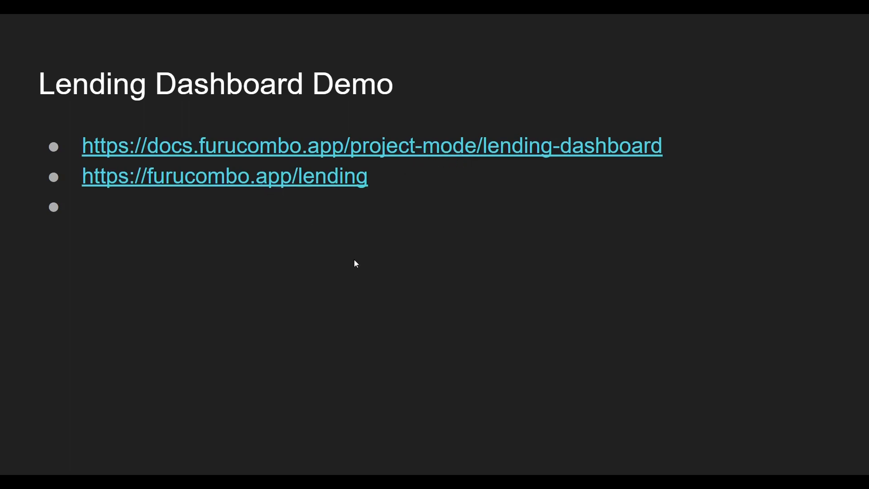
Leave the slideshow and return to the Lending Dashboard Demo slide
{"action": "left_click", "coordinate": [590, 334]}
{"action": "key", "text": "Escape"}
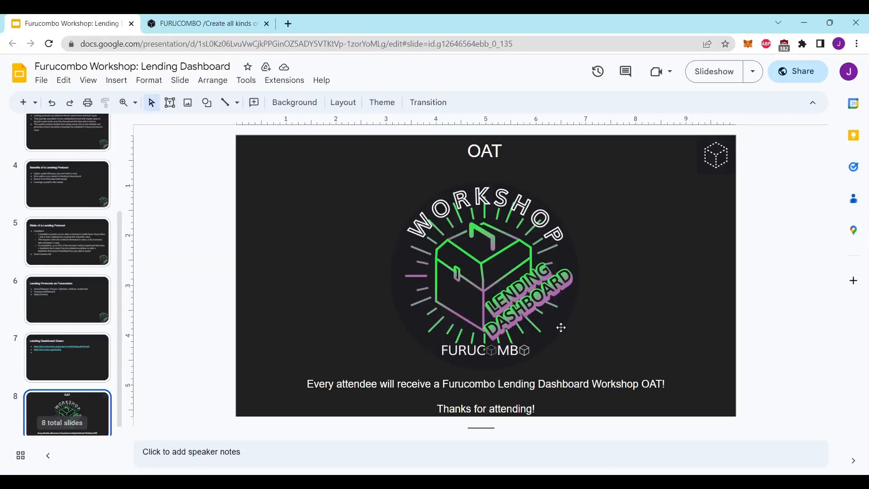
{"action": "key", "text": "Up"}
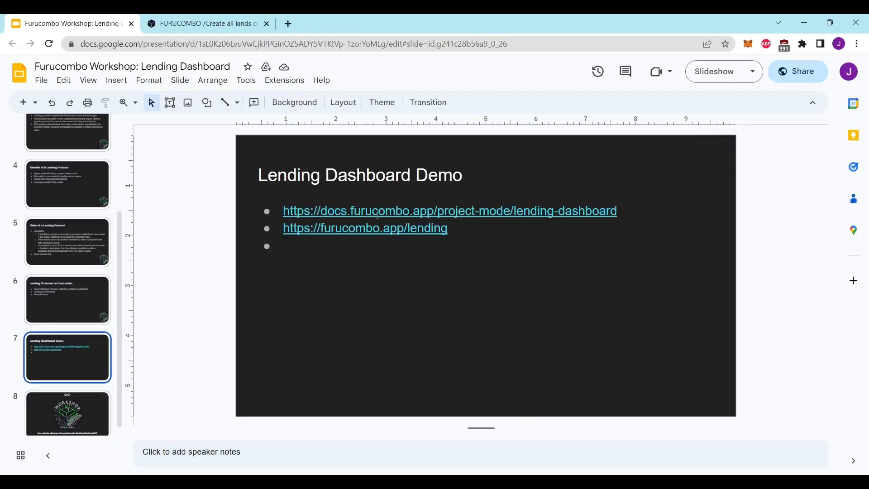
Switch to the Furucombo site, enter Create Mode and open the Lending Dashboard
{"action": "left_click", "coordinate": [213, 23]}
{"action": "left_click", "coordinate": [20, 79]}
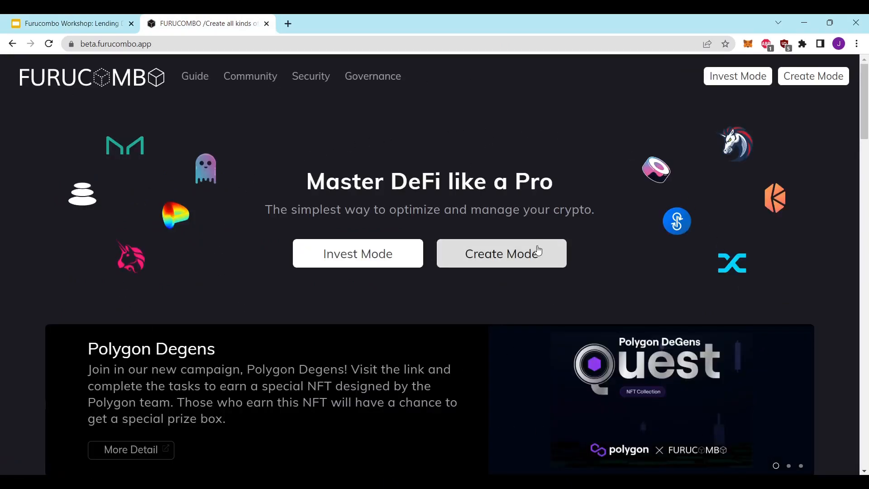
{"action": "left_click", "coordinate": [512, 260]}
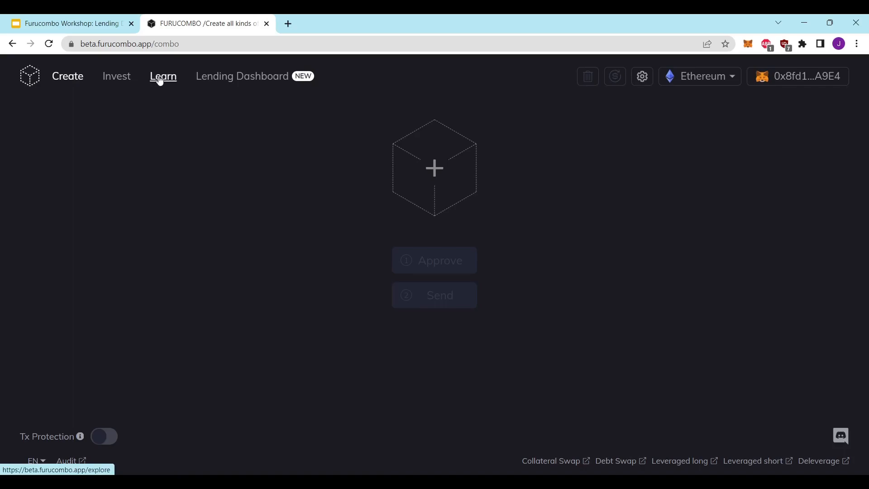
{"action": "left_click", "coordinate": [248, 81]}
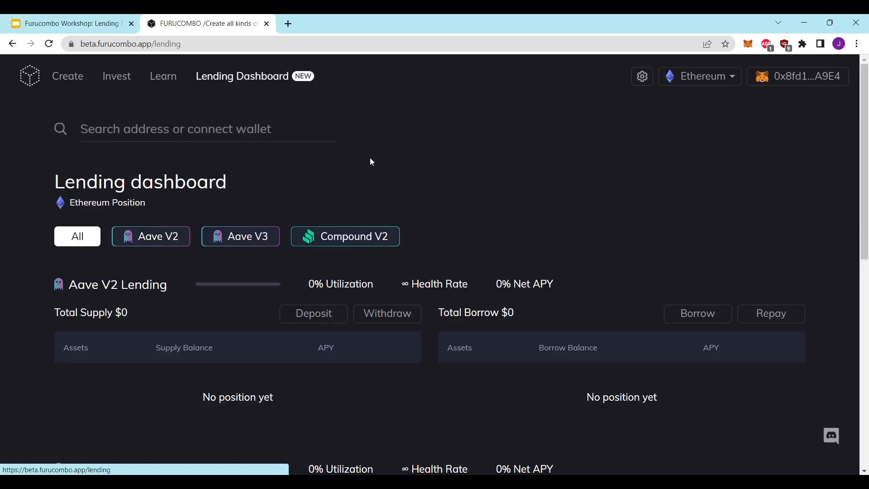
{"action": "scroll", "coordinate": [543, 310], "scroll_direction": "down", "scroll_amount": 4}
{"action": "scroll", "coordinate": [545, 314], "scroll_direction": "up", "scroll_amount": 4}
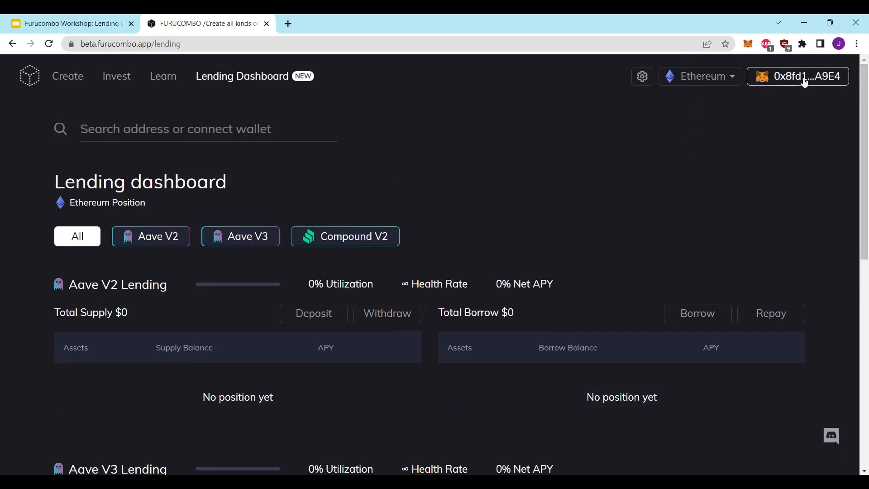
Examine which networks the lending dashboard supports and the beta address of the site
{"action": "left_click", "coordinate": [709, 80]}
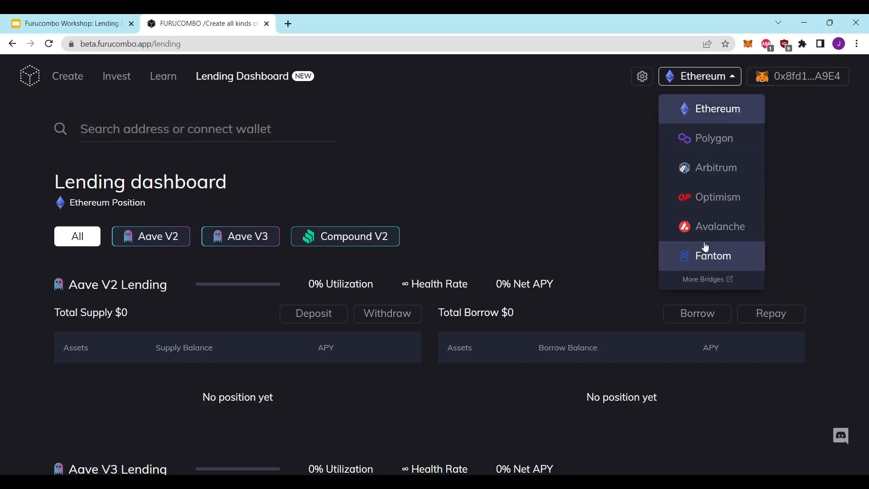
{"action": "left_click", "coordinate": [528, 146]}
{"action": "left_click", "coordinate": [98, 44]}
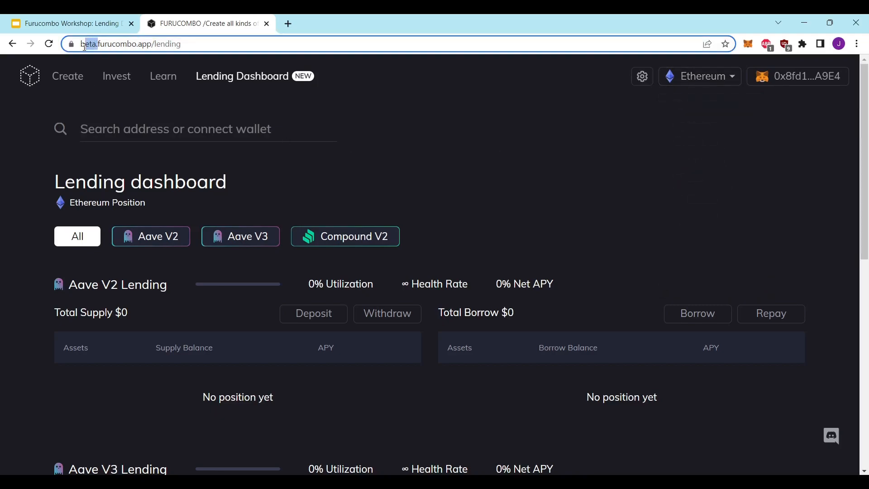
{"action": "left_click", "coordinate": [380, 120]}
{"action": "left_click", "coordinate": [721, 81]}
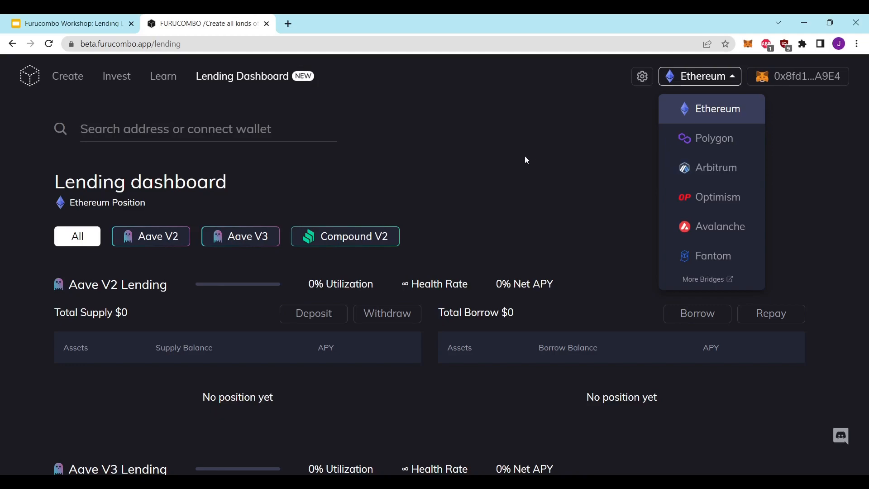
{"action": "left_click", "coordinate": [538, 181]}
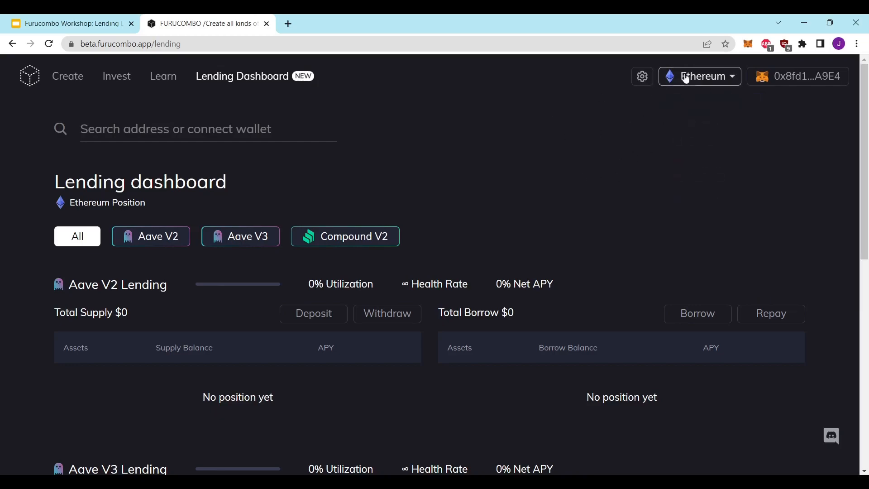
{"action": "left_click", "coordinate": [685, 77]}
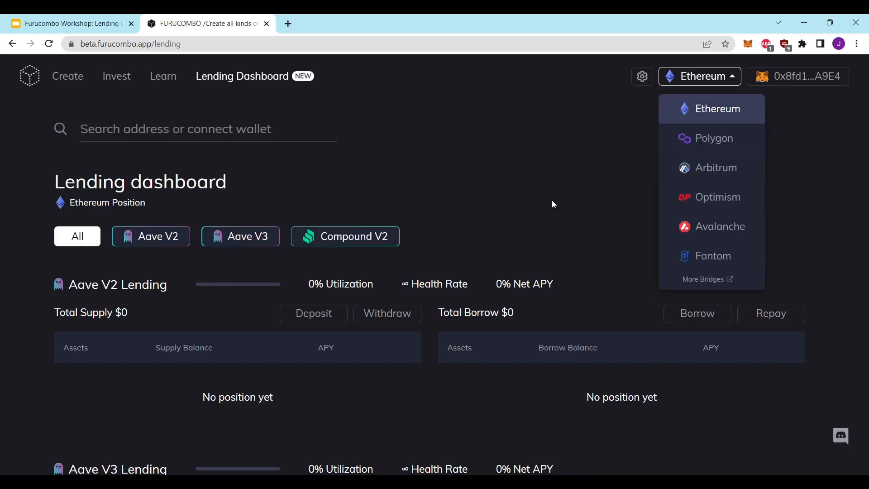
{"action": "left_click", "coordinate": [721, 80]}
Limit the lending dashboard to Aave V3 and open its deposit form
{"action": "scroll", "coordinate": [521, 146], "scroll_direction": "down", "scroll_amount": 1}
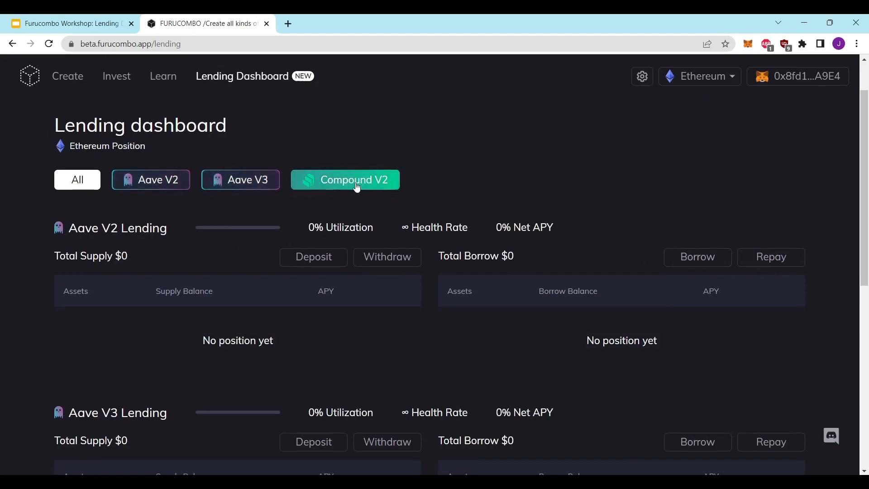
{"action": "scroll", "coordinate": [166, 211], "scroll_direction": "up", "scroll_amount": 1}
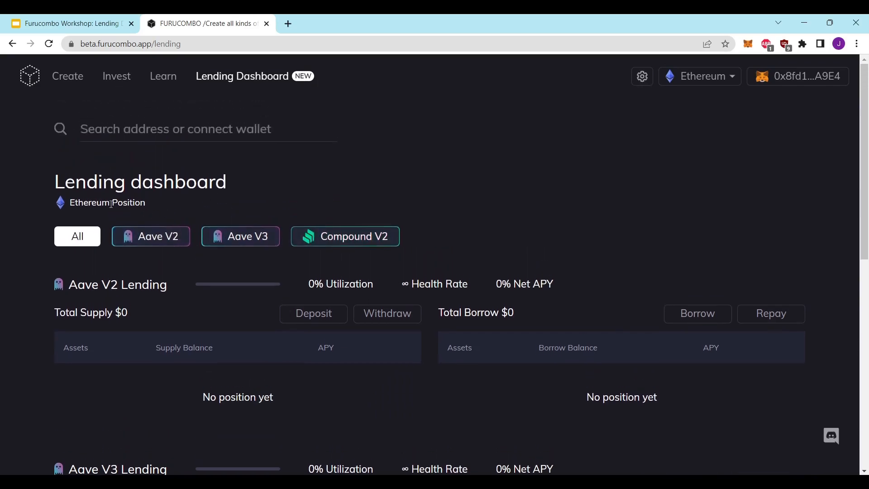
{"action": "left_click", "coordinate": [234, 239]}
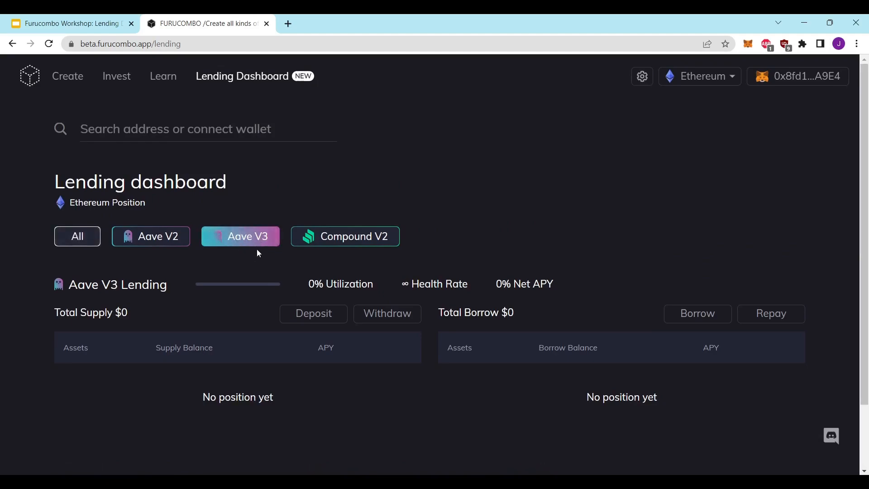
{"action": "scroll", "coordinate": [258, 252], "scroll_direction": "down", "scroll_amount": 1}
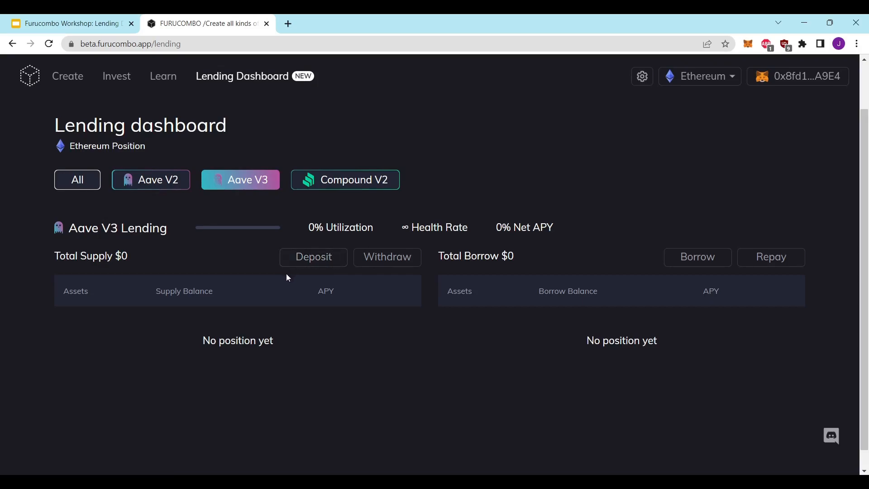
{"action": "left_click", "coordinate": [324, 262]}
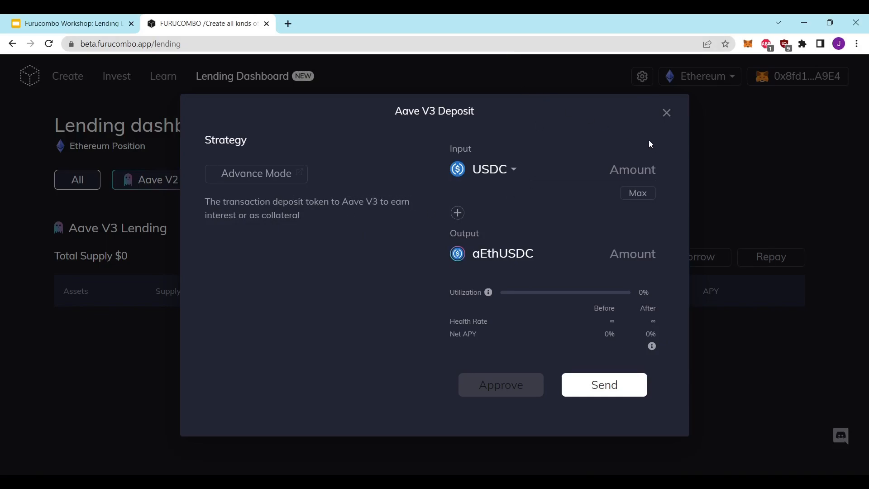
Set the Aave V3 deposit input to 1 ETH and check the net APY after the deposit
{"action": "left_click", "coordinate": [511, 176]}
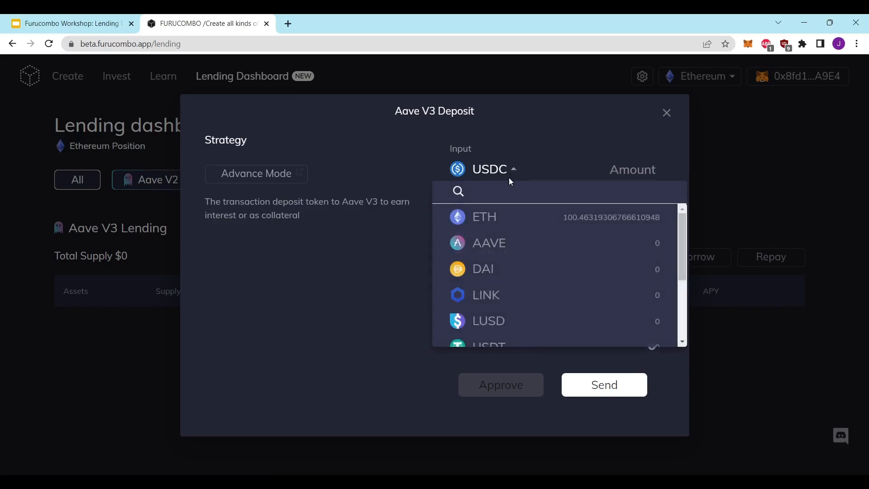
{"action": "scroll", "coordinate": [543, 262], "scroll_direction": "down", "scroll_amount": 2}
{"action": "scroll", "coordinate": [543, 266], "scroll_direction": "up", "scroll_amount": 2}
{"action": "left_click", "coordinate": [497, 224]}
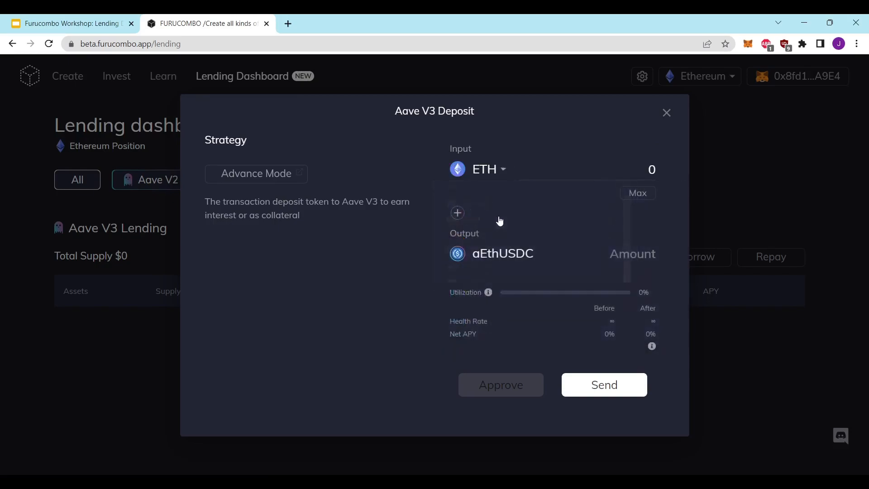
{"action": "double_click", "coordinate": [650, 170]}
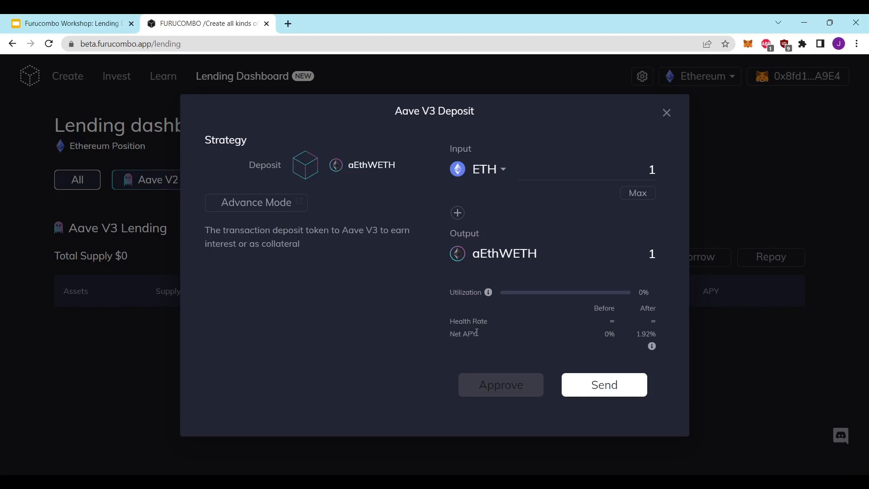
{"action": "left_click_drag", "start_coordinate": [448, 335], "coordinate": [477, 334]}
{"action": "left_click_drag", "start_coordinate": [638, 333], "coordinate": [657, 334]}
Add a second input token to the deposit, choosing USDC with an amount of 1
{"action": "left_click", "coordinate": [458, 213]}
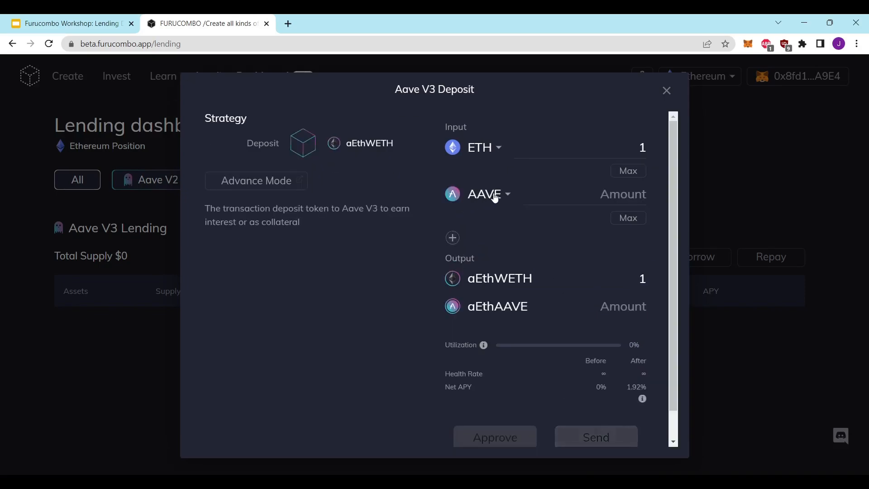
{"action": "left_click", "coordinate": [495, 194]}
{"action": "scroll", "coordinate": [531, 289], "scroll_direction": "down", "scroll_amount": 2}
{"action": "scroll", "coordinate": [510, 297], "scroll_direction": "up", "scroll_amount": 1}
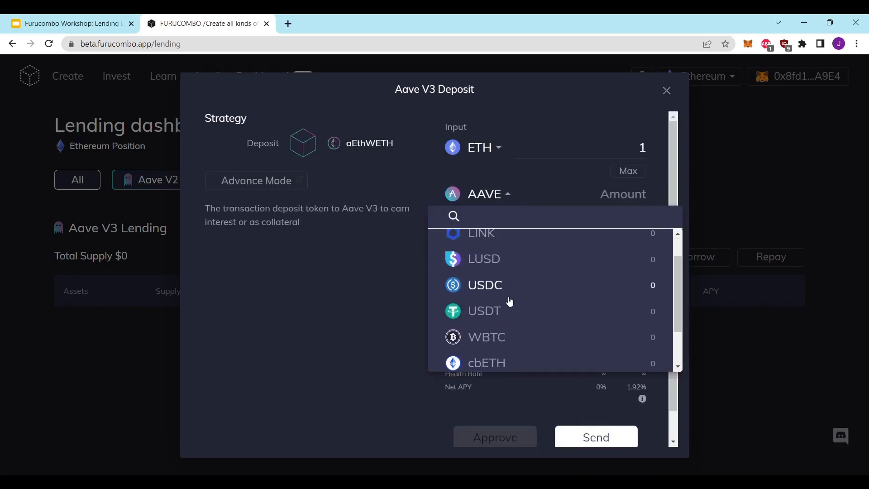
{"action": "left_click", "coordinate": [489, 290]}
{"action": "left_click", "coordinate": [614, 201]}
{"action": "type", "text": "1"}
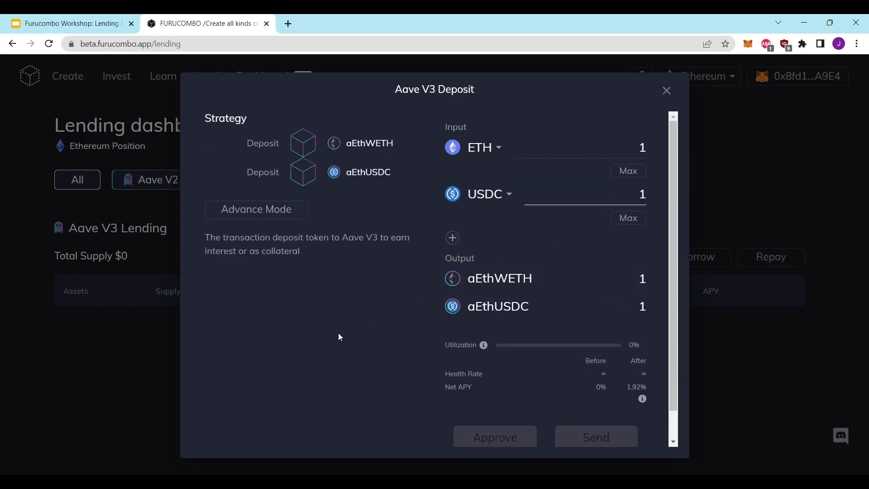
Set the ETH deposit amount to 0 and check the net APY for USDC alone
{"action": "double_click", "coordinate": [650, 148]}
{"action": "type", "text": "0"}
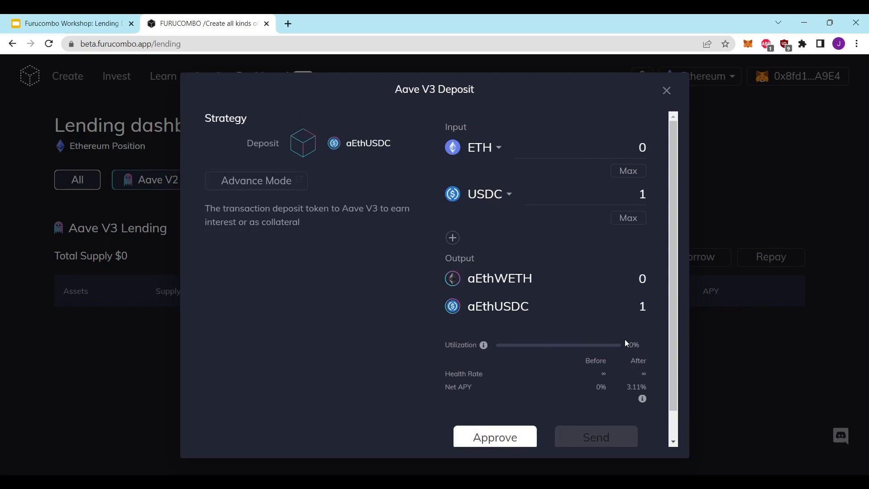
{"action": "left_click_drag", "start_coordinate": [631, 389], "coordinate": [646, 387]}
Change the second deposit token to DAI with an amount of 1 and check its net APY
{"action": "left_click", "coordinate": [493, 202]}
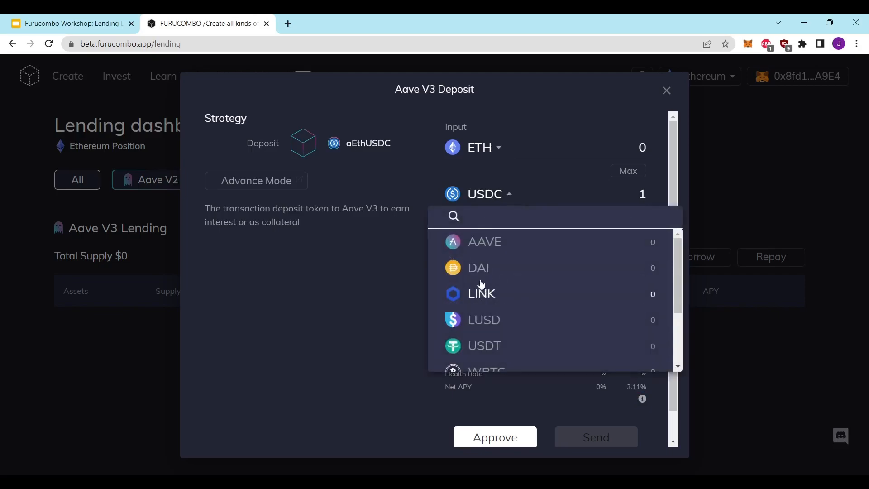
{"action": "left_click", "coordinate": [479, 266]}
{"action": "left_click", "coordinate": [624, 192]}
{"action": "type", "text": "1"}
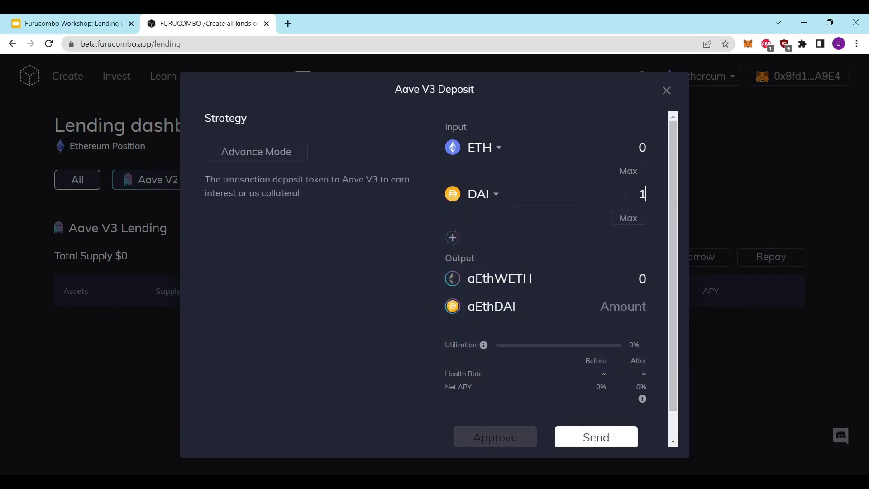
{"action": "left_click_drag", "start_coordinate": [626, 387], "coordinate": [642, 388]}
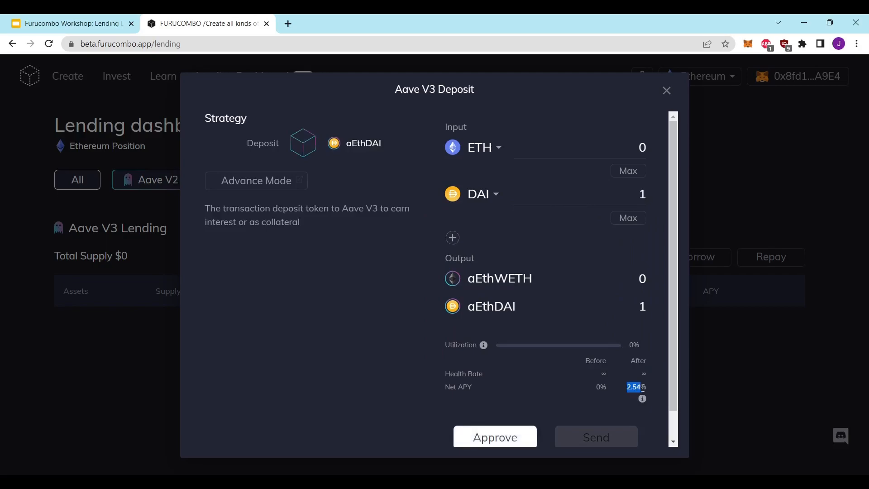
Change the second deposit token to USDT with an amount of 1 and check its net APY
{"action": "left_click", "coordinate": [475, 197]}
{"action": "scroll", "coordinate": [504, 287], "scroll_direction": "down", "scroll_amount": 2}
{"action": "left_click", "coordinate": [506, 289]}
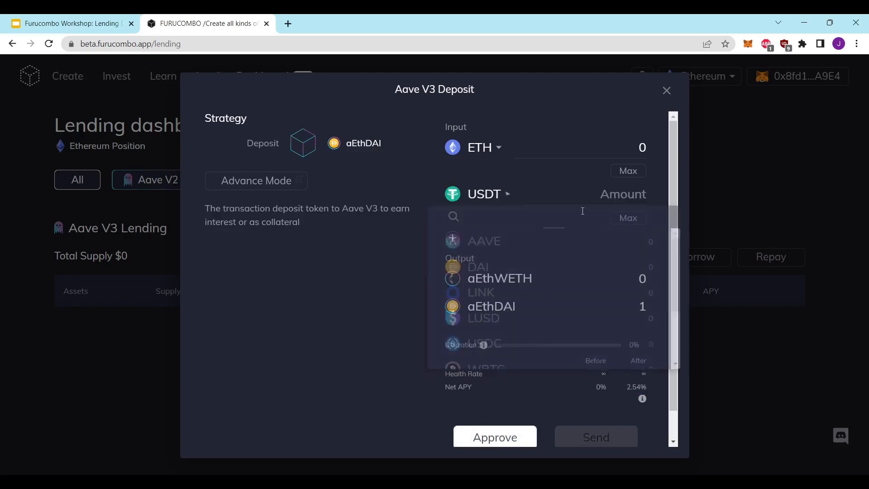
{"action": "left_click", "coordinate": [628, 198]}
{"action": "type", "text": "1"}
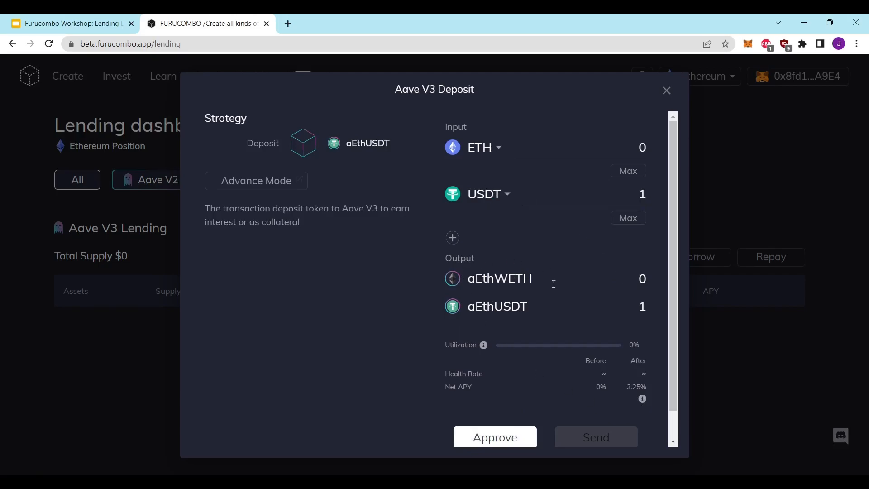
{"action": "left_click_drag", "start_coordinate": [627, 386], "coordinate": [646, 387]}
Open the deposit strategy in Advance Mode and remove the Aave V3 deposit cube
{"action": "left_click", "coordinate": [274, 181]}
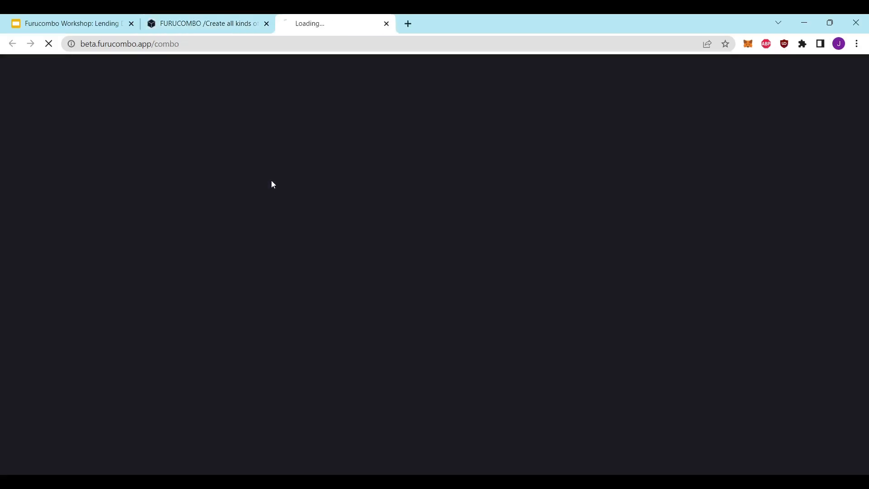
{"action": "mouse_move", "coordinate": [553, 138]}
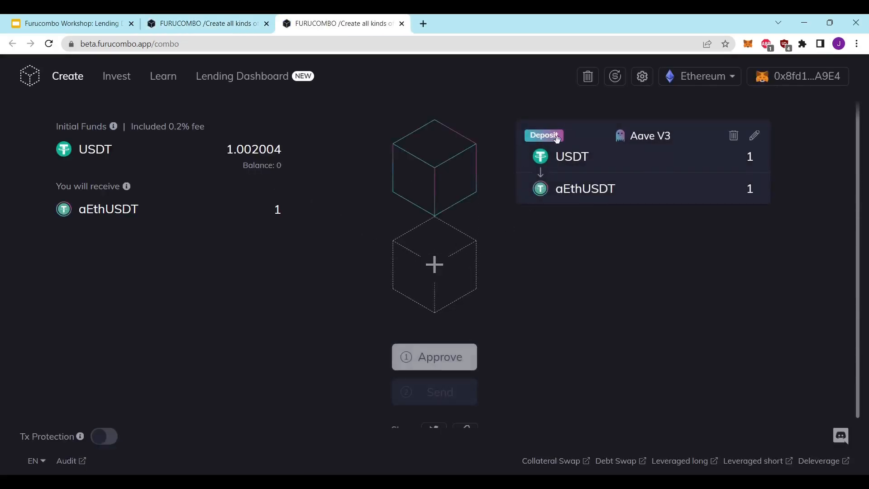
{"action": "left_click", "coordinate": [730, 140]}
Add a Paraswap Swap Token cube to the combo that swaps 1 ETH to USDT
{"action": "left_click", "coordinate": [426, 174]}
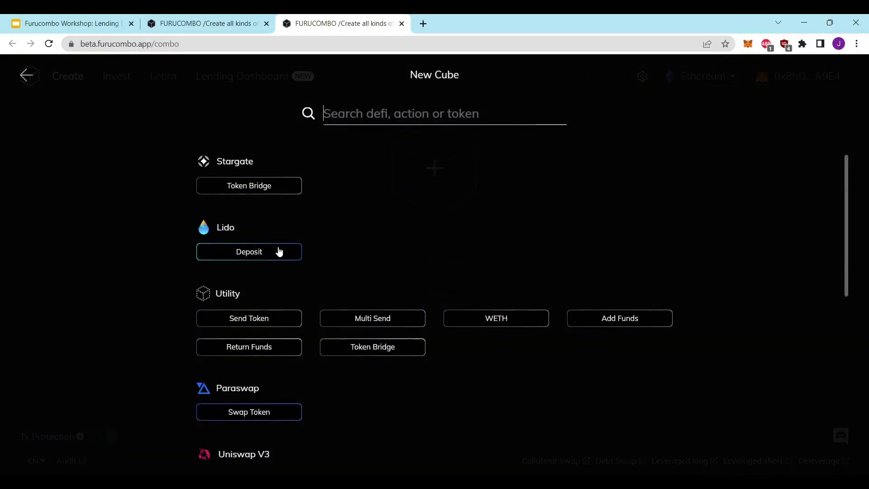
{"action": "left_click", "coordinate": [252, 411]}
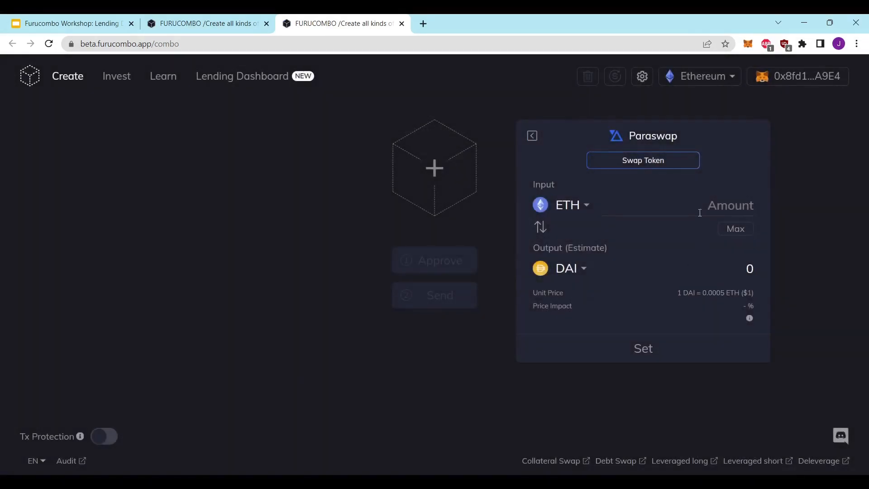
{"action": "left_click", "coordinate": [577, 270]}
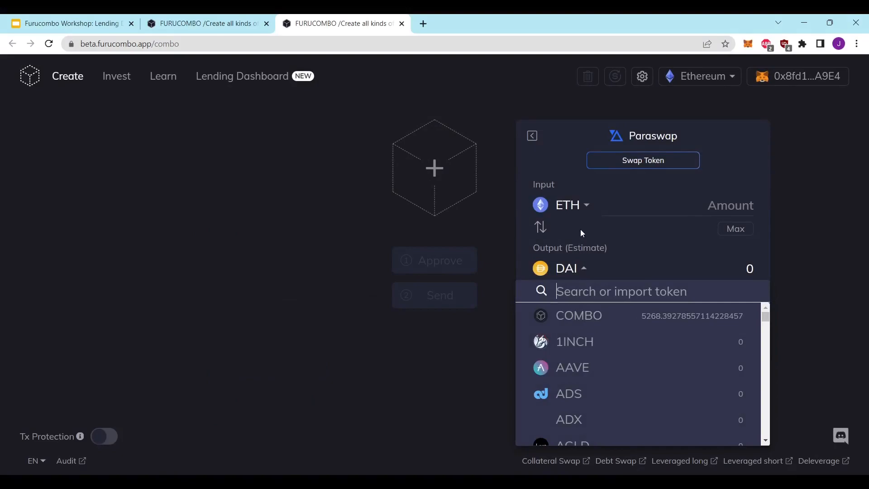
{"action": "left_click", "coordinate": [584, 204]}
{"action": "left_click", "coordinate": [584, 205]}
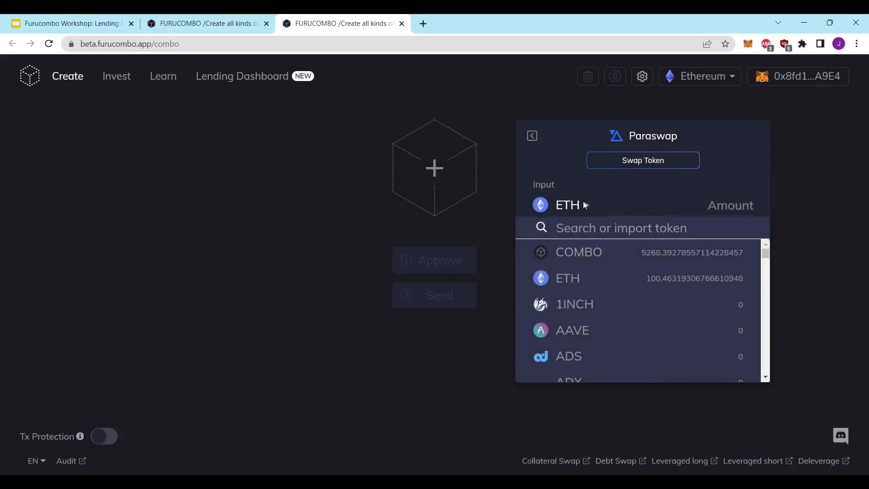
{"action": "left_click", "coordinate": [582, 204]}
{"action": "left_click", "coordinate": [568, 270]}
{"action": "type", "text": "usdt"}
{"action": "left_click", "coordinate": [584, 341]}
{"action": "left_click", "coordinate": [709, 210]}
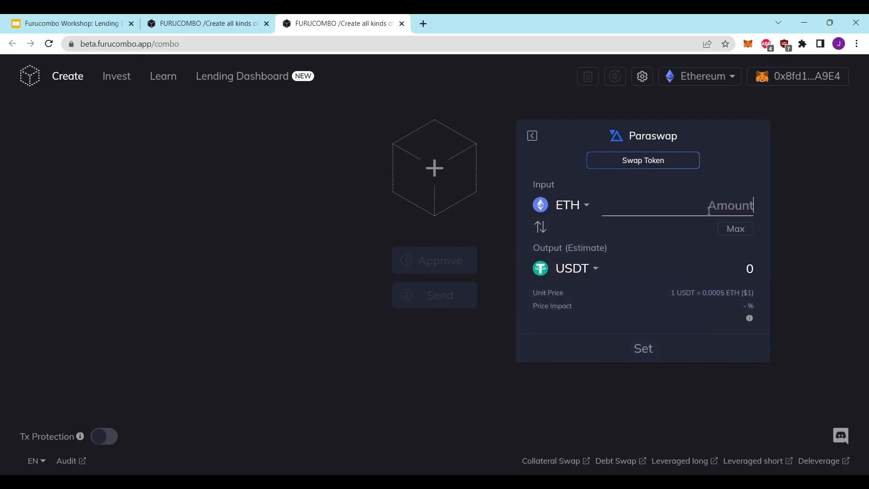
{"action": "type", "text": "1"}
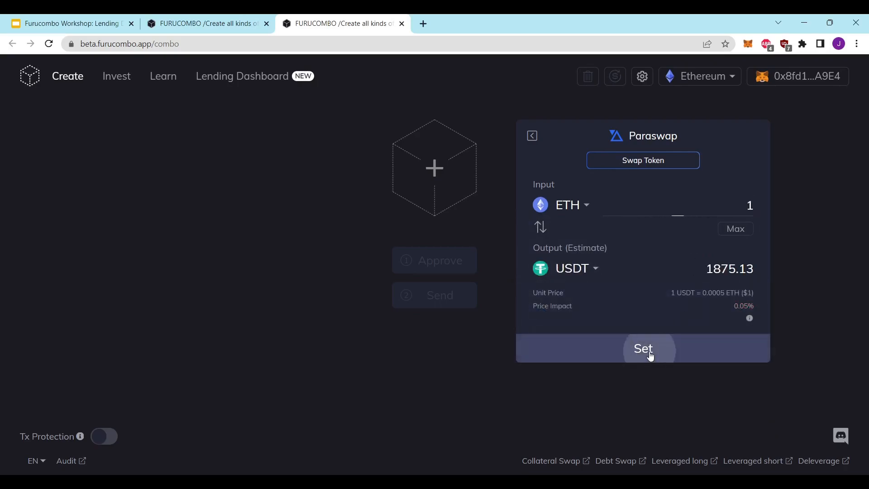
{"action": "left_click", "coordinate": [652, 352]}
Send the ETH to USDT swap combo and confirm its transaction in MetaMask
{"action": "left_click", "coordinate": [451, 395]}
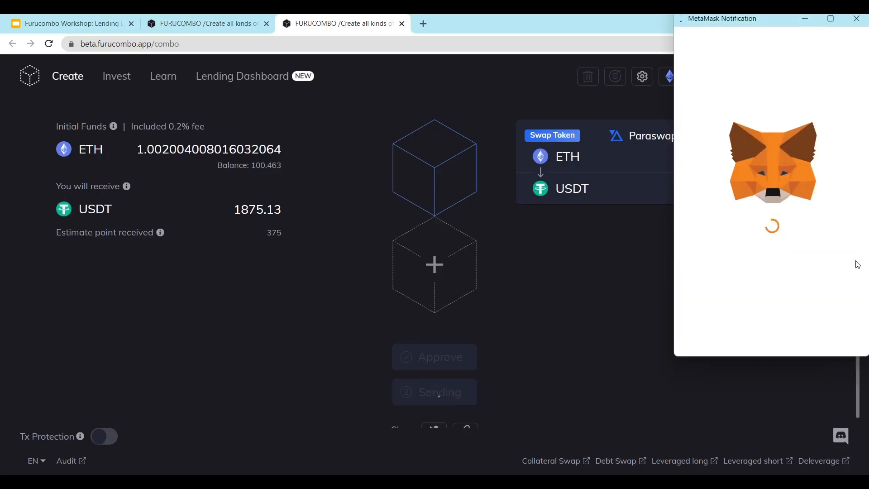
{"action": "scroll", "coordinate": [819, 312], "scroll_direction": "down", "scroll_amount": 3}
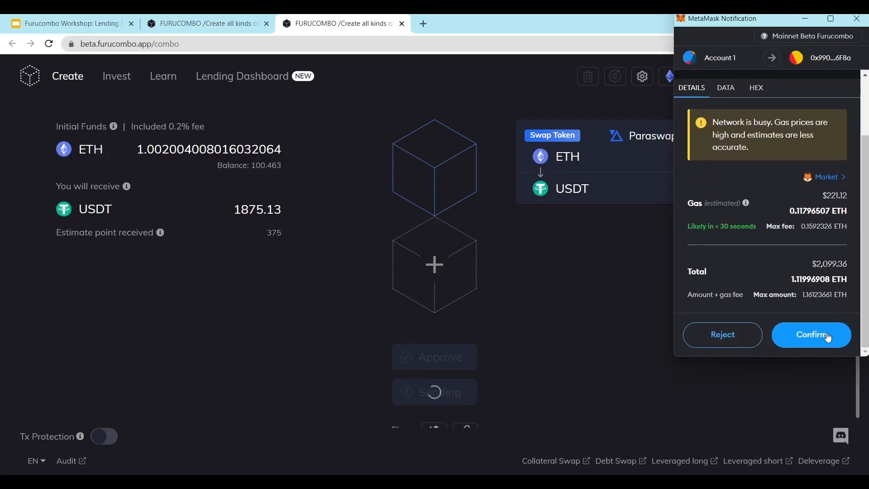
{"action": "left_click", "coordinate": [823, 335]}
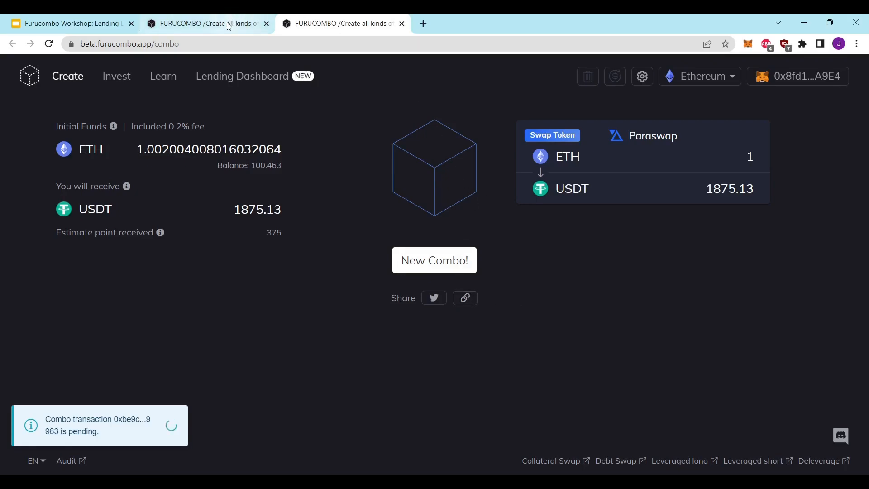
Check the USDT entry in the Lending Dashboard's Aave V3 deposit form and return to the combo
{"action": "mouse_move", "coordinate": [224, 28]}
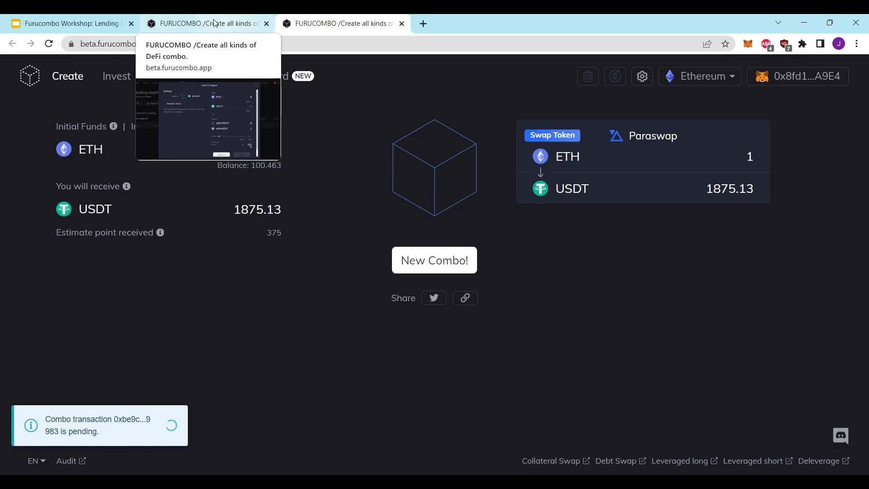
{"action": "left_click", "coordinate": [214, 23]}
{"action": "left_click", "coordinate": [508, 200]}
{"action": "left_click", "coordinate": [507, 198]}
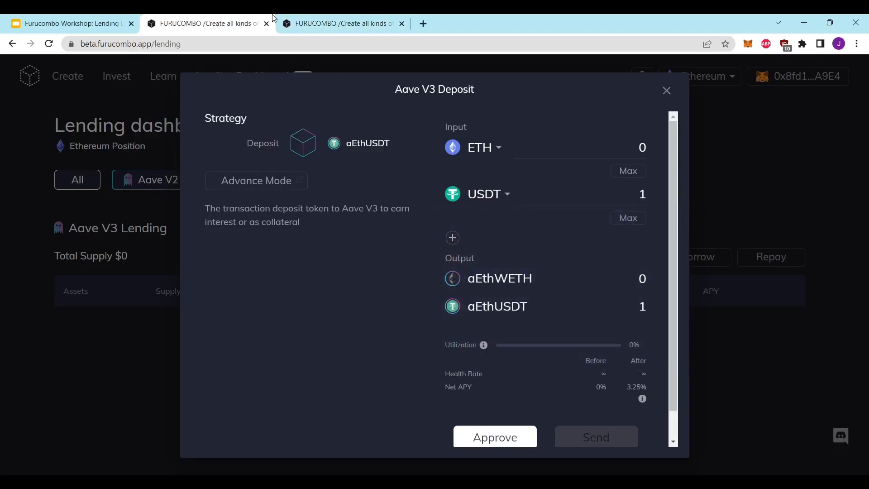
{"action": "left_click", "coordinate": [290, 24]}
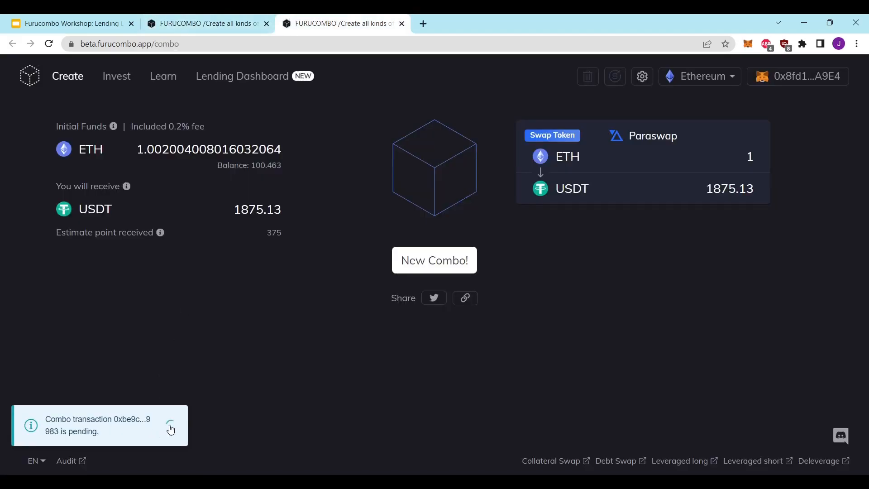
Speed up the pending swap transaction in MetaMask using the Aggressive gas option
{"action": "left_click", "coordinate": [753, 45]}
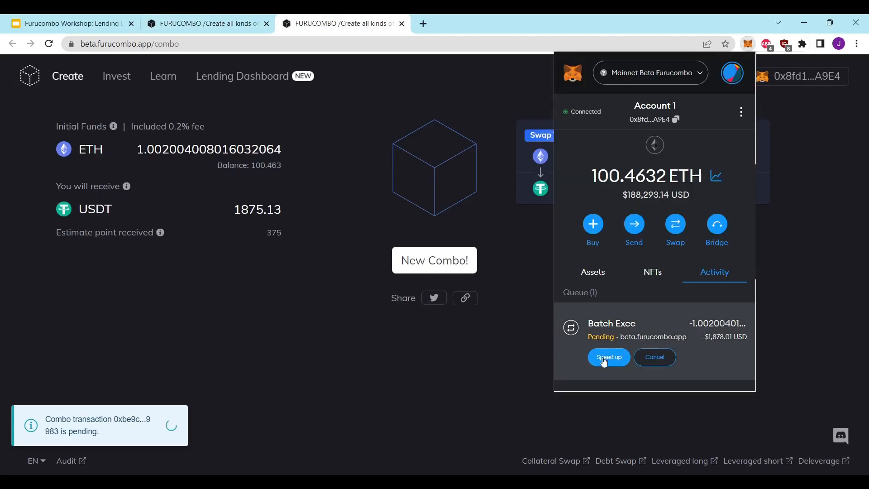
{"action": "left_click", "coordinate": [603, 357]}
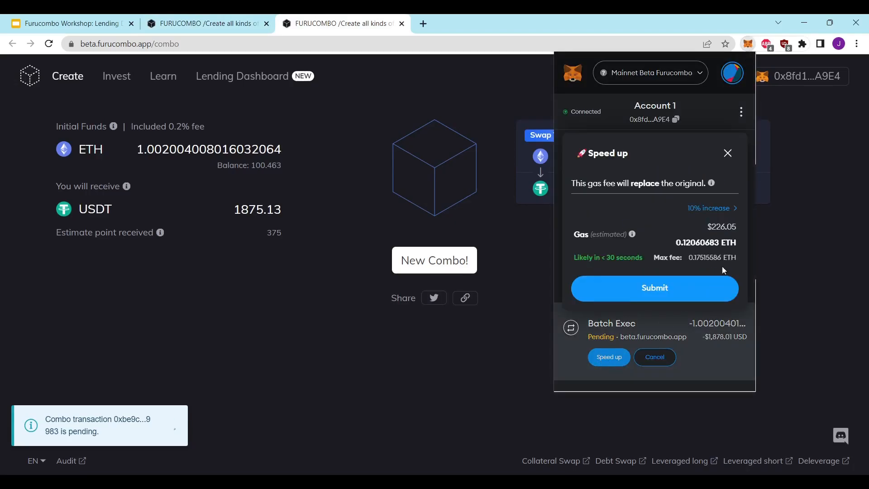
{"action": "left_click", "coordinate": [718, 209]}
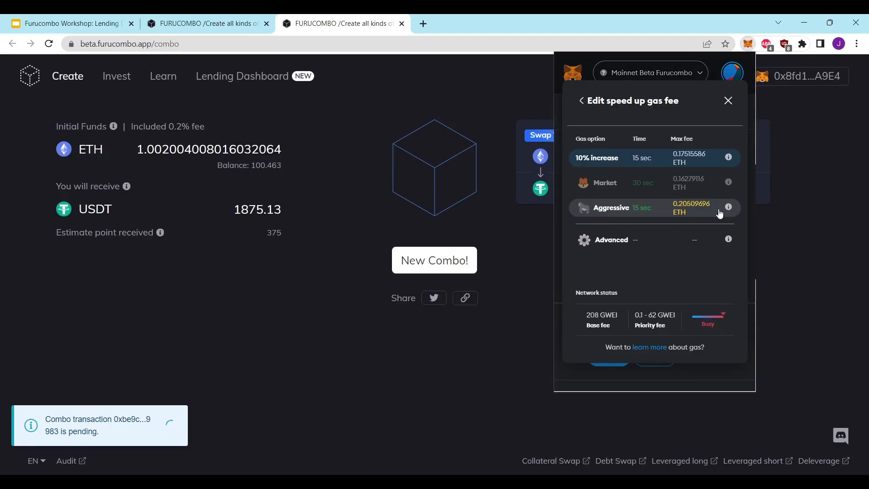
{"action": "left_click", "coordinate": [675, 212]}
{"action": "left_click", "coordinate": [660, 292]}
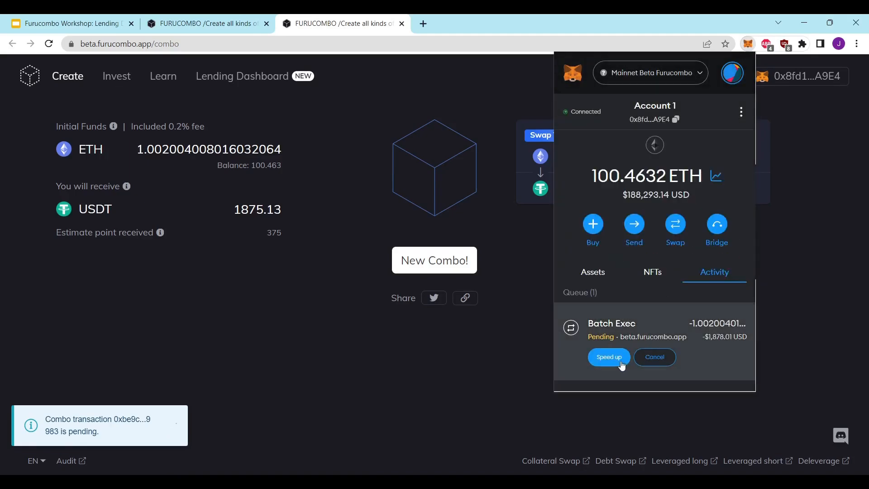
Speed up the pending transaction again with the Advanced gas option, raising the priority fee, and submit it
{"action": "scroll", "coordinate": [677, 289], "scroll_direction": "down", "scroll_amount": 1}
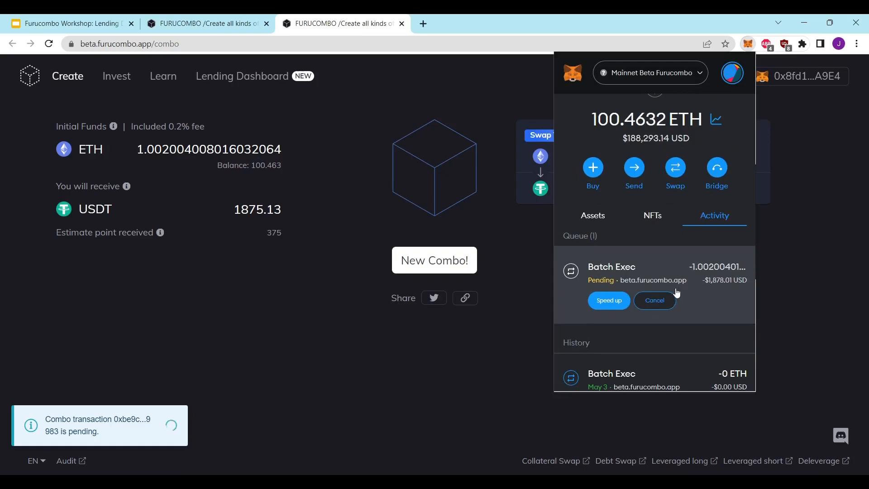
{"action": "scroll", "coordinate": [677, 293], "scroll_direction": "up", "scroll_amount": 1}
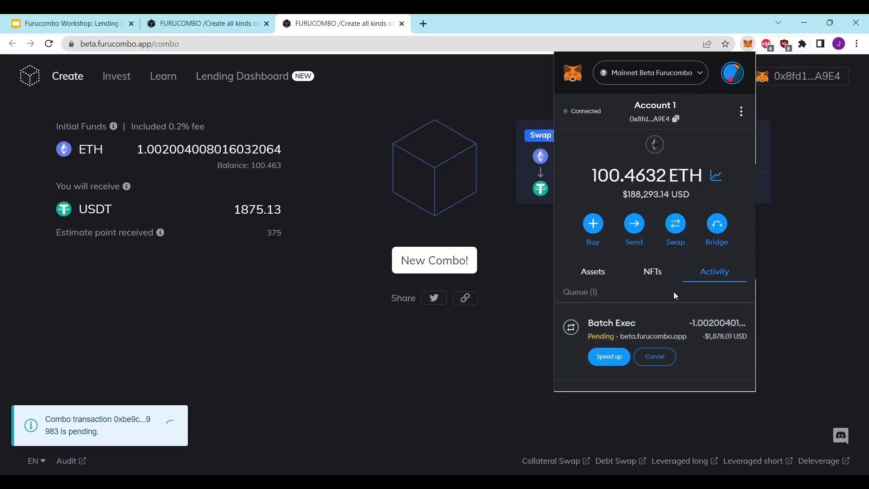
{"action": "left_click", "coordinate": [618, 361]}
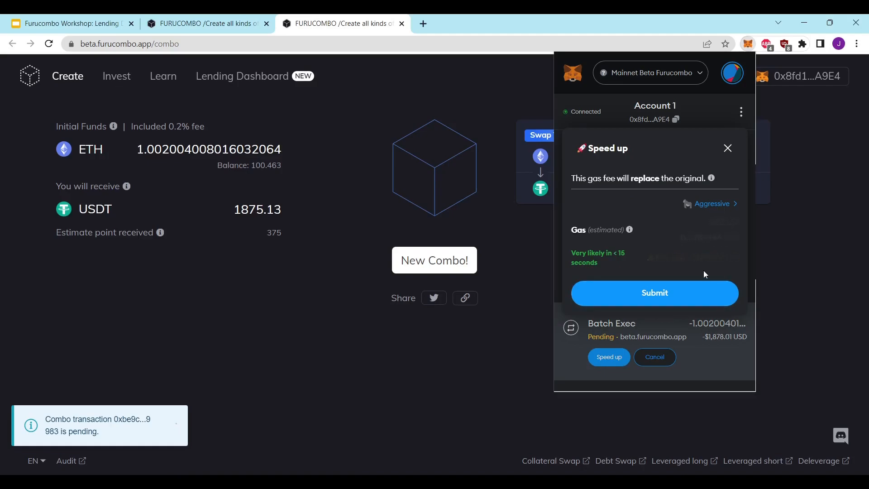
{"action": "left_click", "coordinate": [711, 204]}
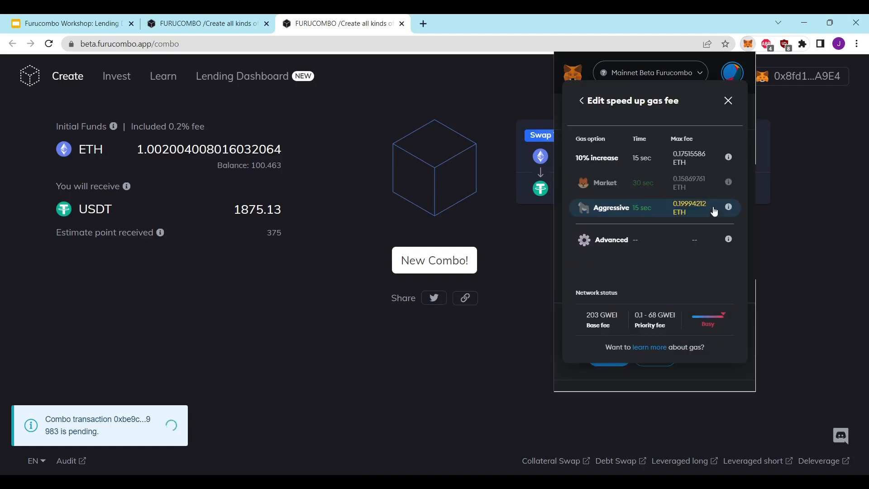
{"action": "left_click", "coordinate": [656, 242]}
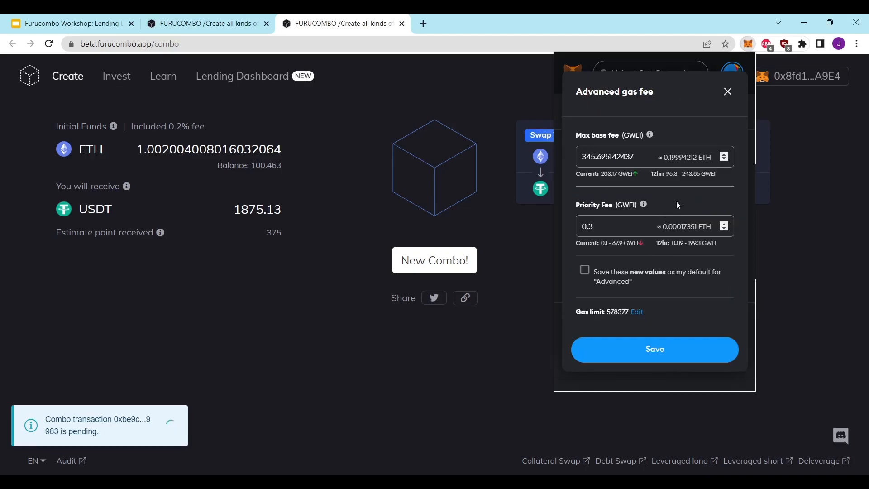
{"action": "left_click", "coordinate": [681, 226]}
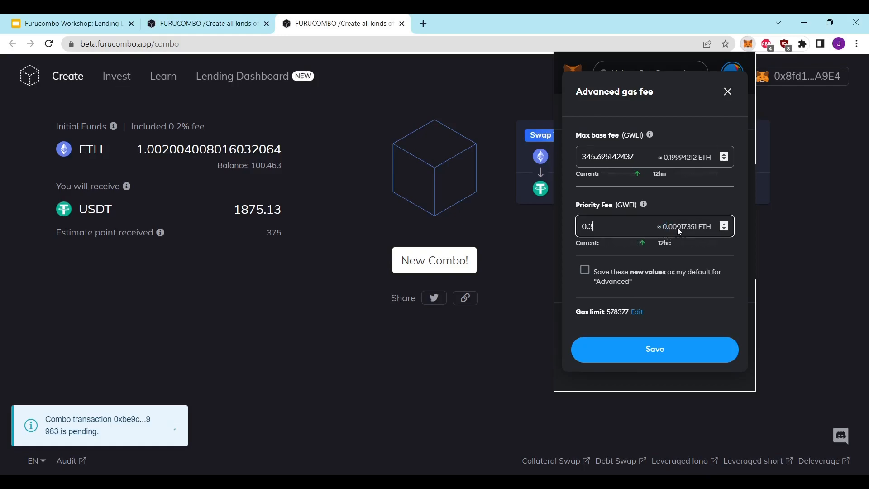
{"action": "left_click", "coordinate": [723, 220]}
{"action": "left_click", "coordinate": [721, 214]}
{"action": "left_click", "coordinate": [721, 214]}
{"action": "left_click", "coordinate": [721, 214]}
{"action": "left_click", "coordinate": [668, 359]}
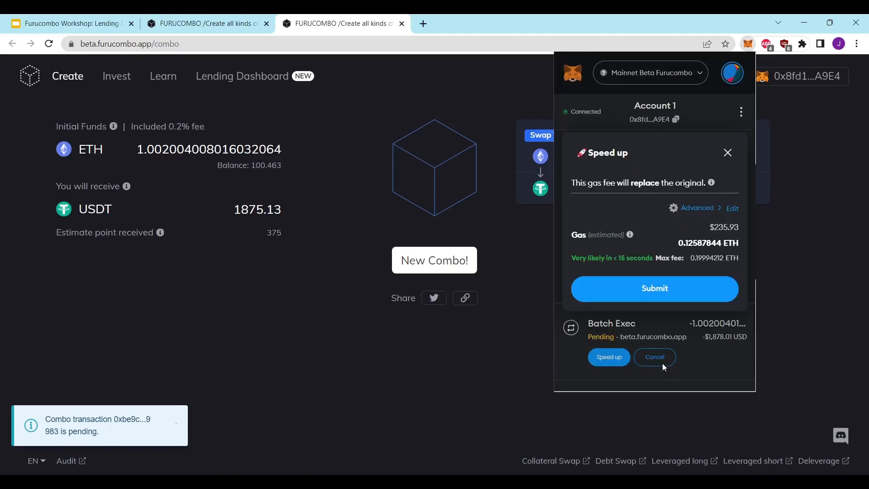
{"action": "left_click", "coordinate": [667, 297]}
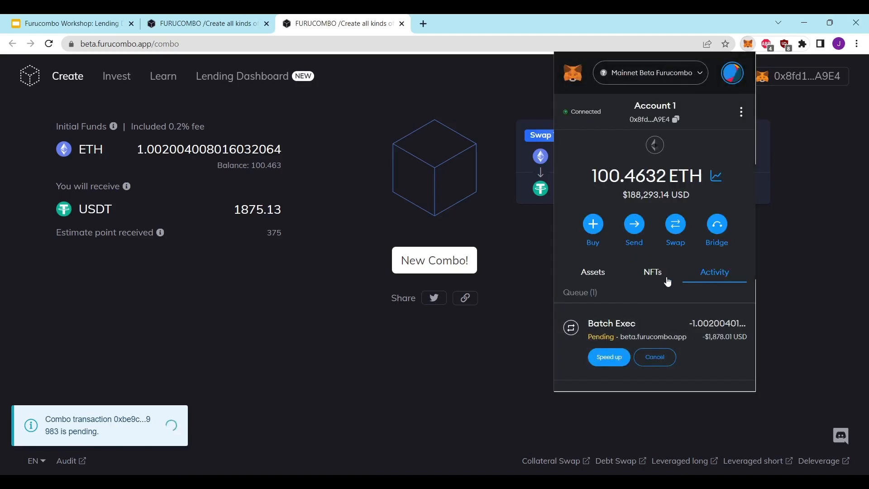
Close the open deposit form in the Lending Dashboard and set up a new Aave V3 deposit of 1 ETH
{"action": "left_click", "coordinate": [195, 21]}
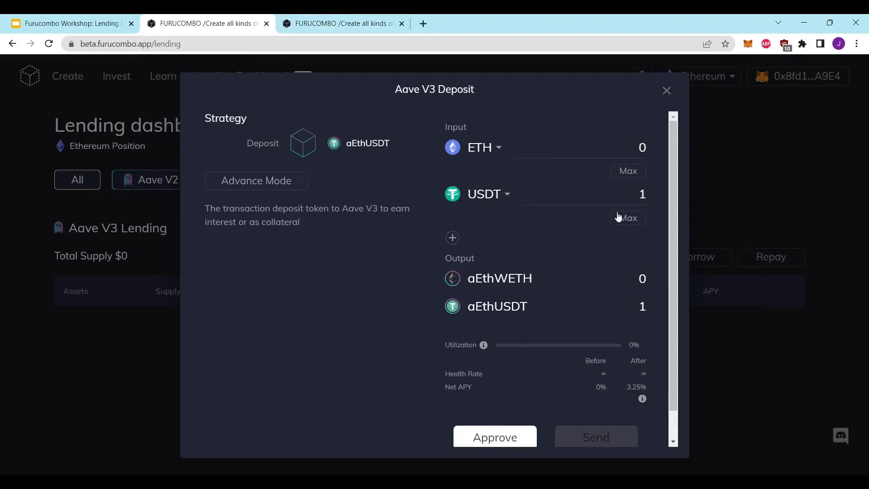
{"action": "left_click", "coordinate": [665, 91]}
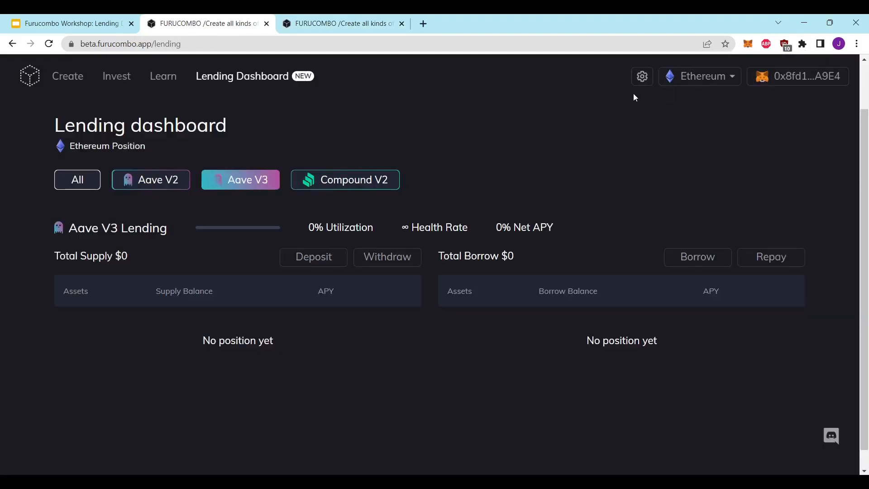
{"action": "left_click", "coordinate": [321, 267]}
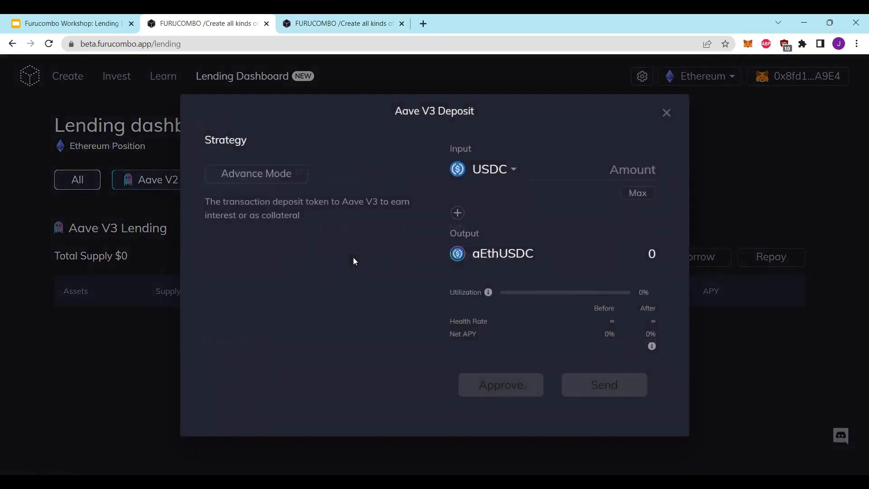
{"action": "left_click", "coordinate": [502, 171]}
{"action": "left_click", "coordinate": [495, 222]}
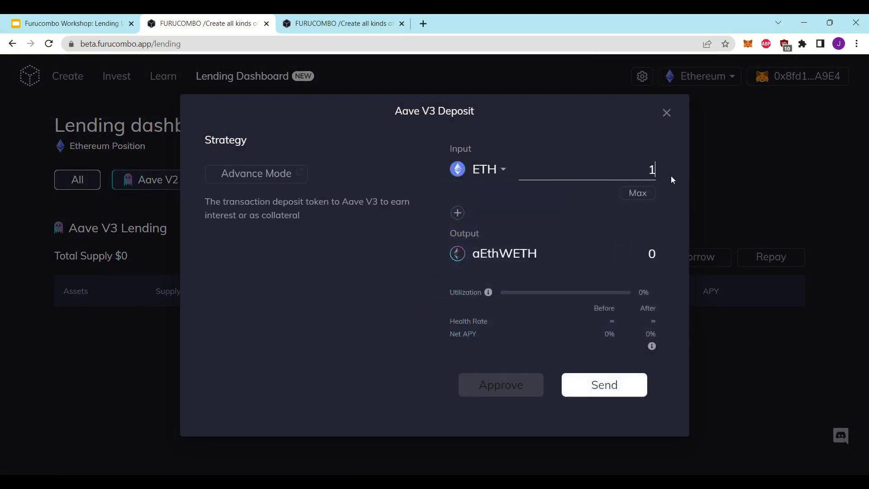
{"action": "type", "text": "1"}
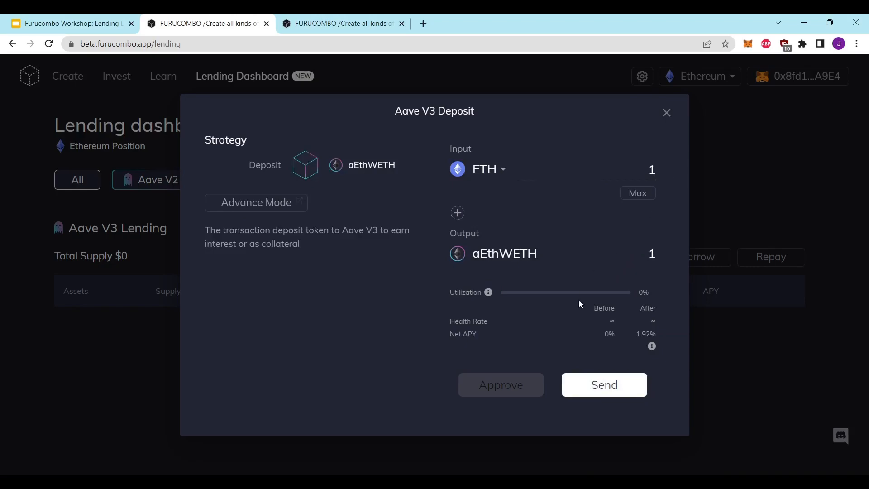
Send the Aave V3 deposit and confirm its transaction in MetaMask
{"action": "left_click", "coordinate": [625, 387]}
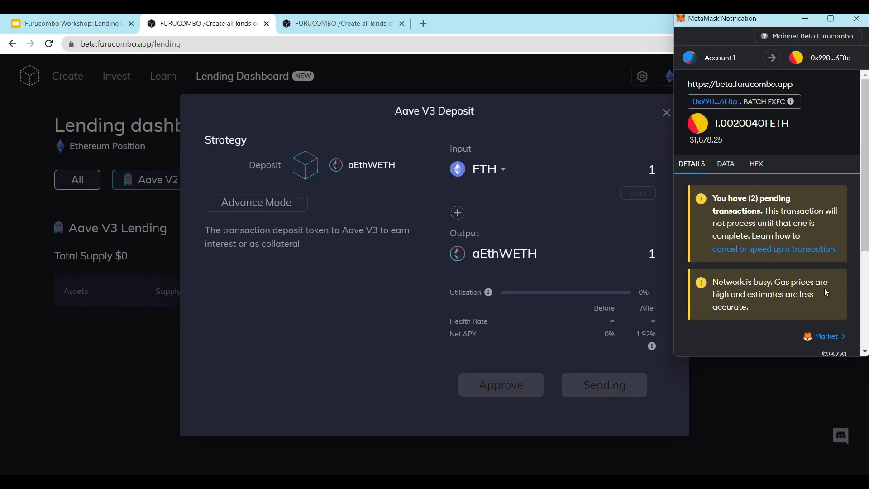
{"action": "scroll", "coordinate": [824, 288], "scroll_direction": "down", "scroll_amount": 1}
{"action": "scroll", "coordinate": [821, 305], "scroll_direction": "down", "scroll_amount": 2}
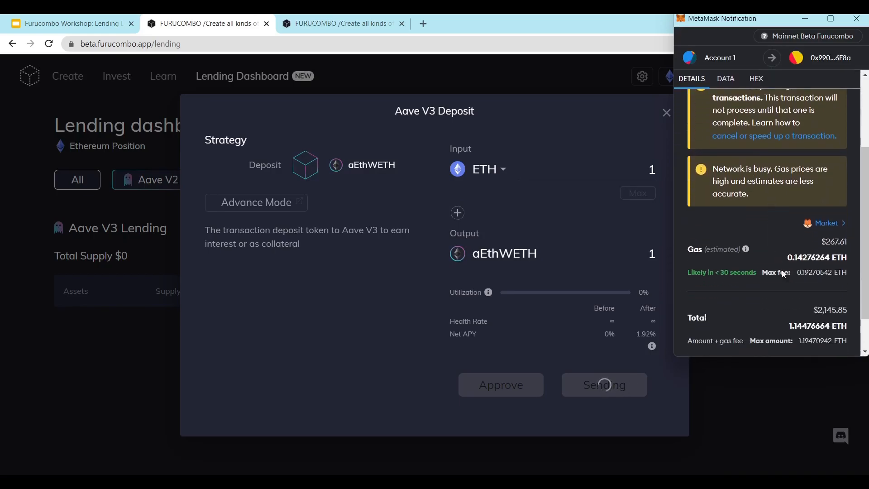
{"action": "left_click", "coordinate": [818, 342]}
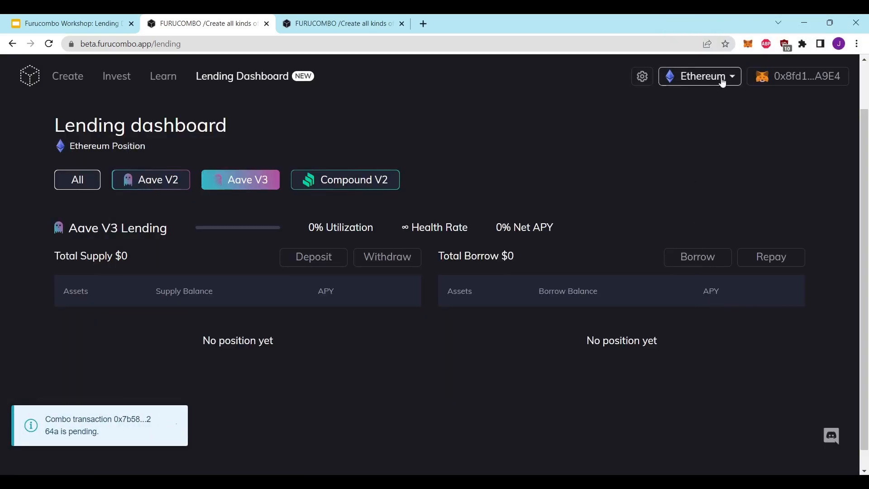
Clear the account's activity and nonce data in MetaMask's advanced settings to remove the queued transactions
{"action": "left_click", "coordinate": [748, 45]}
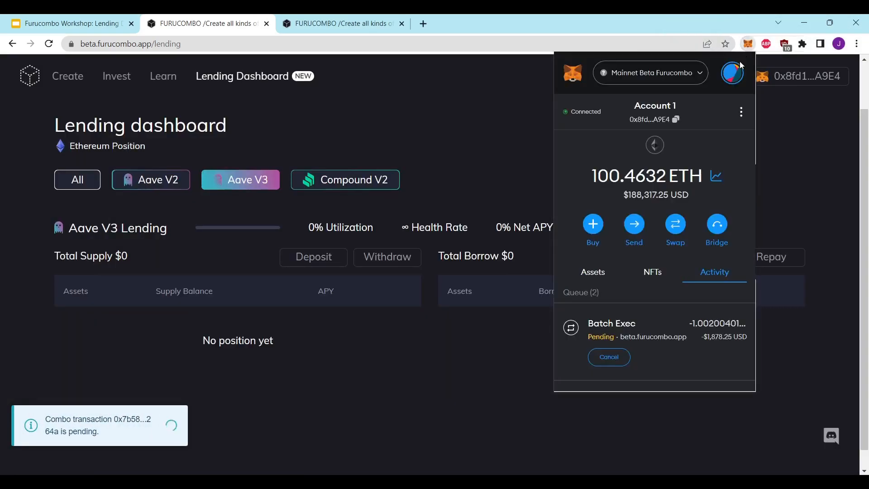
{"action": "scroll", "coordinate": [697, 285], "scroll_direction": "down", "scroll_amount": 2}
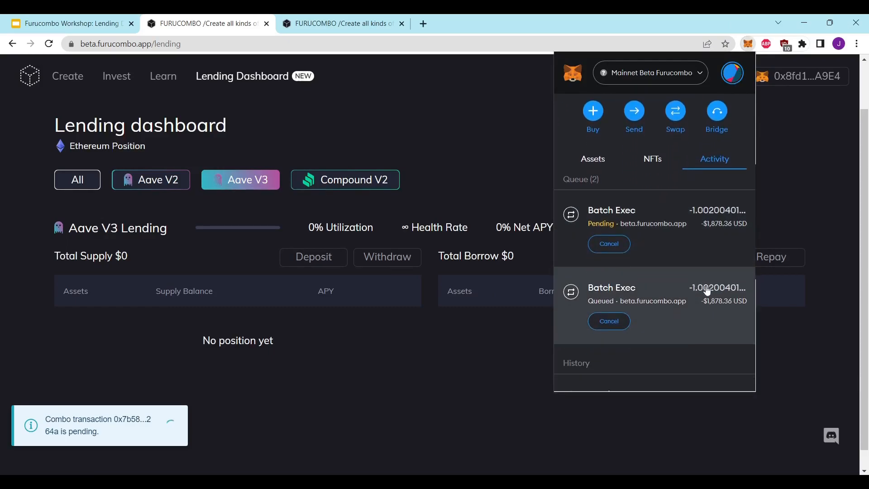
{"action": "left_click", "coordinate": [741, 112]}
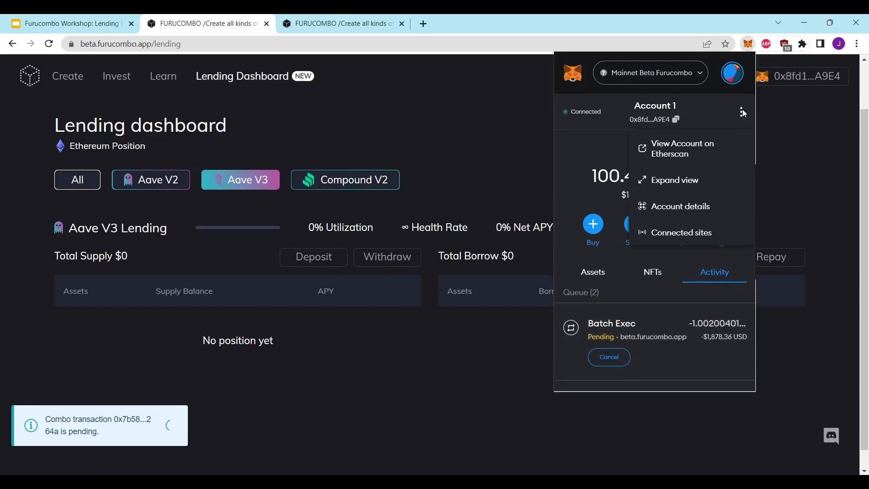
{"action": "left_click", "coordinate": [733, 75]}
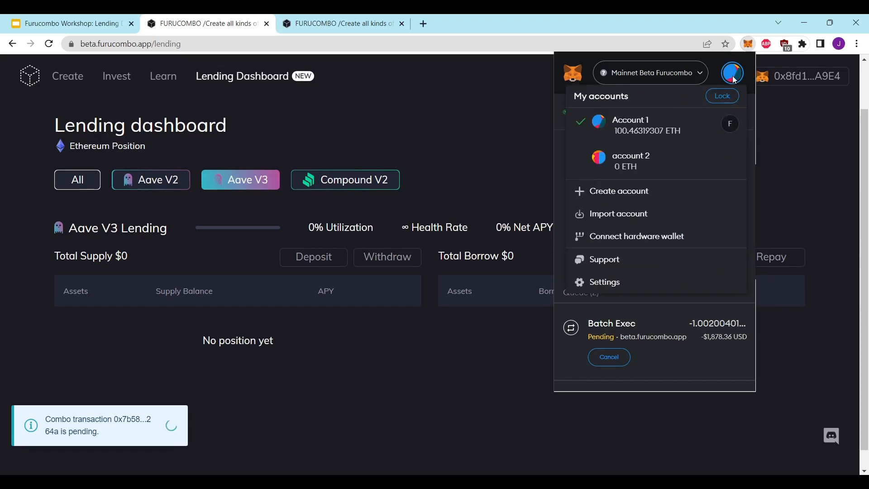
{"action": "left_click", "coordinate": [620, 288]}
{"action": "left_click", "coordinate": [626, 203]}
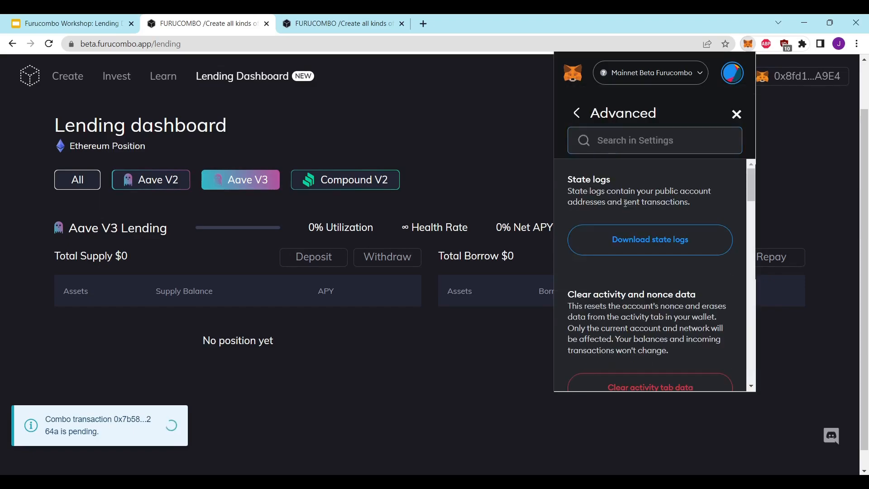
{"action": "scroll", "coordinate": [633, 195], "scroll_direction": "down", "scroll_amount": 1}
{"action": "left_click", "coordinate": [669, 333]}
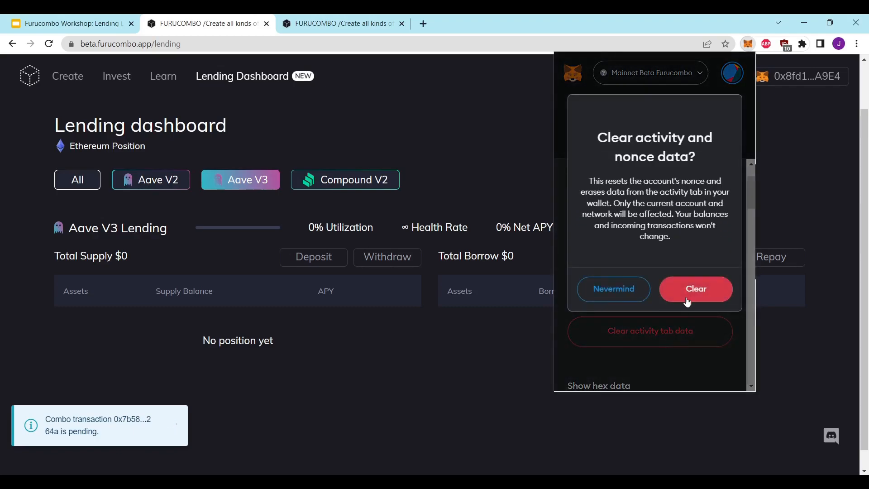
{"action": "left_click", "coordinate": [691, 292]}
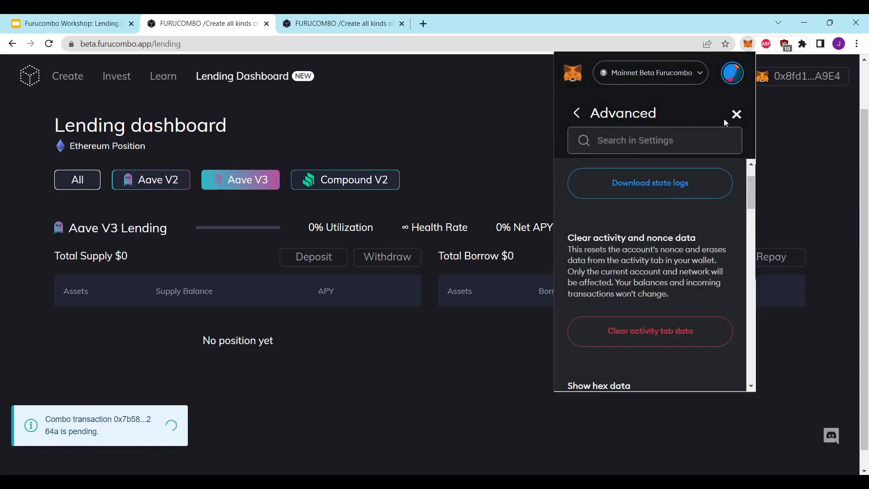
{"action": "left_click", "coordinate": [736, 114]}
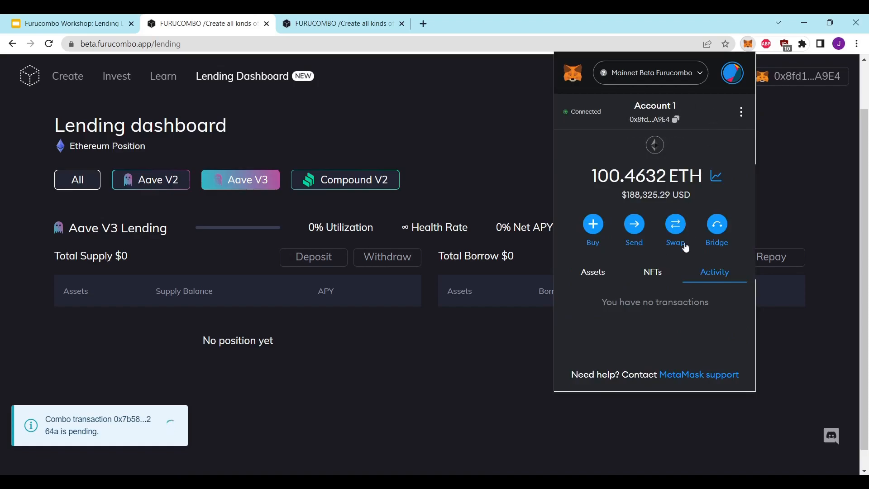
Check the account's NFTs and assets in MetaMask and dismiss the wallet
{"action": "left_click", "coordinate": [643, 273]}
{"action": "left_click", "coordinate": [590, 277]}
{"action": "left_click", "coordinate": [464, 347]}
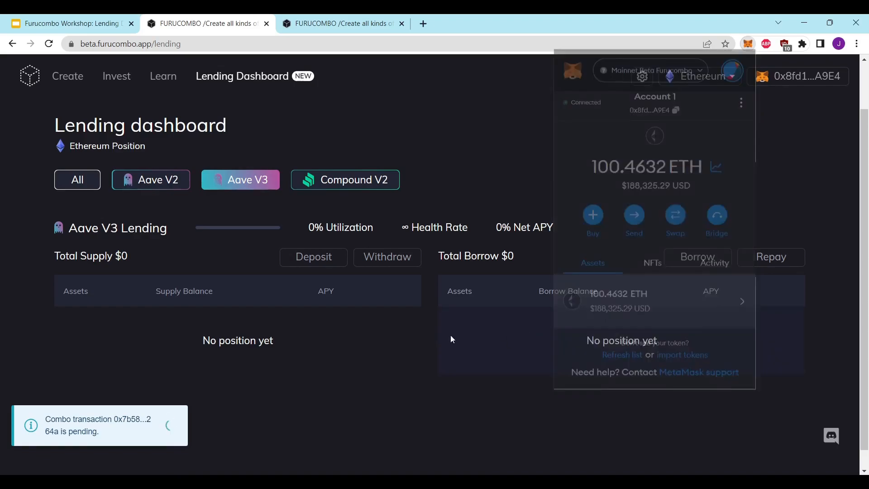
Reload the Lending Dashboard page and close the separate page holding the submitted swap combo
{"action": "left_click", "coordinate": [49, 43]}
{"action": "left_click", "coordinate": [361, 24]}
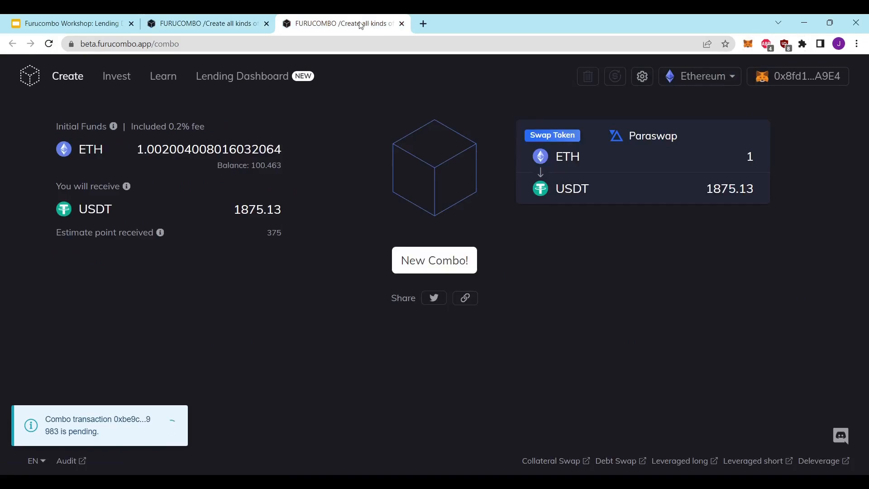
{"action": "left_click", "coordinate": [402, 24]}
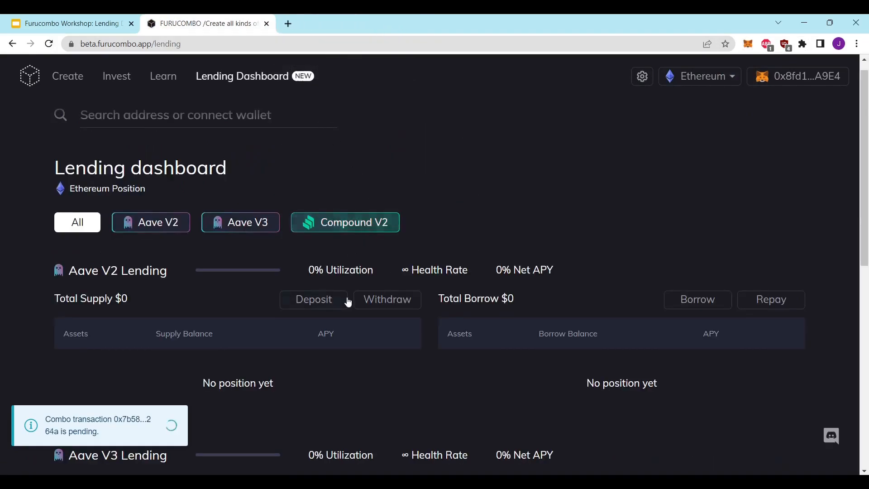
{"action": "left_click", "coordinate": [748, 49]}
{"action": "left_click", "coordinate": [502, 221]}
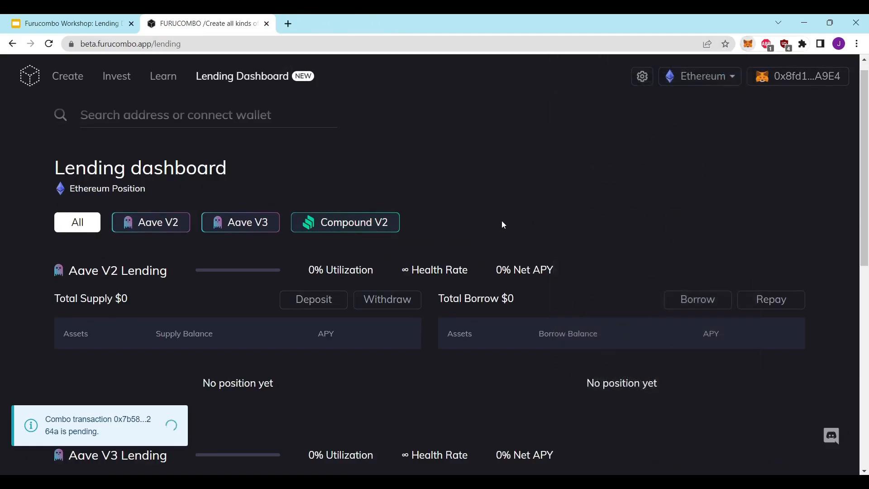
Deposit 1 ETH into Aave V2 from the Lending Dashboard and confirm the transaction in MetaMask
{"action": "left_click", "coordinate": [327, 306]}
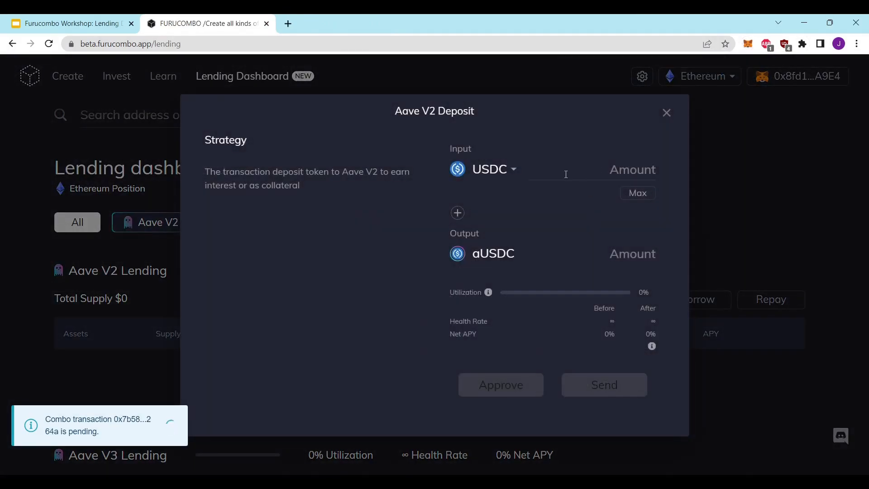
{"action": "left_click", "coordinate": [504, 177]}
{"action": "left_click", "coordinate": [482, 216]}
{"action": "left_click", "coordinate": [618, 177]}
{"action": "type", "text": "1"}
{"action": "key", "text": "Delete"}
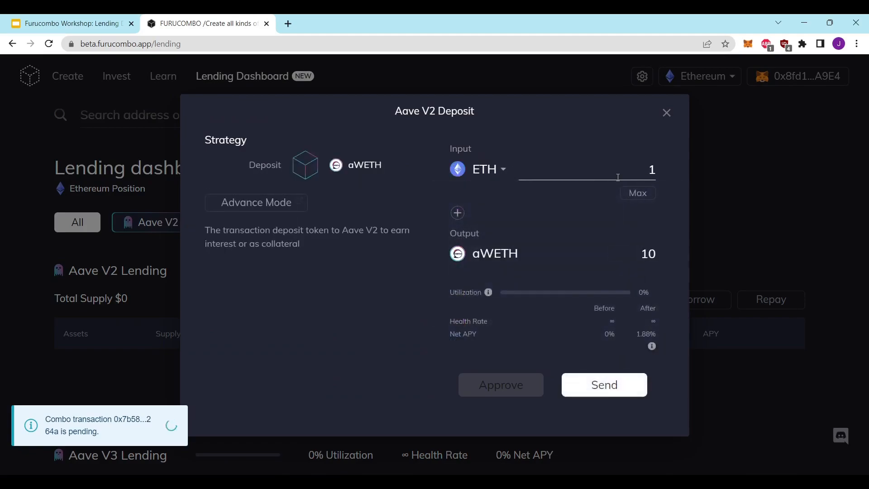
{"action": "left_click", "coordinate": [593, 386]}
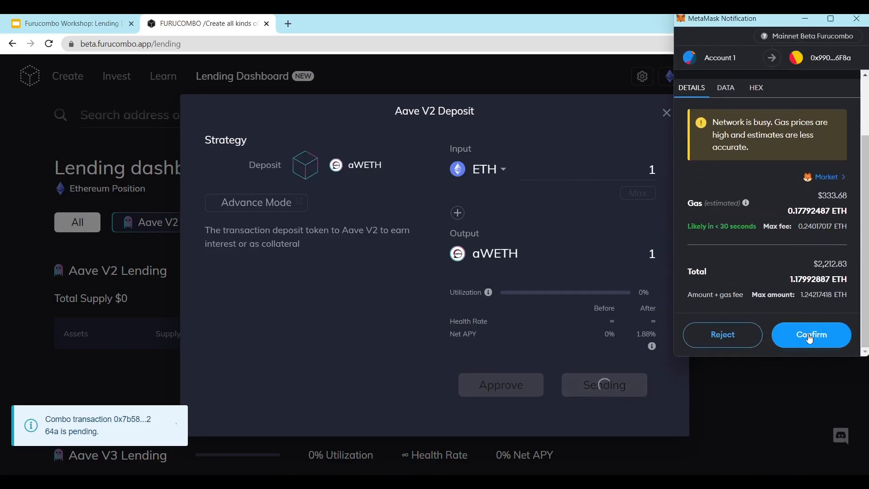
{"action": "left_click", "coordinate": [813, 333]}
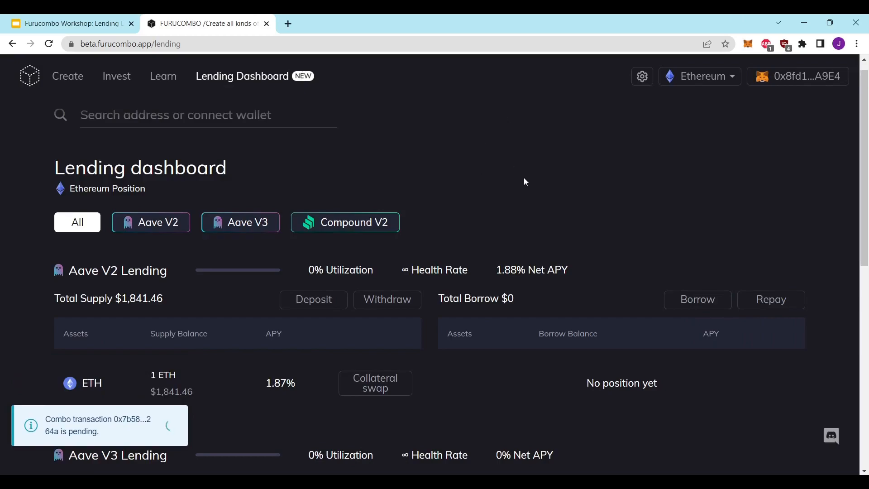
Look over the lending positions across protocols and filter the dashboard to Aave V2
{"action": "scroll", "coordinate": [525, 178], "scroll_direction": "down", "scroll_amount": 3}
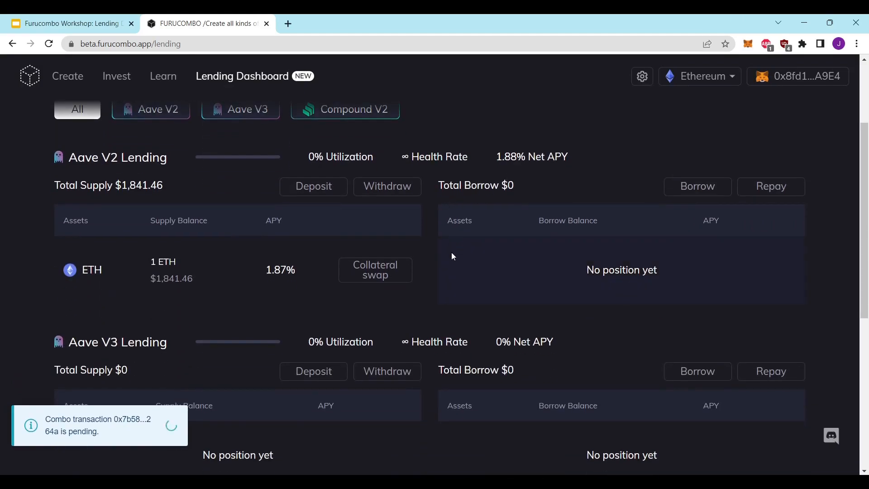
{"action": "scroll", "coordinate": [237, 113], "scroll_direction": "up", "scroll_amount": 3}
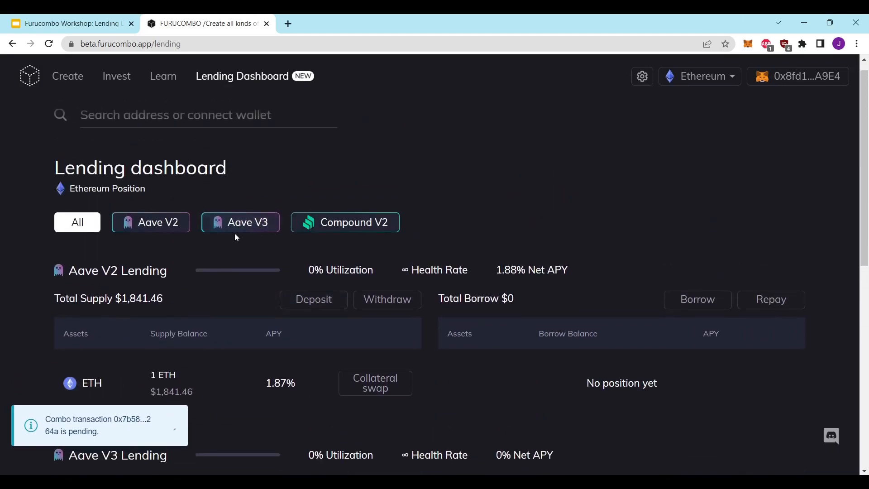
{"action": "left_click", "coordinate": [236, 229]}
{"action": "left_click", "coordinate": [162, 225]}
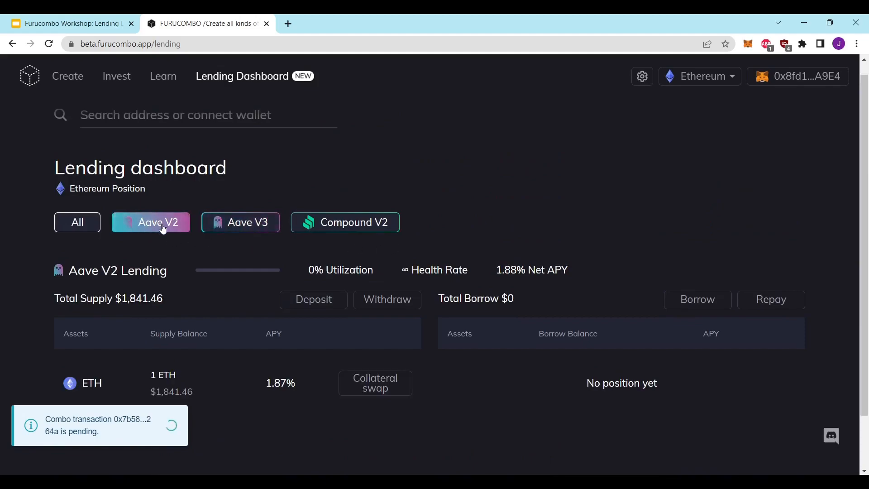
Examine the Aave V2 ETH position's dollar value, its APY and the total supply
{"action": "scroll", "coordinate": [498, 308], "scroll_direction": "down", "scroll_amount": 1}
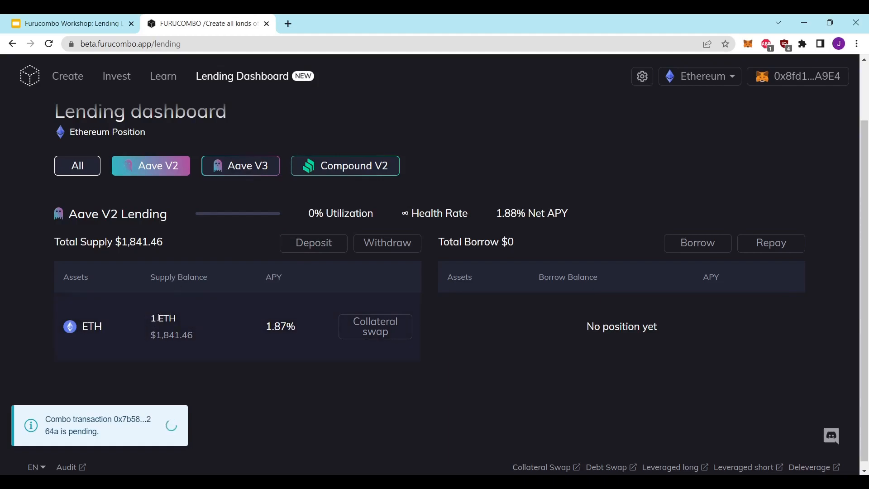
{"action": "left_click_drag", "start_coordinate": [151, 335], "coordinate": [194, 335]}
{"action": "left_click", "coordinate": [192, 355]}
{"action": "left_click_drag", "start_coordinate": [270, 325], "coordinate": [305, 329]}
{"action": "left_click", "coordinate": [306, 329]}
{"action": "left_click_drag", "start_coordinate": [171, 245], "coordinate": [56, 242]}
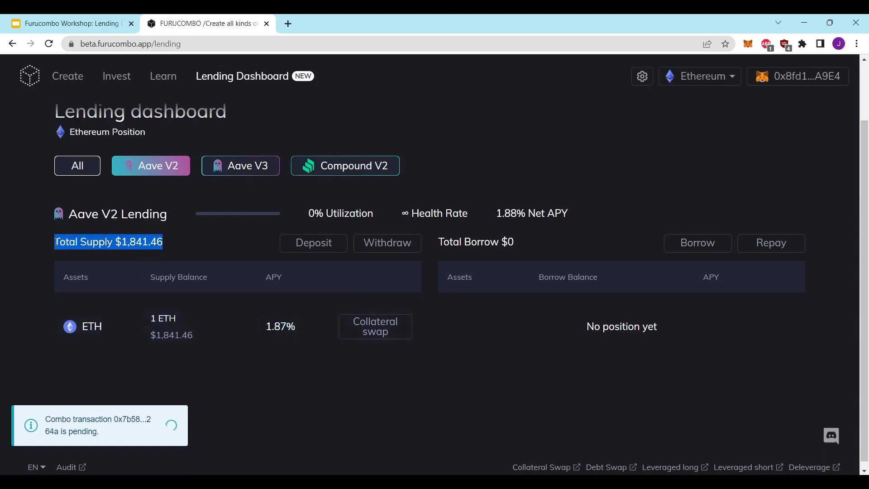
{"action": "left_click", "coordinate": [52, 247]}
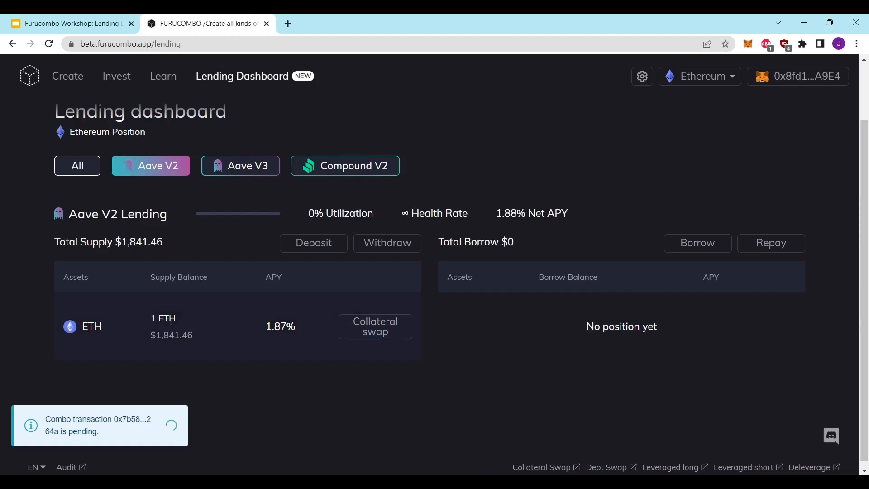
{"action": "left_click", "coordinate": [709, 251]}
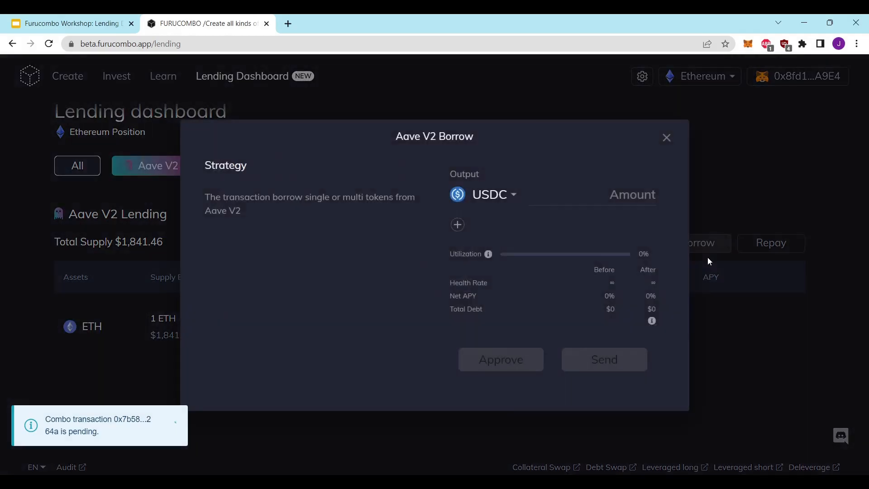
{"action": "left_click", "coordinate": [507, 193]}
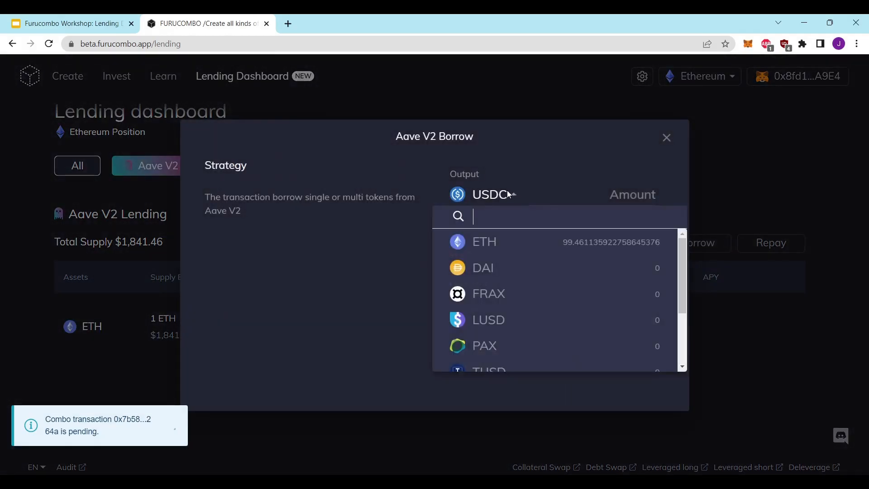
{"action": "left_click", "coordinate": [508, 192]}
{"action": "left_click", "coordinate": [632, 200]}
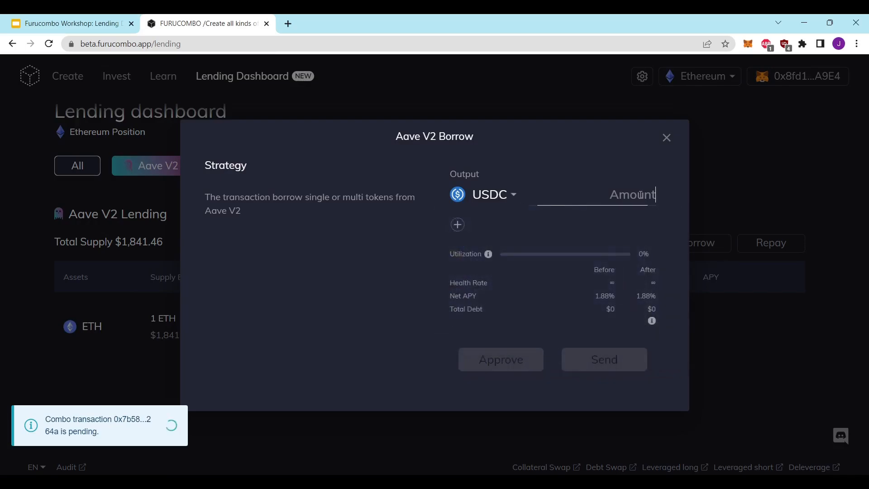
{"action": "left_click", "coordinate": [812, 295]}
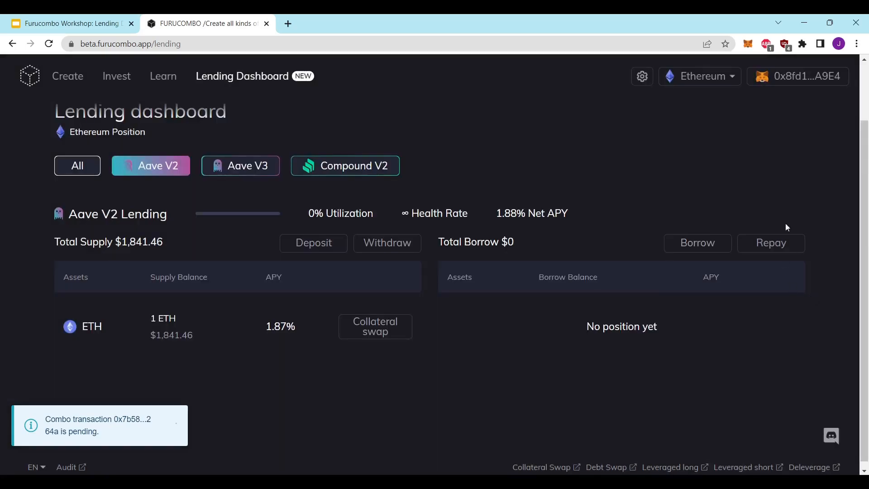
Switch to Calculator, compute 1841 × 0.9 from the Aave V2 total supply, and close it
{"action": "left_click_drag", "start_coordinate": [153, 318], "coordinate": [185, 322]}
{"action": "left_click_drag", "start_coordinate": [122, 241], "coordinate": [153, 242]}
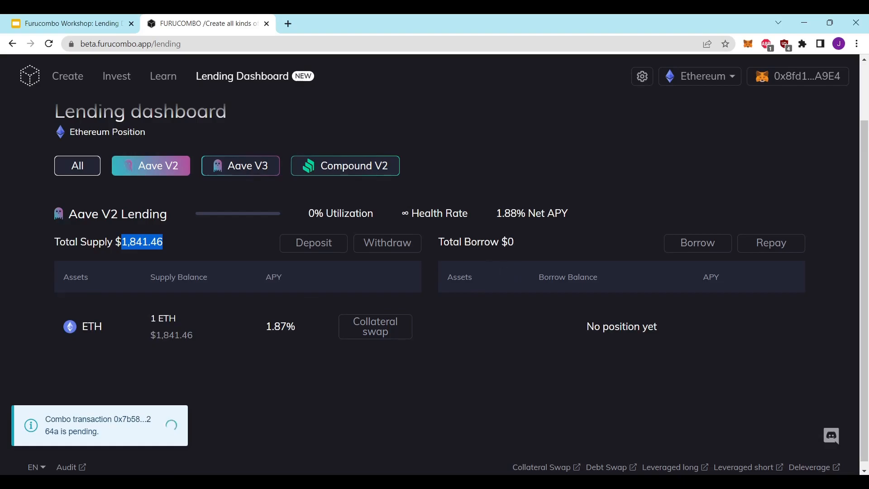
{"action": "key", "text": "super"}
{"action": "type", "text": "calc"}
{"action": "key", "text": "Return"}
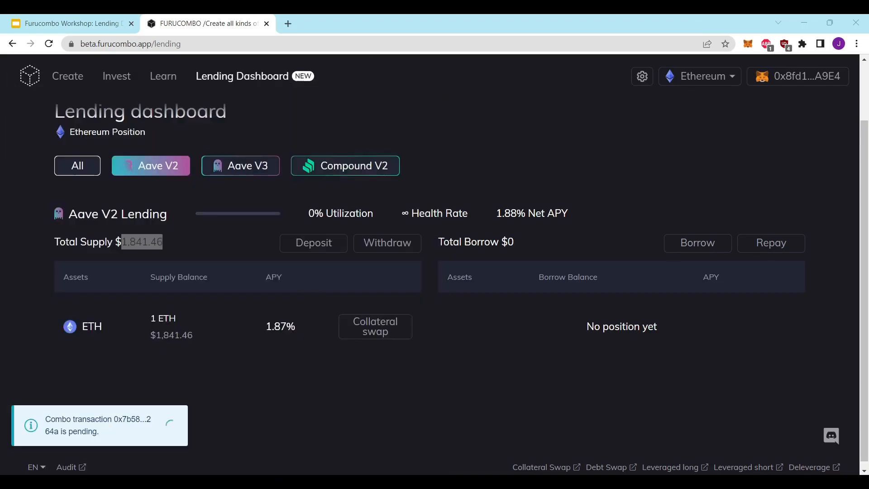
{"action": "type", "text": "1841*0.9"}
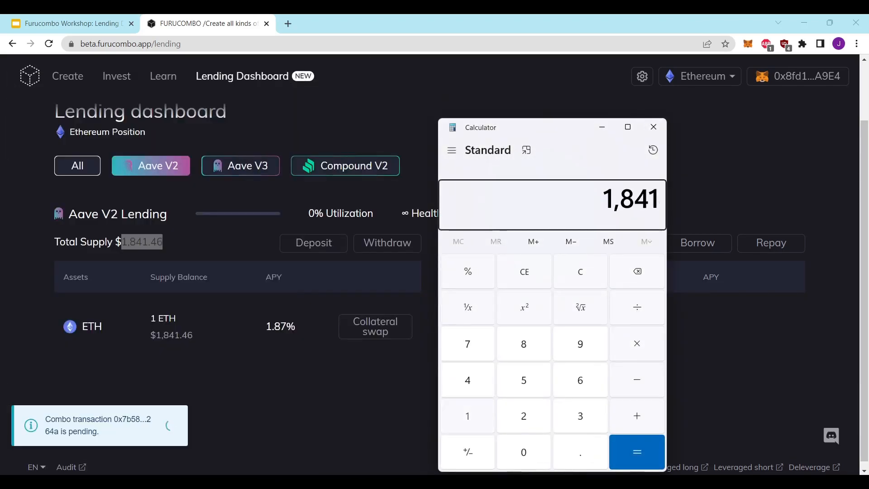
{"action": "key", "text": "Return"}
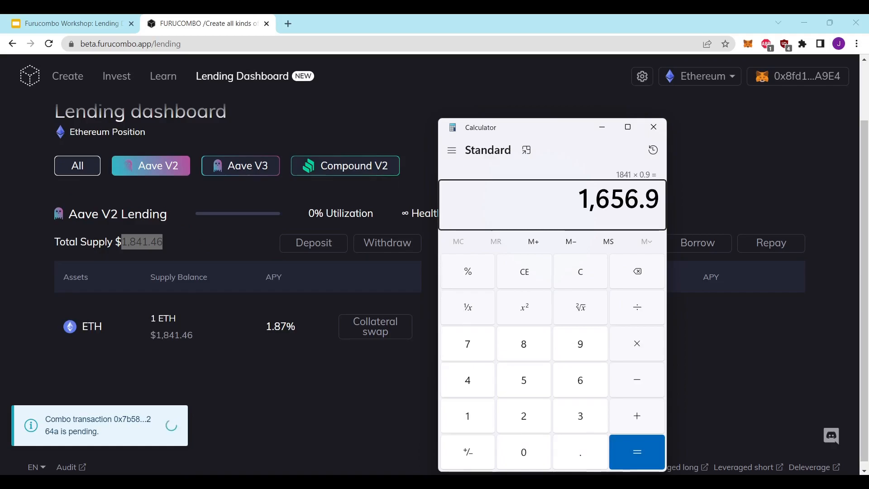
{"action": "left_click", "coordinate": [662, 127]}
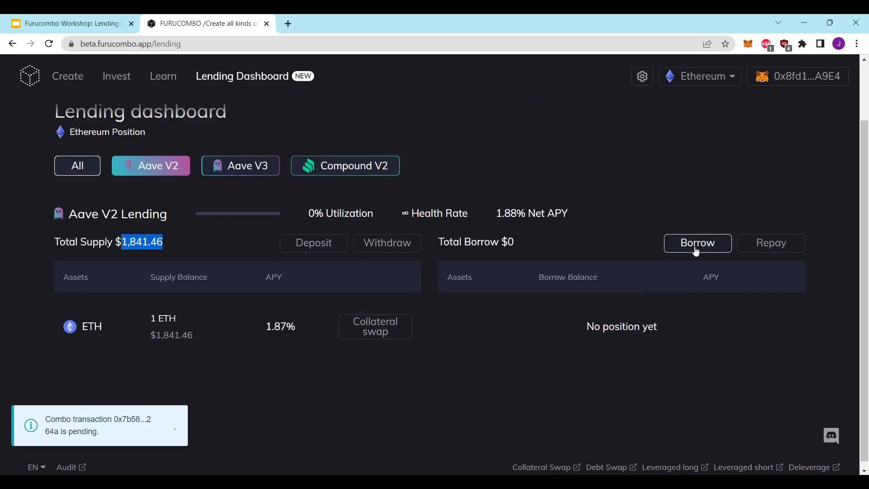
Set up an Aave V2 borrow in USDC, trying 1500 first and replacing the amount with 1250
{"action": "left_click", "coordinate": [698, 242]}
{"action": "left_click", "coordinate": [588, 195]}
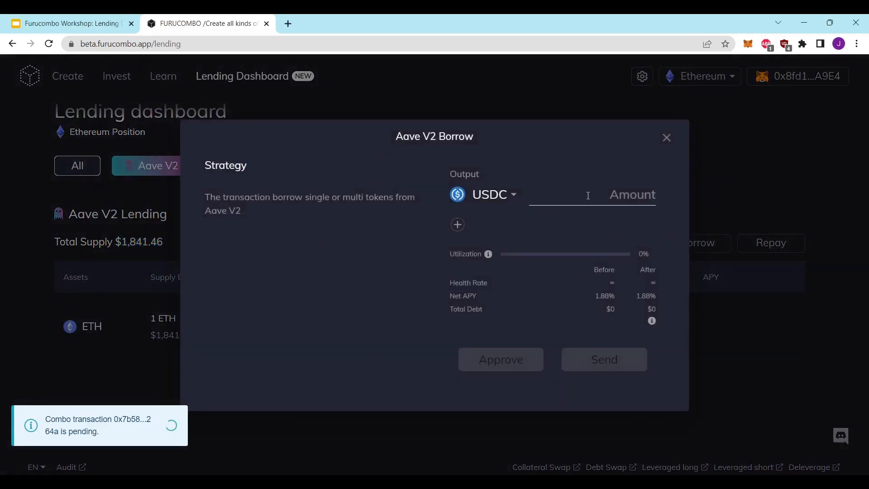
{"action": "type", "text": "1500"}
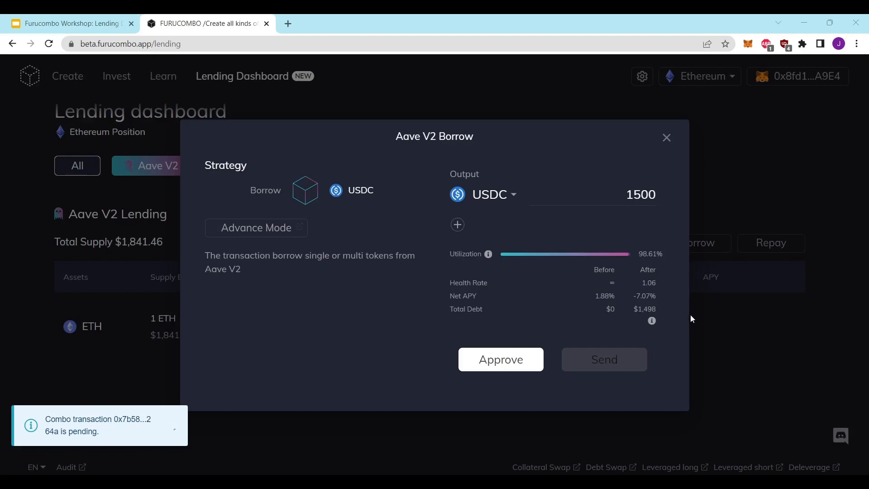
{"action": "left_click_drag", "start_coordinate": [614, 205], "coordinate": [664, 195]}
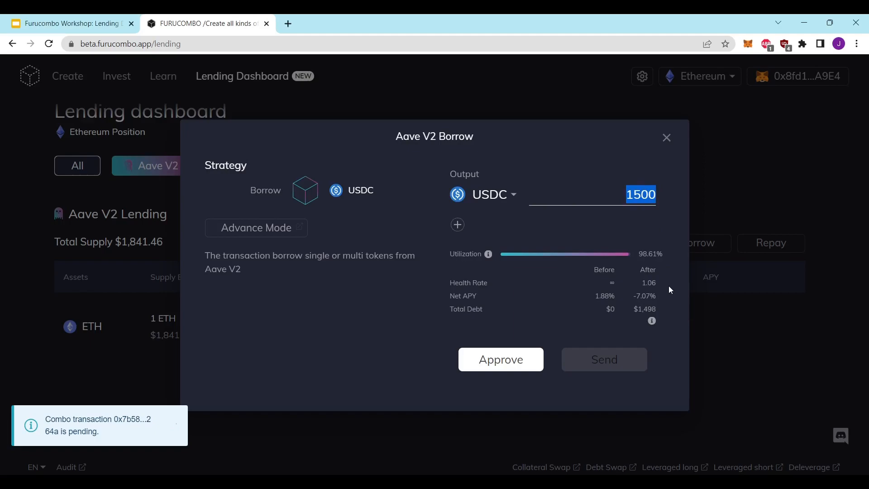
{"action": "type", "text": "1250"}
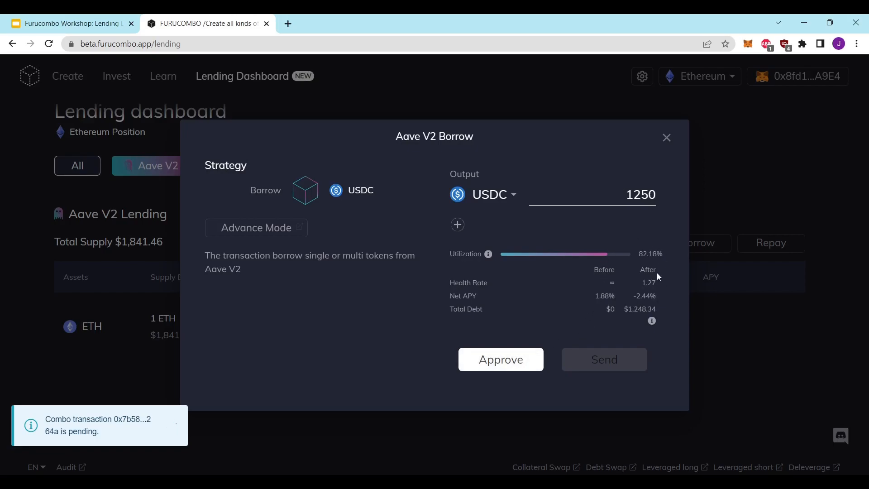
Approve and send the 1250 USDC Aave V2 borrow, confirm both requests in MetaMask, and check the wallet's activity
{"action": "left_click", "coordinate": [538, 370]}
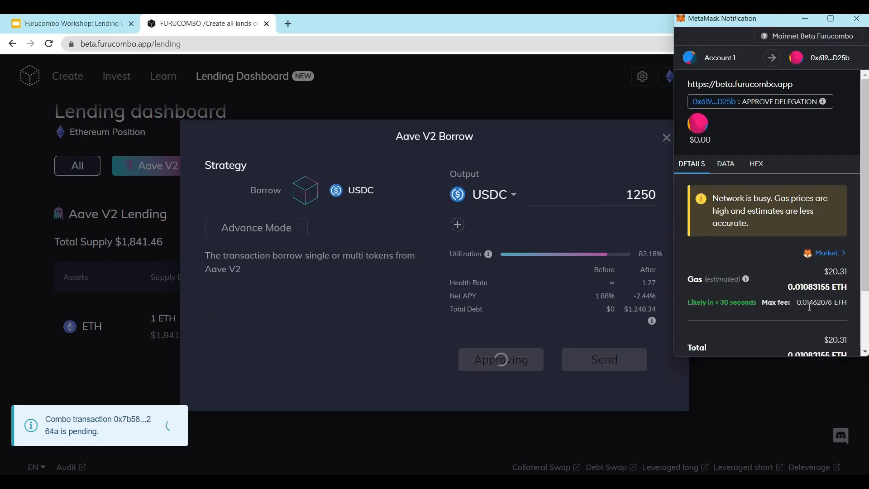
{"action": "scroll", "coordinate": [816, 308], "scroll_direction": "down", "scroll_amount": 3}
{"action": "left_click", "coordinate": [822, 337]}
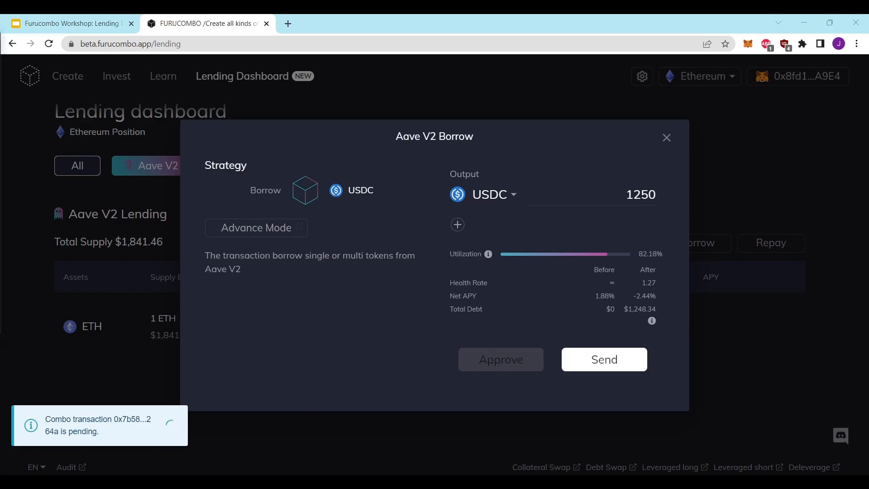
{"action": "left_click", "coordinate": [614, 358]}
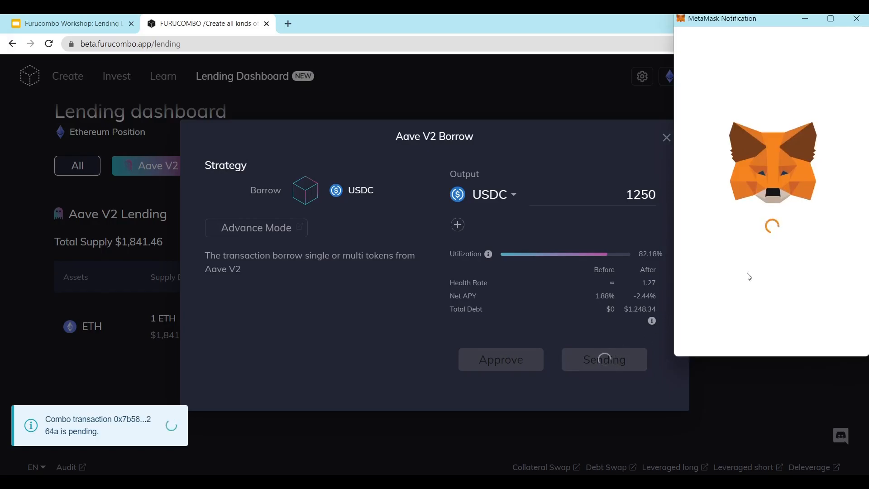
{"action": "scroll", "coordinate": [780, 243], "scroll_direction": "down", "scroll_amount": 5}
{"action": "left_click", "coordinate": [817, 334]}
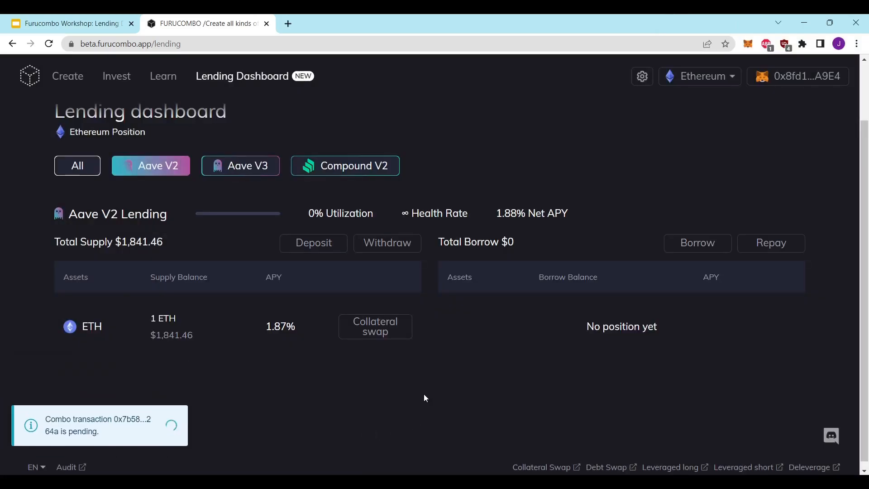
{"action": "left_click", "coordinate": [749, 44]}
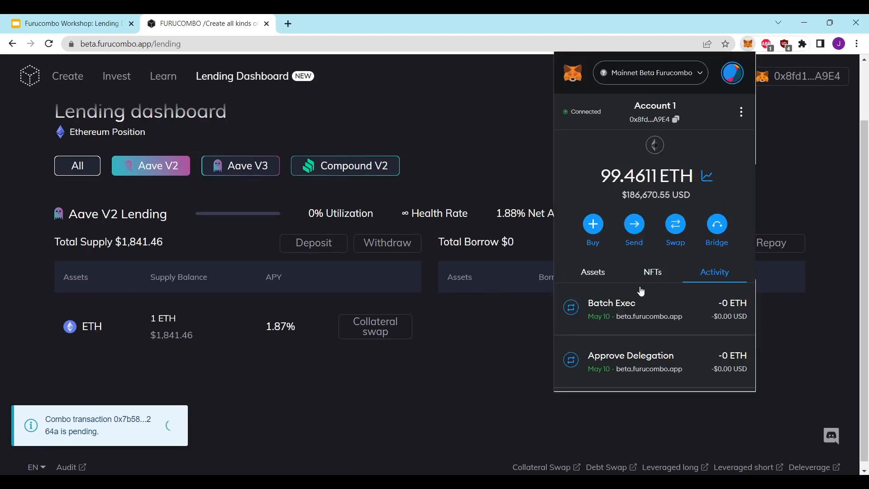
{"action": "left_click", "coordinate": [431, 400]}
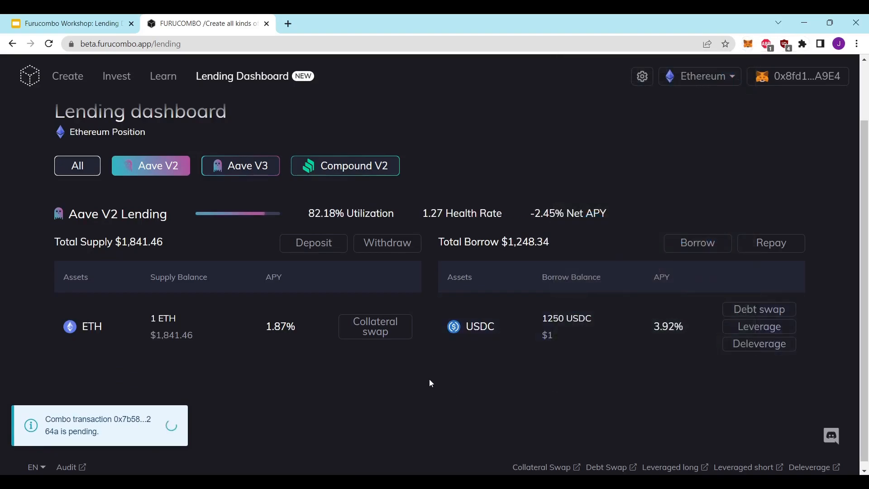
Examine the Aave V2 total borrow and the USDC position's borrow balance
{"action": "right_click", "coordinate": [464, 331]}
{"action": "triple_click", "coordinate": [430, 403]}
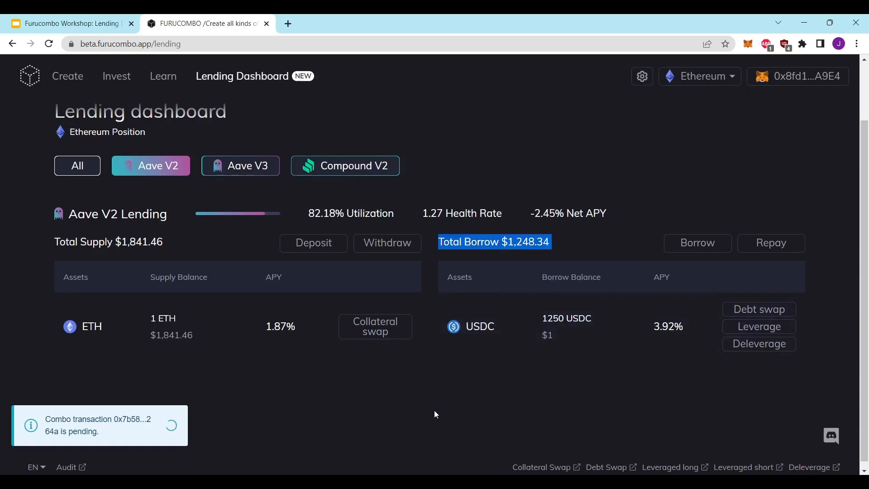
{"action": "left_click", "coordinate": [592, 234]}
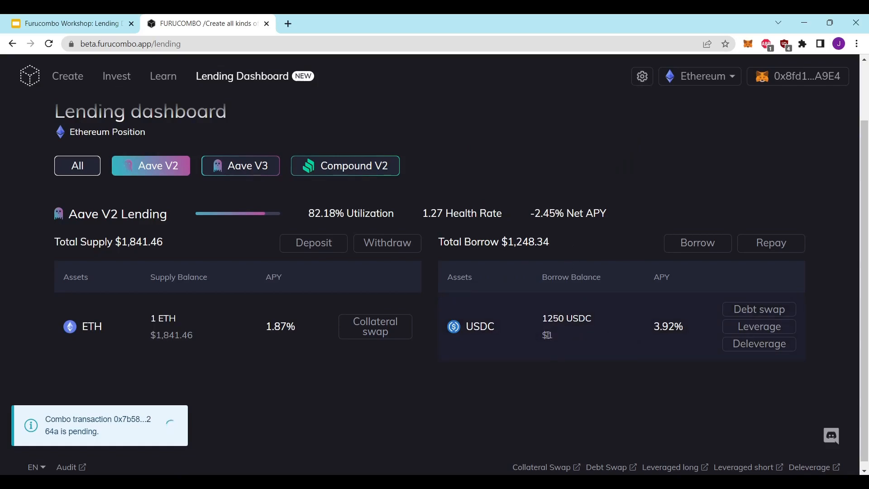
{"action": "left_click_drag", "start_coordinate": [569, 318], "coordinate": [592, 319]}
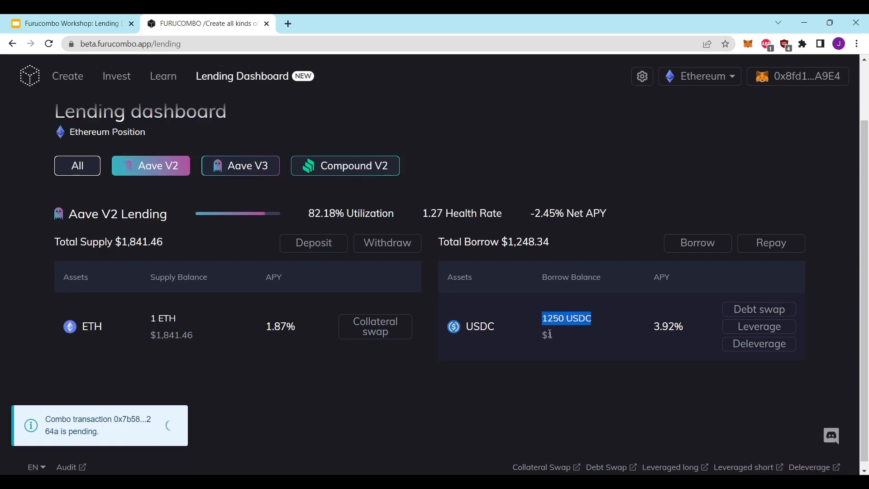
{"action": "left_click_drag", "start_coordinate": [543, 335], "coordinate": [547, 334]}
{"action": "left_click_drag", "start_coordinate": [552, 245], "coordinate": [438, 243]}
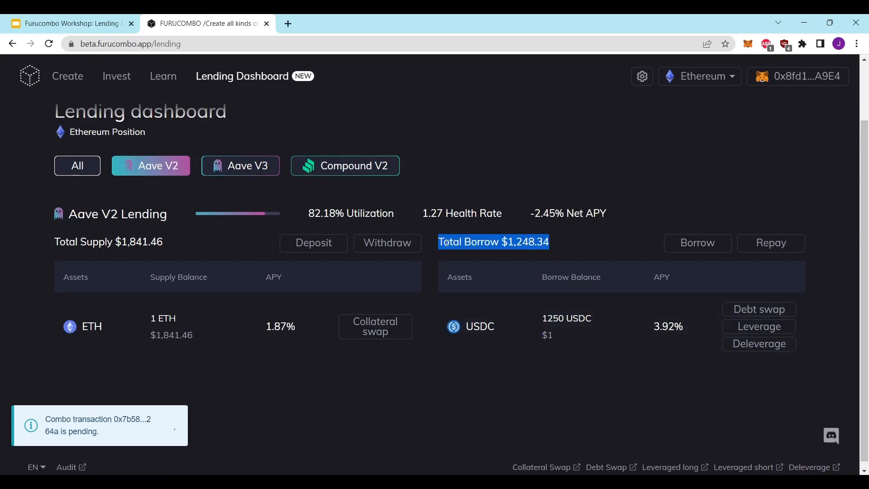
{"action": "left_click", "coordinate": [526, 244]}
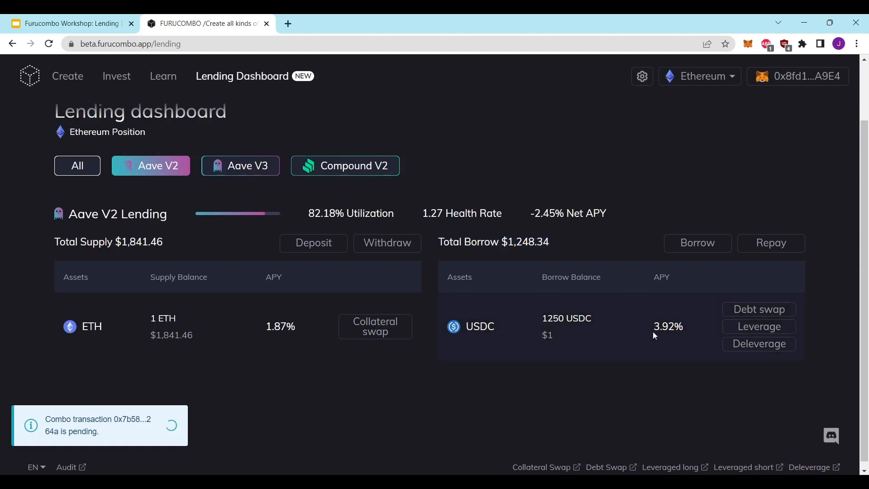
Compare the USDC borrow APY with the ETH supply APY and the Aave V2 net APY
{"action": "left_click_drag", "start_coordinate": [654, 328], "coordinate": [680, 328]}
{"action": "left_click", "coordinate": [673, 358]}
{"action": "left_click_drag", "start_coordinate": [658, 326], "coordinate": [683, 327]}
{"action": "left_click", "coordinate": [673, 382]}
{"action": "left_click_drag", "start_coordinate": [266, 326], "coordinate": [300, 323]}
{"action": "left_click", "coordinate": [317, 372]}
{"action": "left_click_drag", "start_coordinate": [535, 213], "coordinate": [604, 211]}
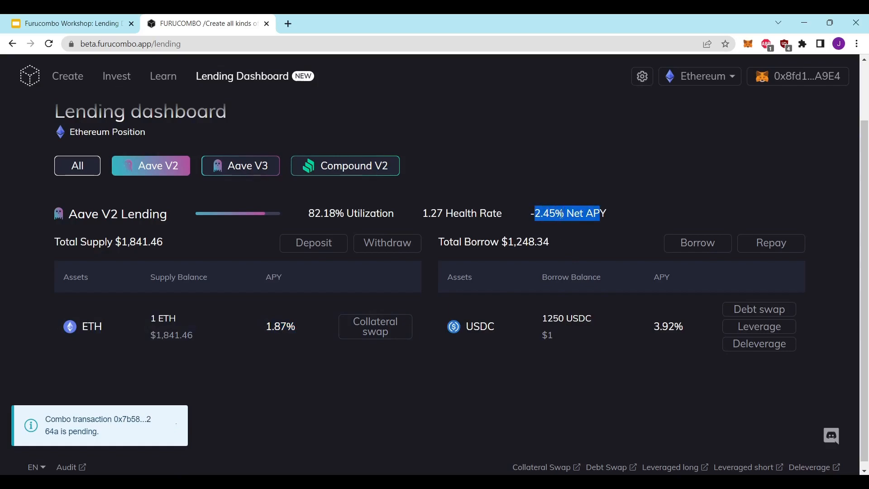
{"action": "left_click_drag", "start_coordinate": [531, 213], "coordinate": [597, 217]}
{"action": "left_click_drag", "start_coordinate": [532, 216], "coordinate": [607, 215]}
{"action": "left_click", "coordinate": [482, 267]}
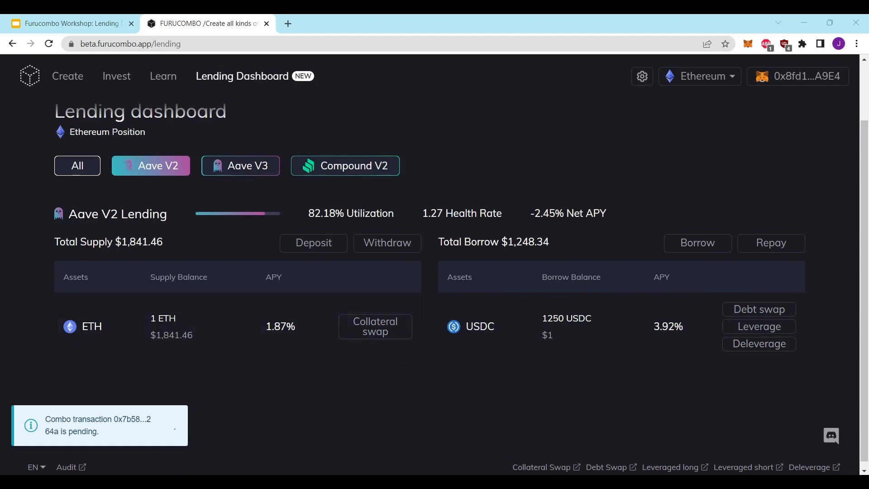
Open the collateral swap for the ETH position, read its strategy description, and close it without sending
{"action": "left_click", "coordinate": [453, 408]}
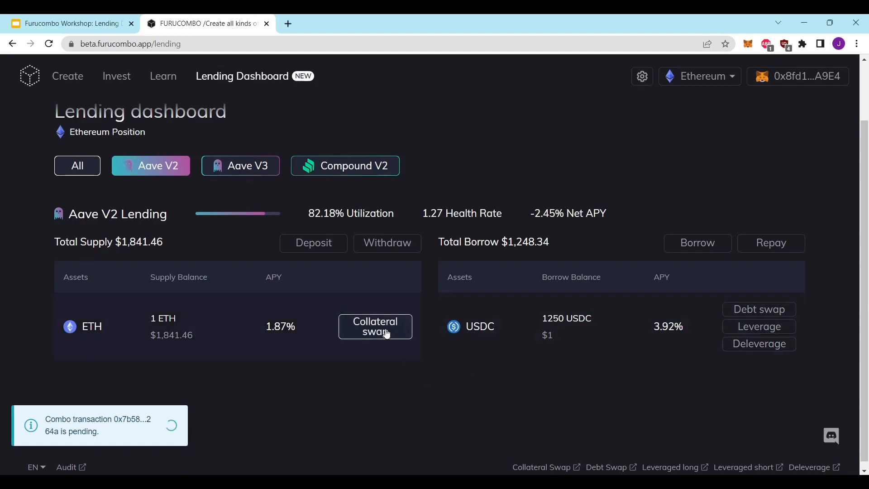
{"action": "left_click", "coordinate": [386, 334]}
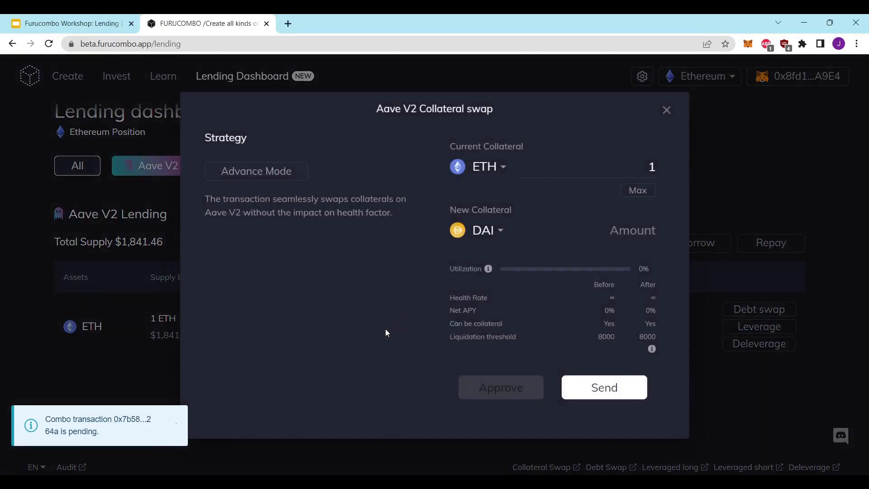
{"action": "left_click_drag", "start_coordinate": [209, 194], "coordinate": [394, 214]}
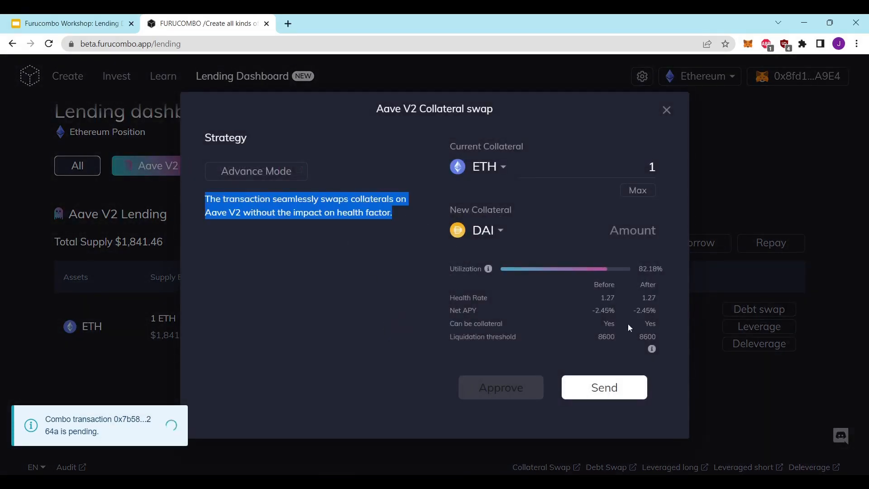
{"action": "left_click", "coordinate": [724, 405]}
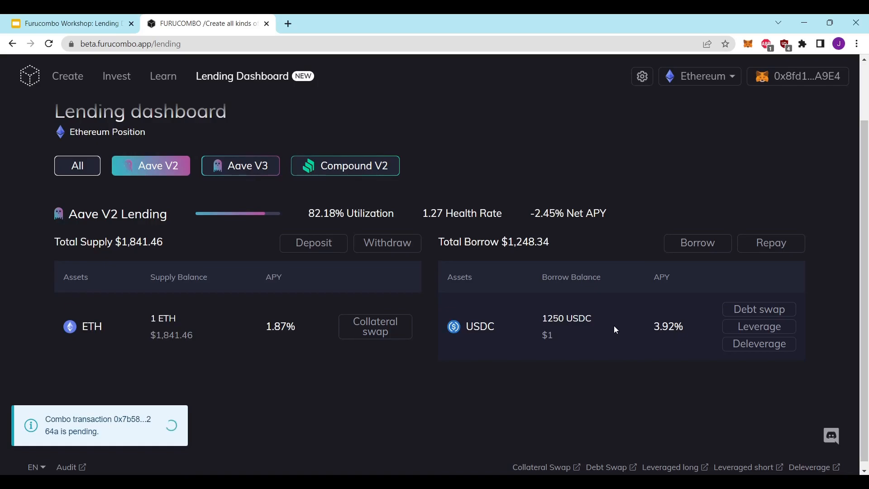
Open the debt swap for the USDC position, read its strategy description, and close it without approving
{"action": "left_click", "coordinate": [756, 309]}
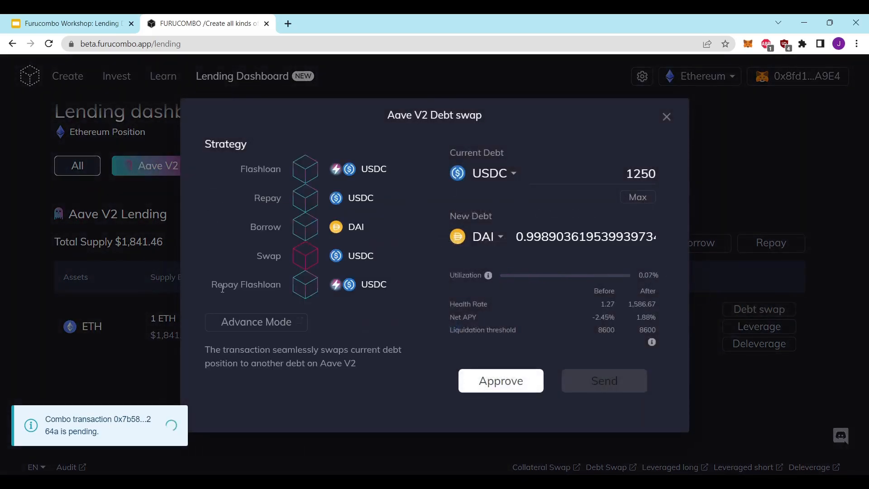
{"action": "left_click_drag", "start_coordinate": [212, 350], "coordinate": [364, 365]}
{"action": "left_click", "coordinate": [365, 365]}
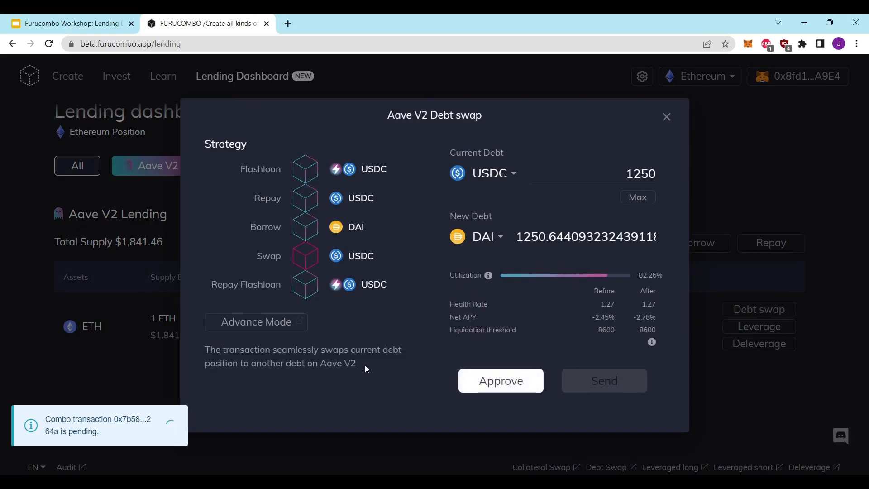
{"action": "left_click", "coordinate": [757, 417]}
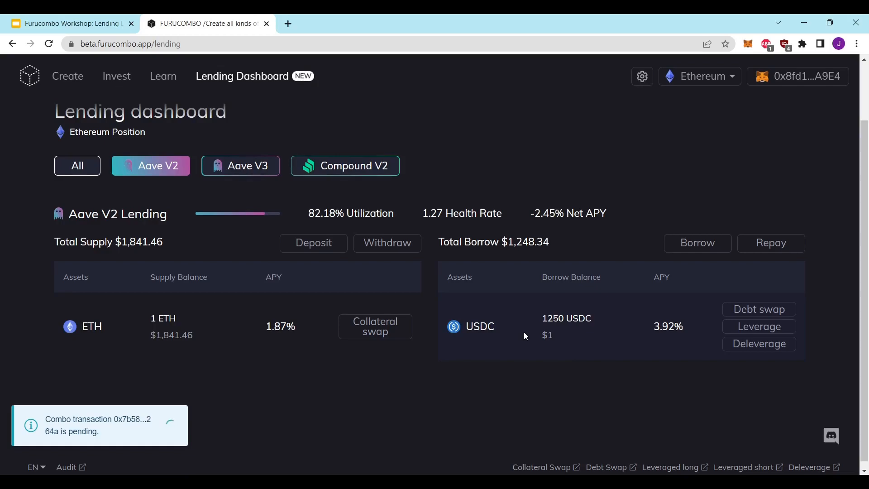
Set up a debt swap of the full 1250 USDC debt with USDT as the new debt
{"action": "left_click", "coordinate": [770, 311]}
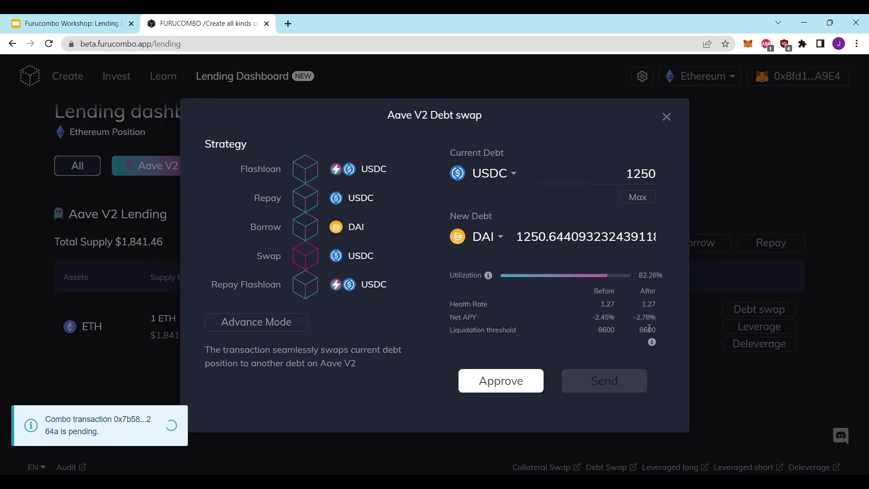
{"action": "left_click", "coordinate": [501, 236]}
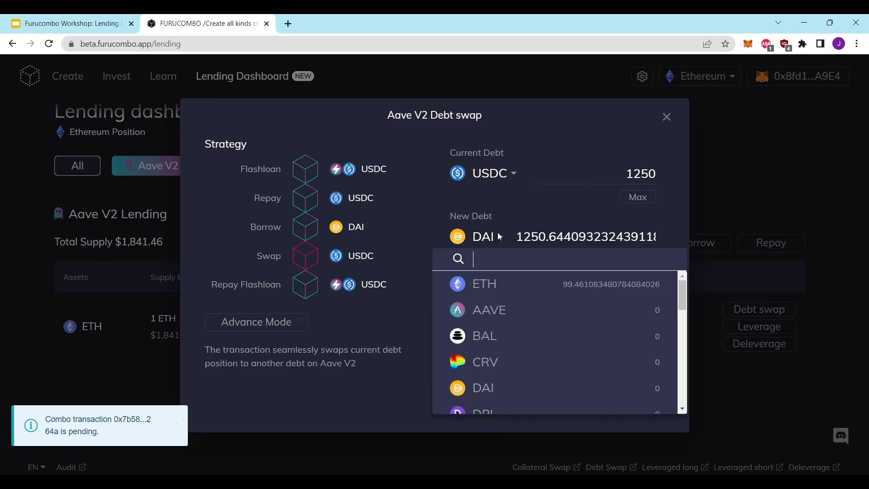
{"action": "scroll", "coordinate": [505, 351], "scroll_direction": "down", "scroll_amount": 6}
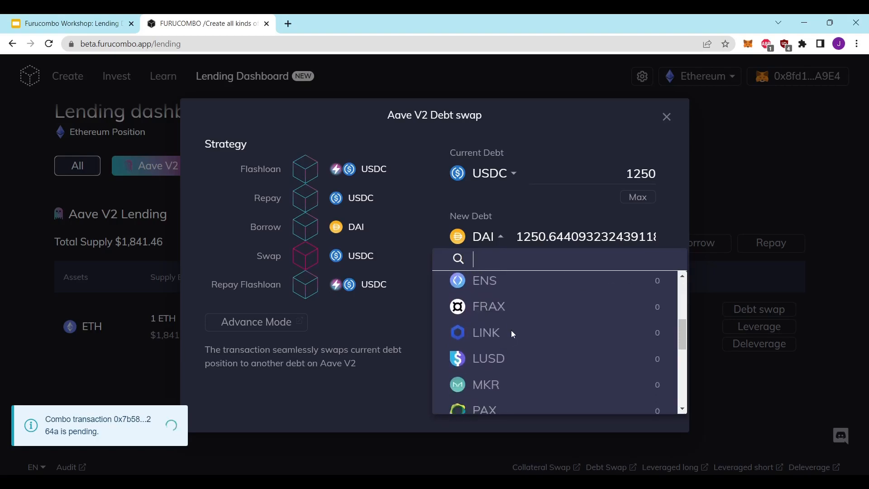
{"action": "scroll", "coordinate": [511, 332], "scroll_direction": "down", "scroll_amount": 2}
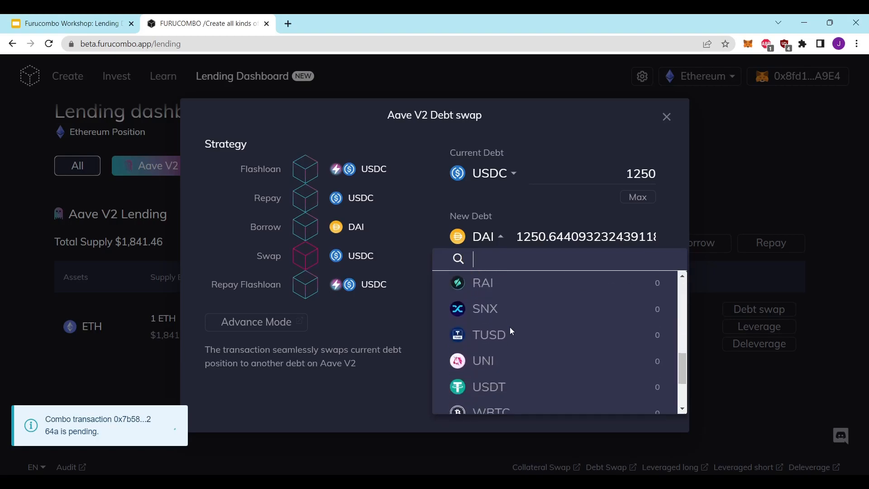
{"action": "left_click", "coordinate": [501, 386]}
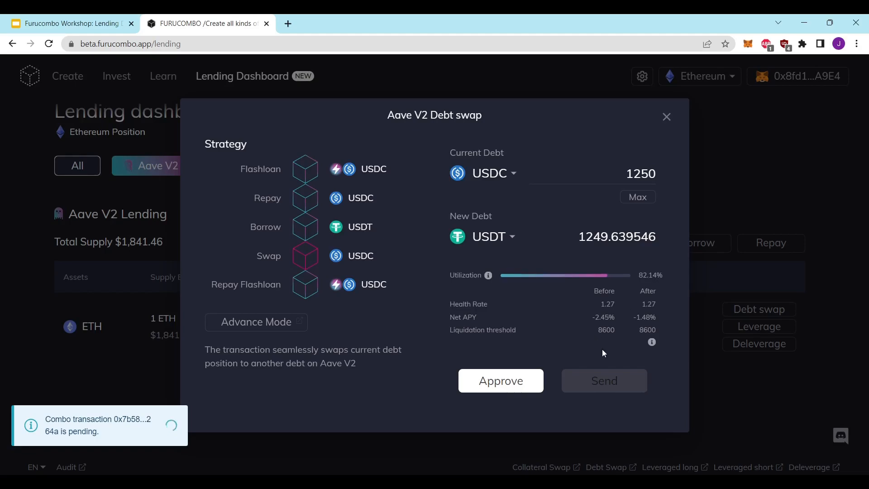
Examine the net APY after the USDT debt swap and compare the liquidation threshold before and after
{"action": "left_click_drag", "start_coordinate": [633, 317], "coordinate": [655, 317]}
{"action": "left_click_drag", "start_coordinate": [448, 330], "coordinate": [623, 334]}
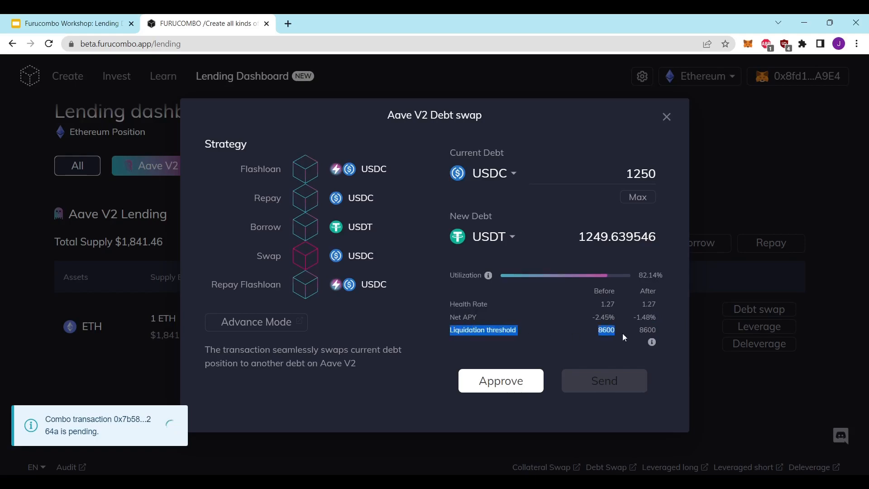
{"action": "left_click", "coordinate": [662, 330]}
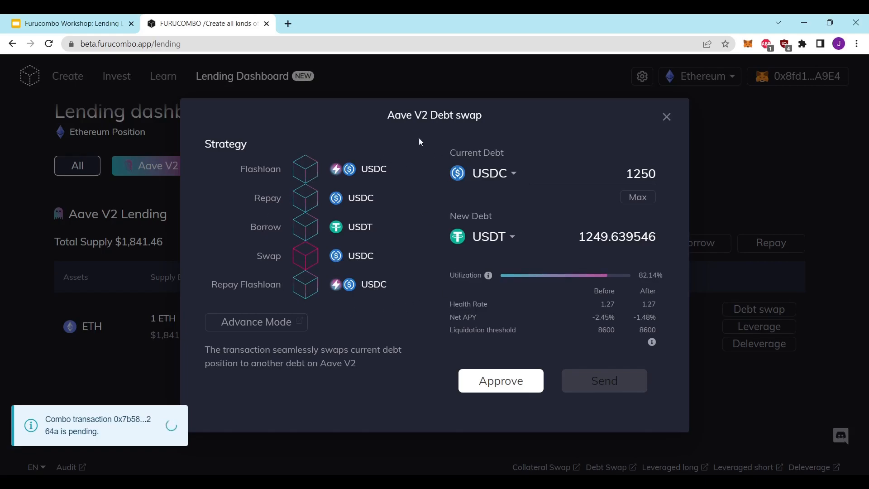
Approve and send the USDC-to-USDT debt swap, confirming both requests in MetaMask
{"action": "left_click", "coordinate": [494, 382]}
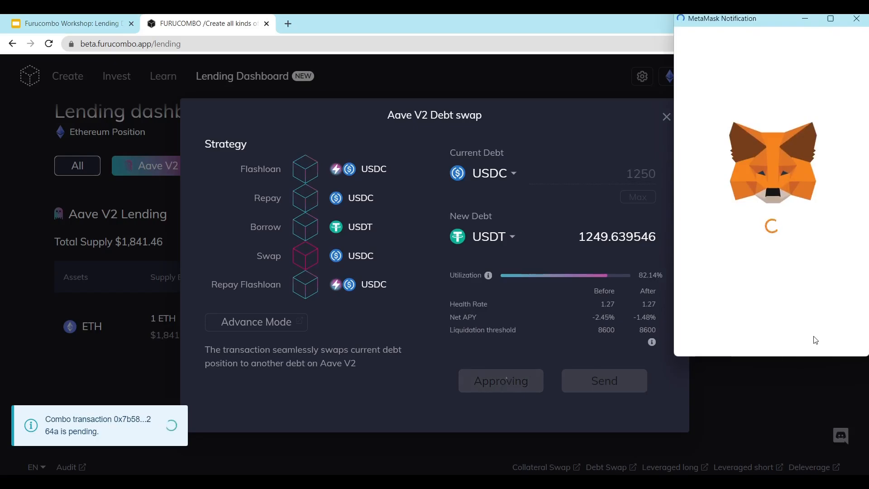
{"action": "left_click", "coordinate": [826, 343]}
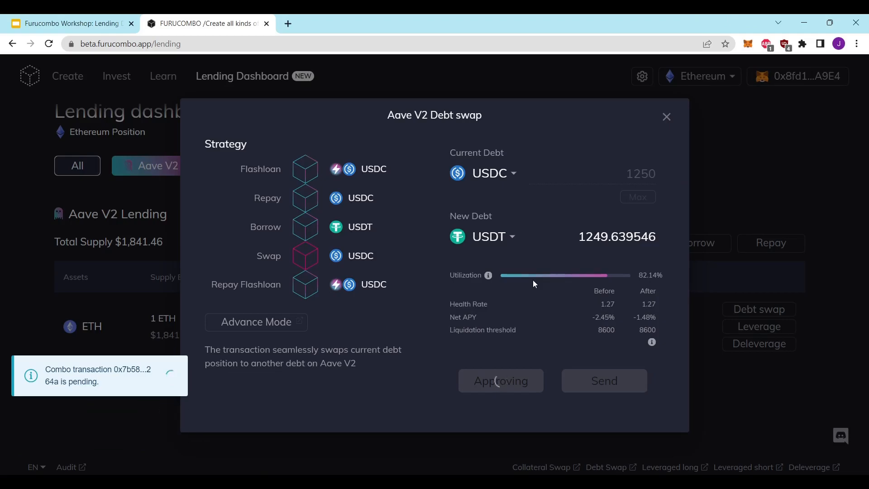
{"action": "left_click", "coordinate": [612, 382]}
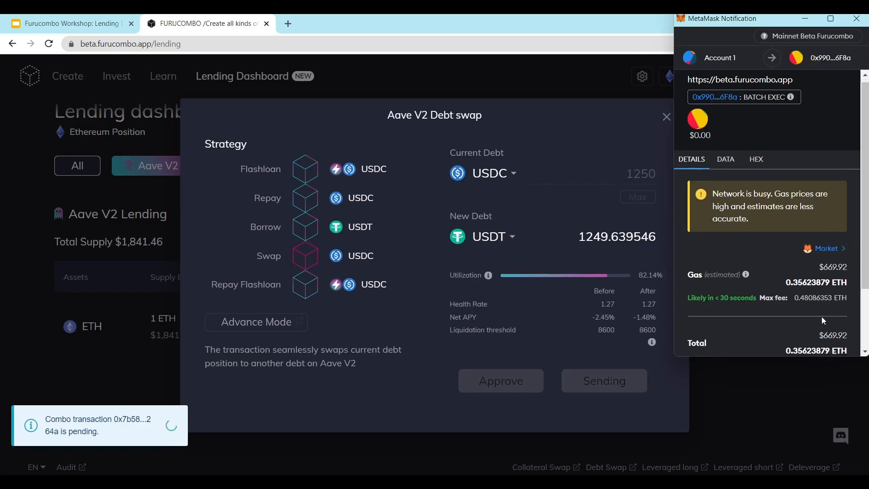
{"action": "scroll", "coordinate": [821, 315], "scroll_direction": "down", "scroll_amount": 5}
{"action": "left_click", "coordinate": [820, 338]}
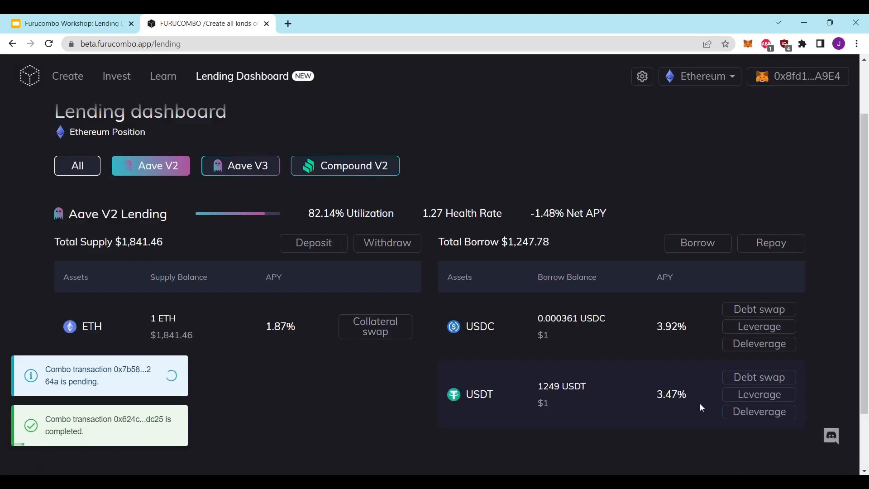
Examine the remaining USDC borrow balance, the new USDT borrow balance and the USDT APY
{"action": "scroll", "coordinate": [700, 404], "scroll_direction": "down", "scroll_amount": 2}
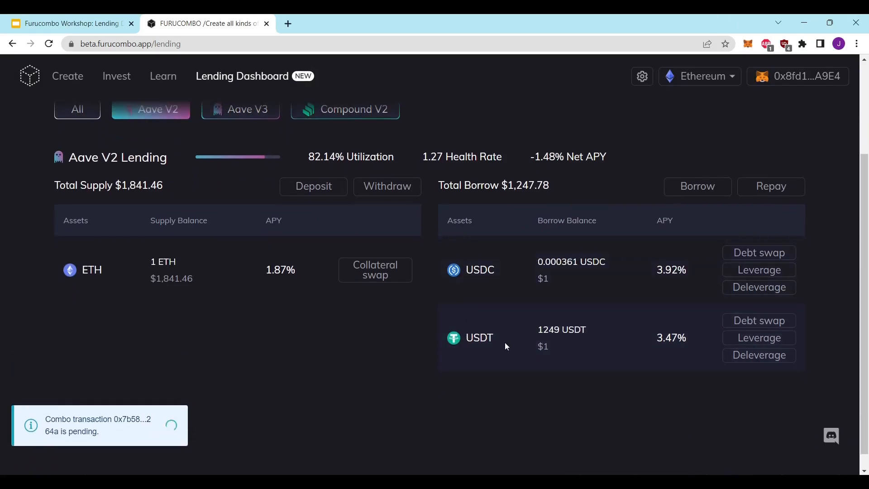
{"action": "left_click_drag", "start_coordinate": [538, 330], "coordinate": [545, 331]}
{"action": "left_click_drag", "start_coordinate": [535, 255], "coordinate": [563, 282]}
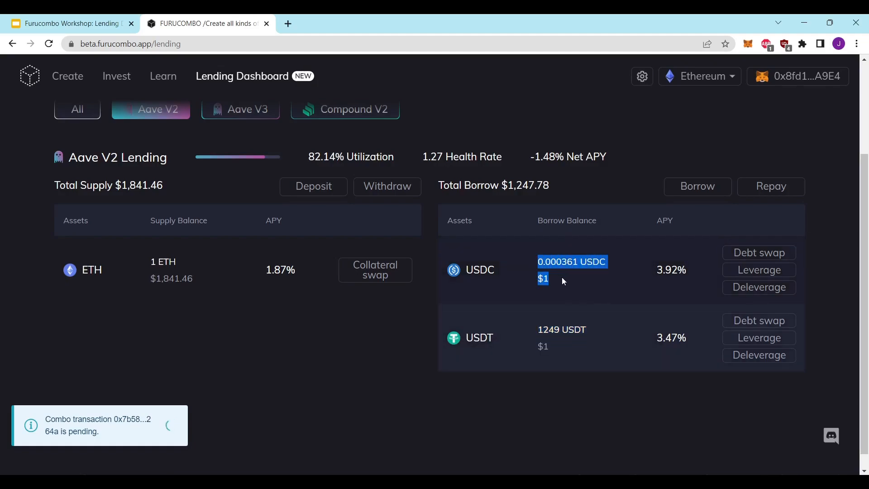
{"action": "left_click", "coordinate": [562, 354]}
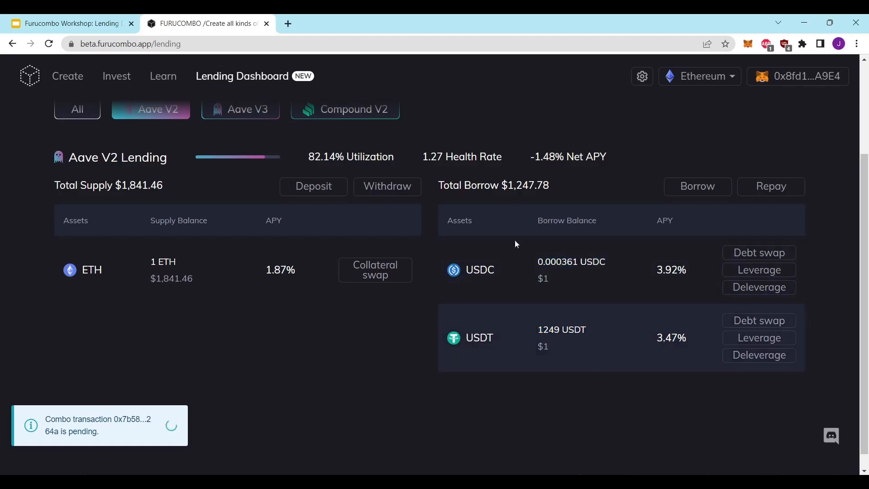
{"action": "left_click_drag", "start_coordinate": [575, 364], "coordinate": [529, 324]}
{"action": "left_click", "coordinate": [555, 339]}
{"action": "left_click_drag", "start_coordinate": [656, 338], "coordinate": [684, 337]}
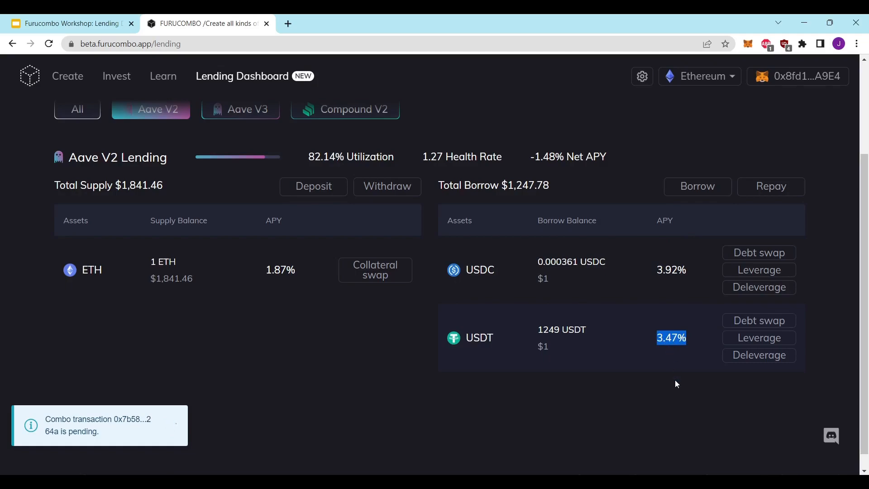
Examine the net APY of the Aave V2 position after the debt swap
{"action": "right_click", "coordinate": [677, 402]}
{"action": "left_click", "coordinate": [458, 376]}
{"action": "left_click_drag", "start_coordinate": [532, 159], "coordinate": [611, 159]}
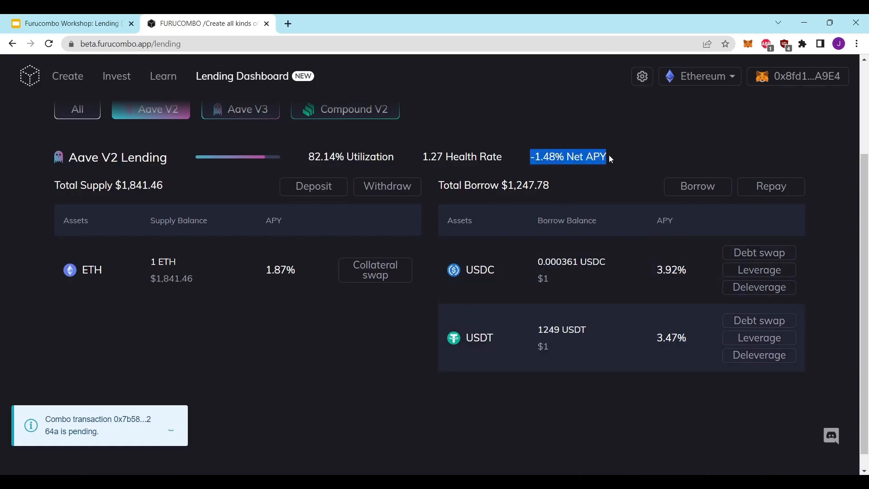
{"action": "left_click", "coordinate": [608, 383]}
Open an Aave V2 collateral swap for the 1 ETH supply, with DAI as the new collateral
{"action": "scroll", "coordinate": [610, 361], "scroll_direction": "up", "scroll_amount": 2}
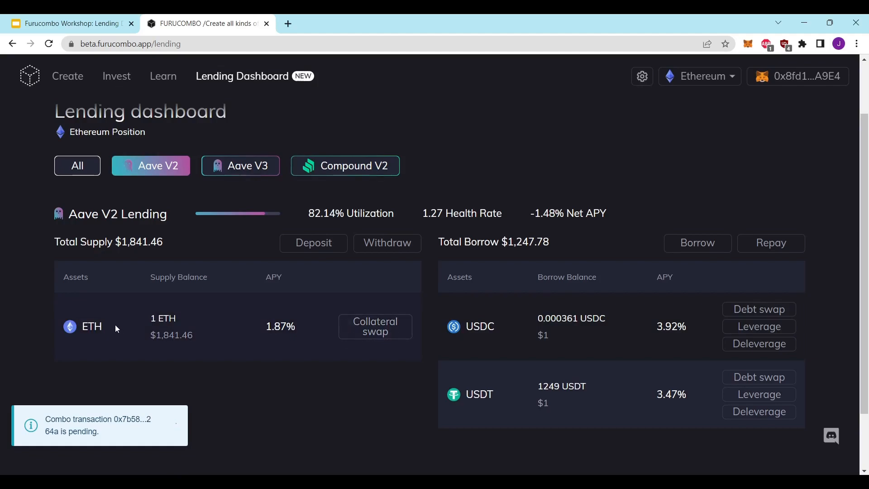
{"action": "right_click", "coordinate": [347, 338]}
{"action": "left_click", "coordinate": [373, 427]}
{"action": "left_click", "coordinate": [382, 331]}
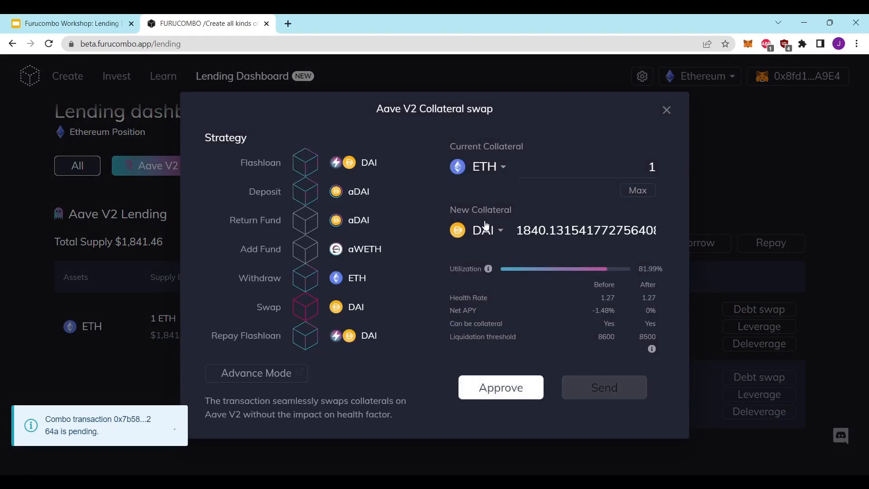
{"action": "right_click", "coordinate": [484, 239]}
{"action": "left_click", "coordinate": [534, 135]}
Compare the health rate, collateral eligibility, liquidation threshold and net APY before and after the ETH-to-DAI collateral swap
{"action": "left_click_drag", "start_coordinate": [450, 302], "coordinate": [656, 300]}
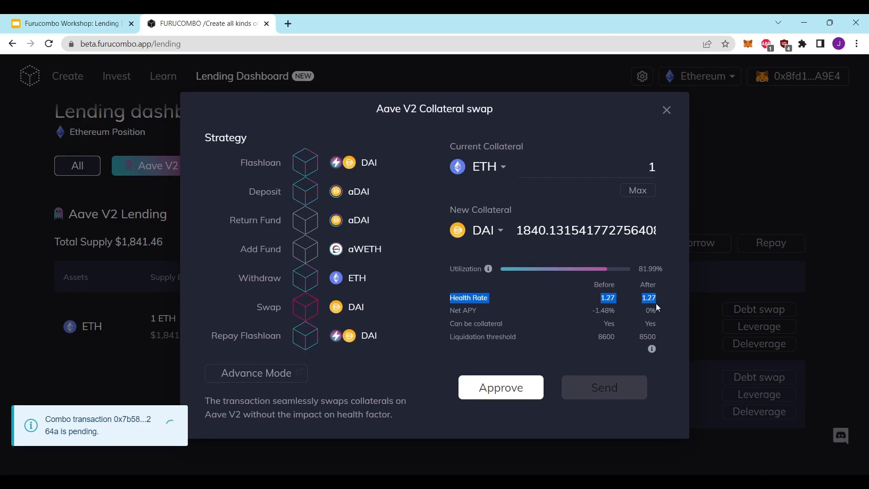
{"action": "left_click", "coordinate": [484, 325]}
{"action": "left_click_drag", "start_coordinate": [452, 324], "coordinate": [658, 324]}
{"action": "left_click", "coordinate": [628, 332]}
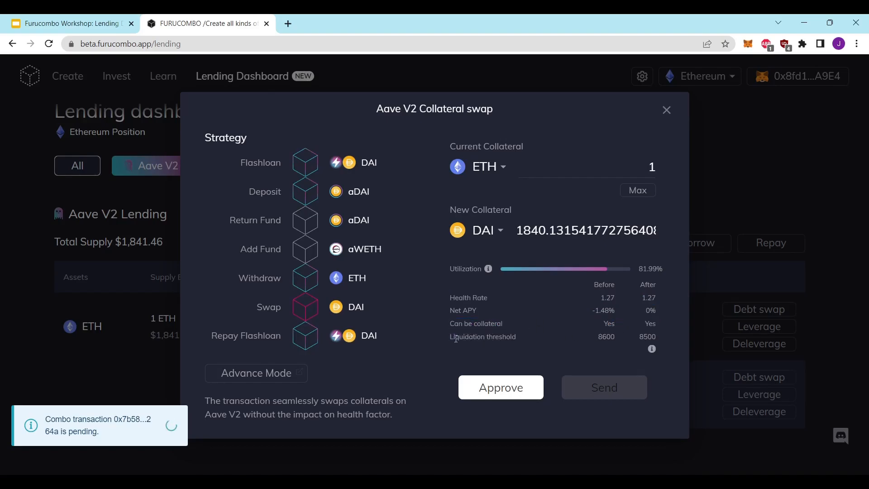
{"action": "left_click_drag", "start_coordinate": [451, 337], "coordinate": [656, 337]}
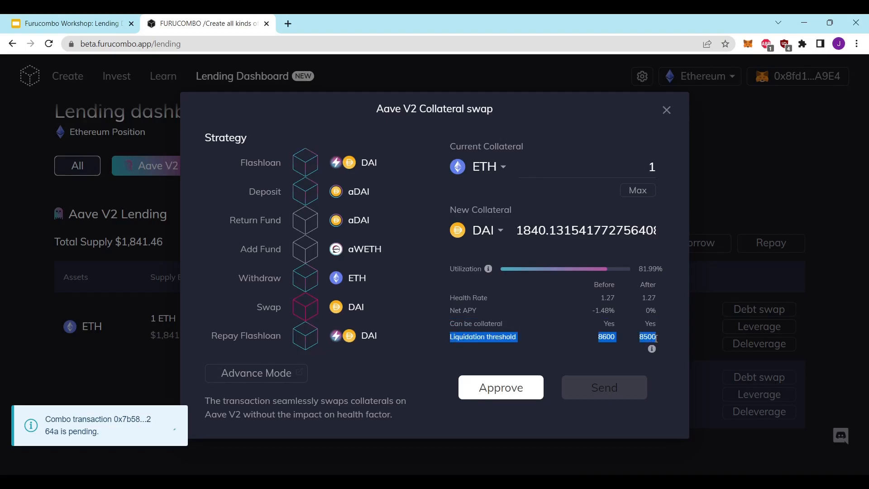
{"action": "left_click", "coordinate": [656, 338]}
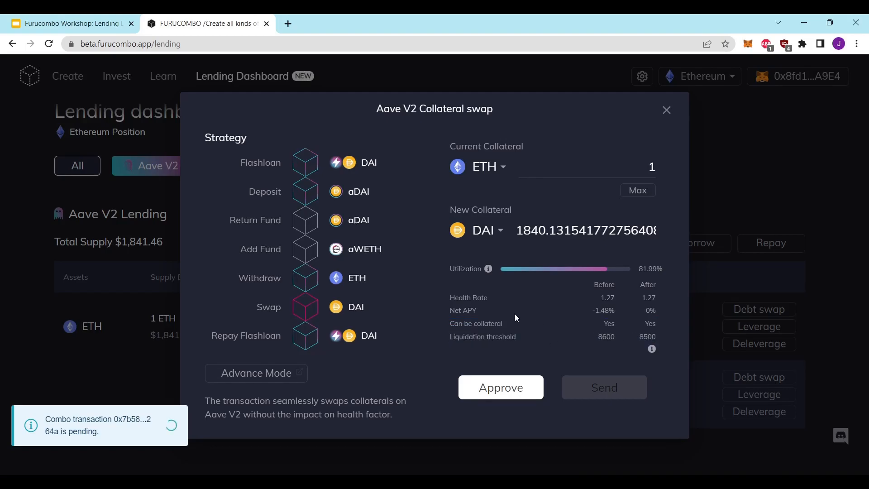
{"action": "left_click_drag", "start_coordinate": [452, 311], "coordinate": [659, 313]}
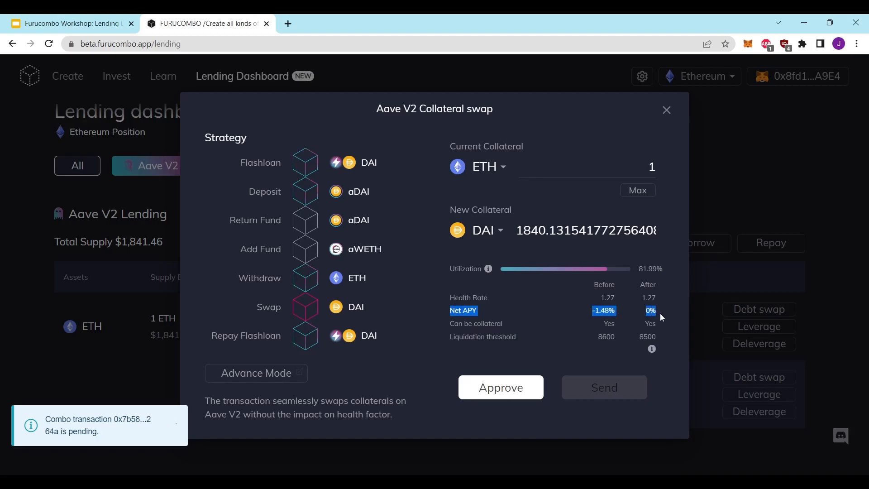
{"action": "left_click", "coordinate": [662, 317]}
{"action": "left_click_drag", "start_coordinate": [588, 314], "coordinate": [620, 313]}
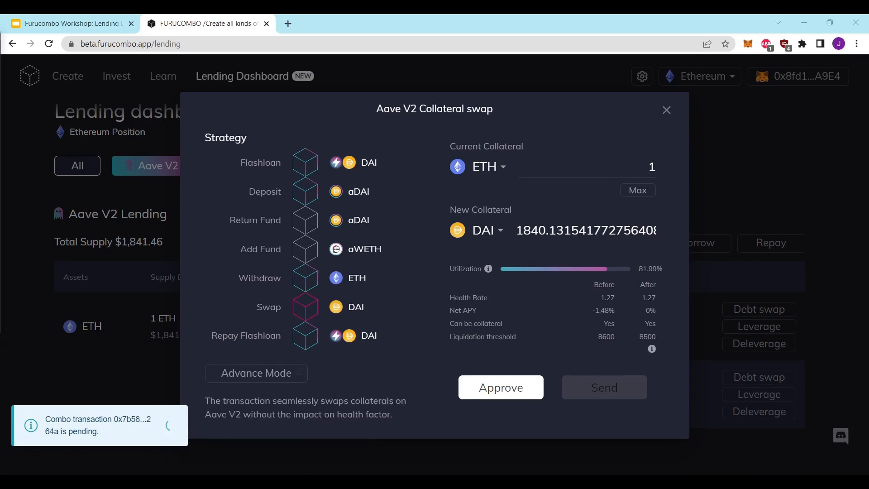
{"action": "left_click", "coordinate": [568, 139]}
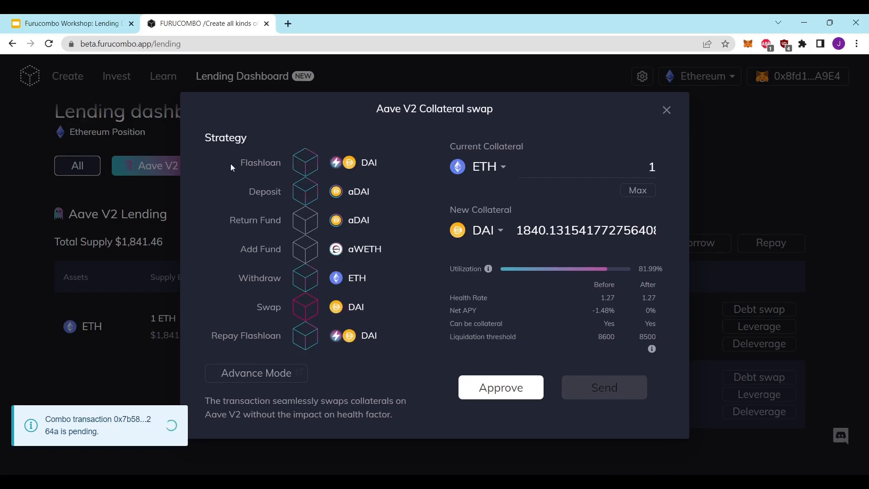
Try to approve the ETH-to-DAI collateral swap with 1 ETH and with 0.99 ETH, and close the swap
{"action": "left_click", "coordinate": [519, 395]}
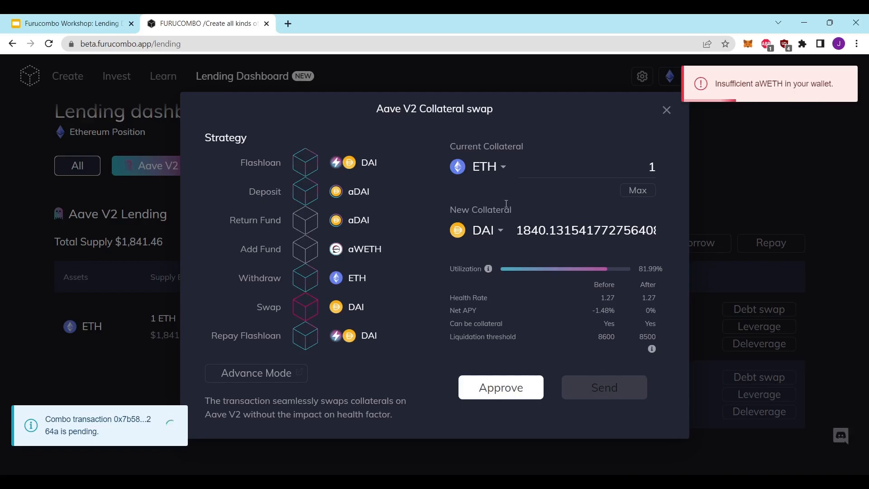
{"action": "left_click", "coordinate": [499, 169]}
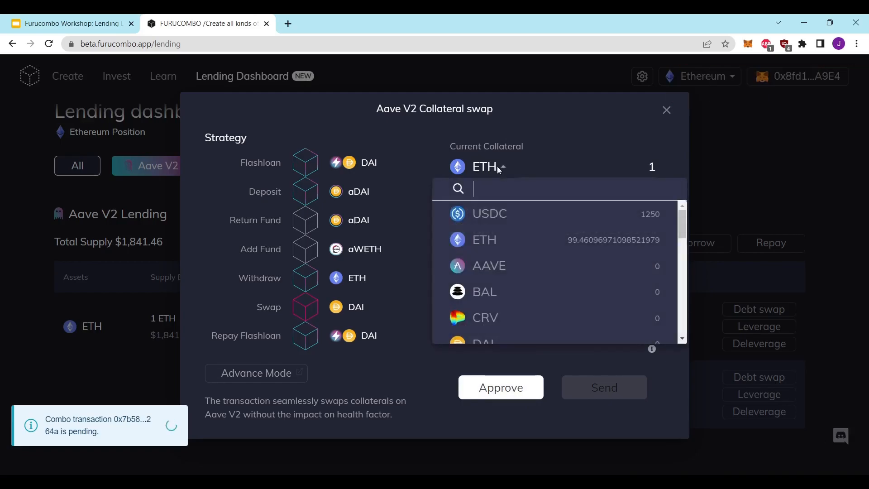
{"action": "left_click", "coordinate": [499, 168]}
{"action": "type", "text": "0.99"}
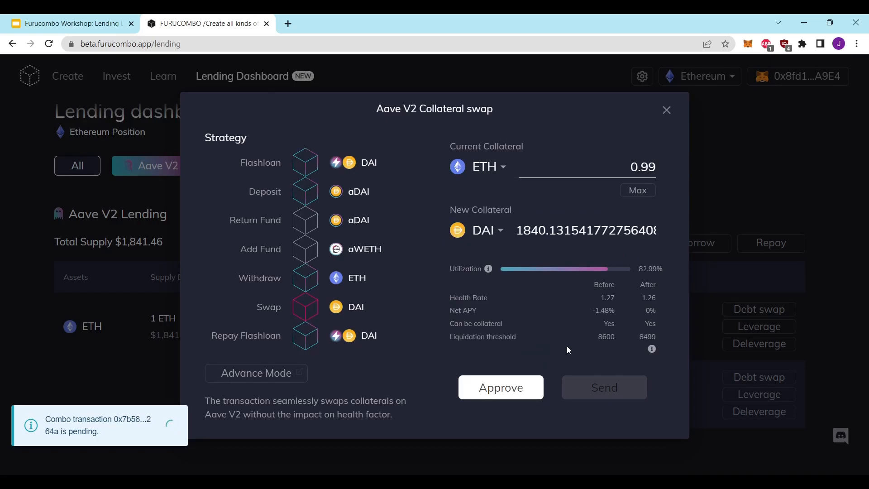
{"action": "left_click", "coordinate": [523, 390]}
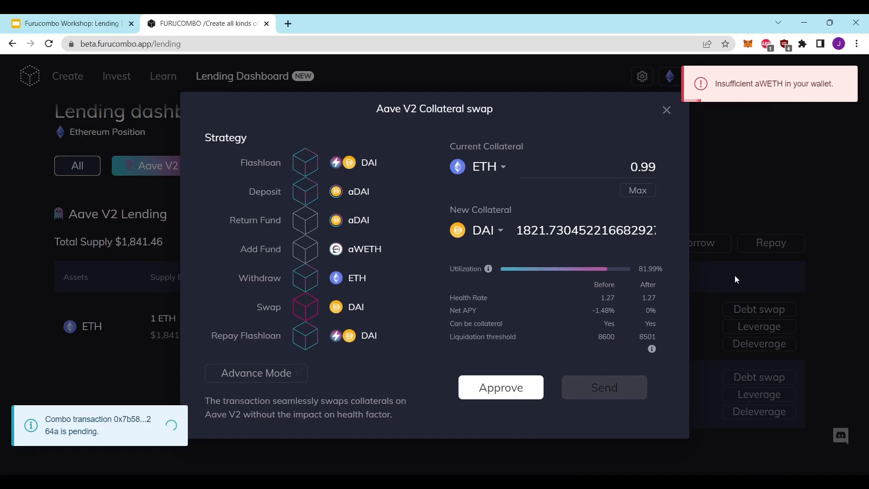
{"action": "left_click", "coordinate": [748, 281]}
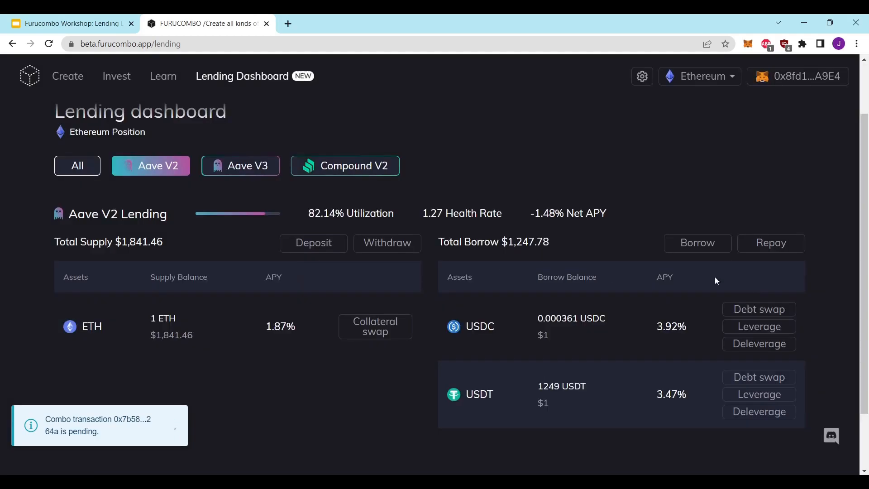
Reopen the ETH collateral swap, retry its approval with 1 ETH and close it again
{"action": "left_click", "coordinate": [394, 337]}
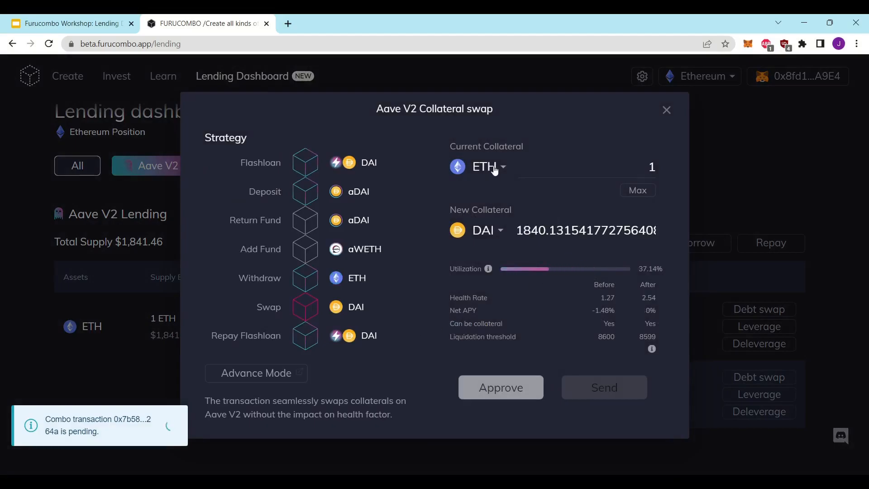
{"action": "left_click", "coordinate": [516, 392]}
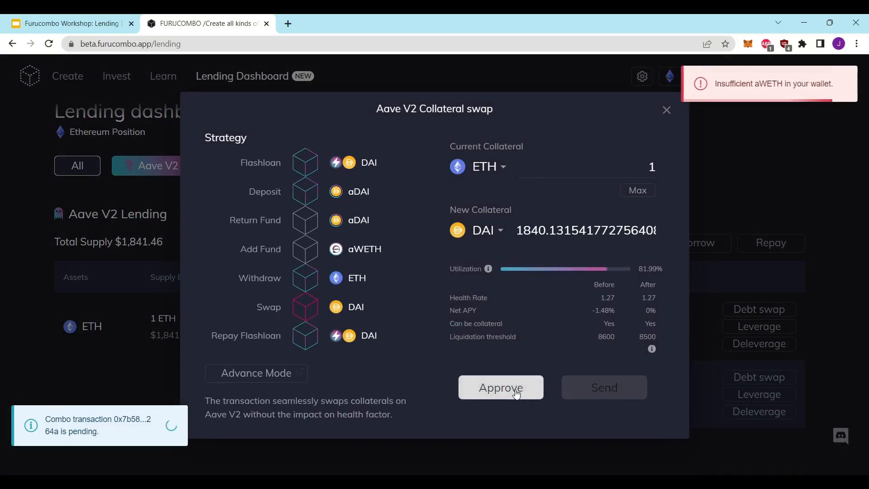
{"action": "left_click", "coordinate": [753, 289]}
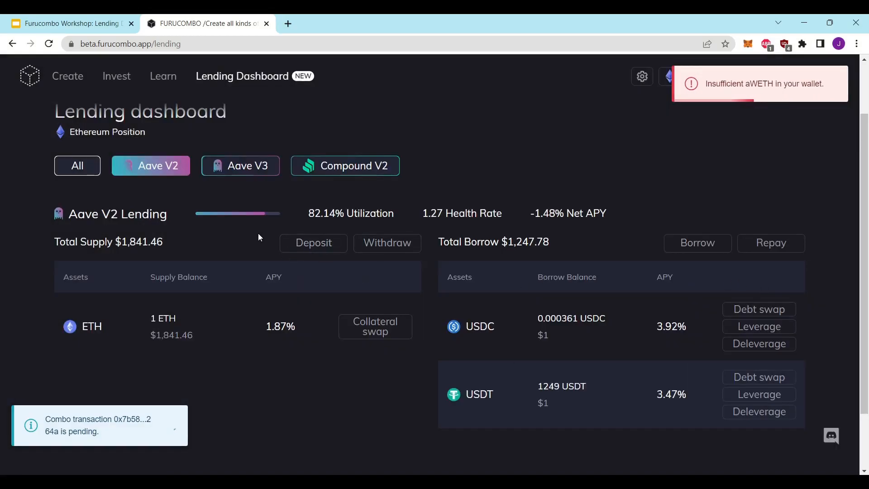
Deposit another 0.25 ETH into Aave V2 and confirm the transaction in MetaMask
{"action": "left_click", "coordinate": [322, 245]}
{"action": "left_click", "coordinate": [504, 173]}
{"action": "left_click", "coordinate": [501, 221]}
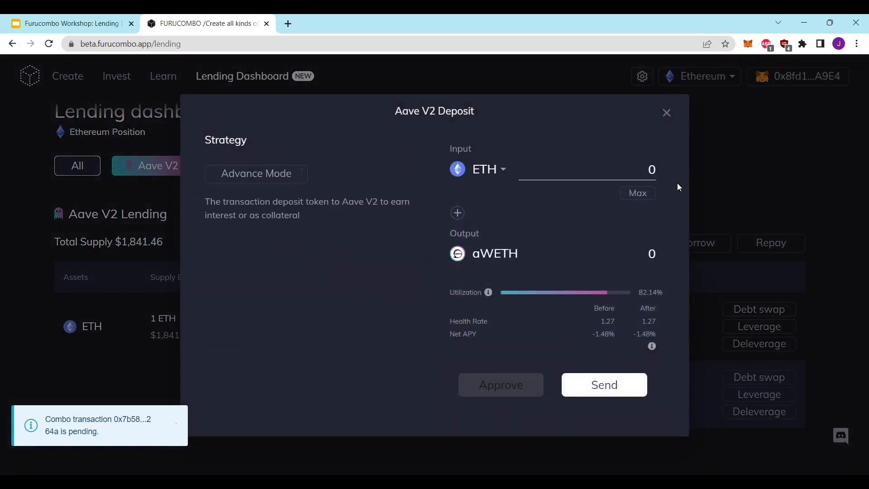
{"action": "type", "text": "0.25"}
{"action": "left_click", "coordinate": [589, 382]}
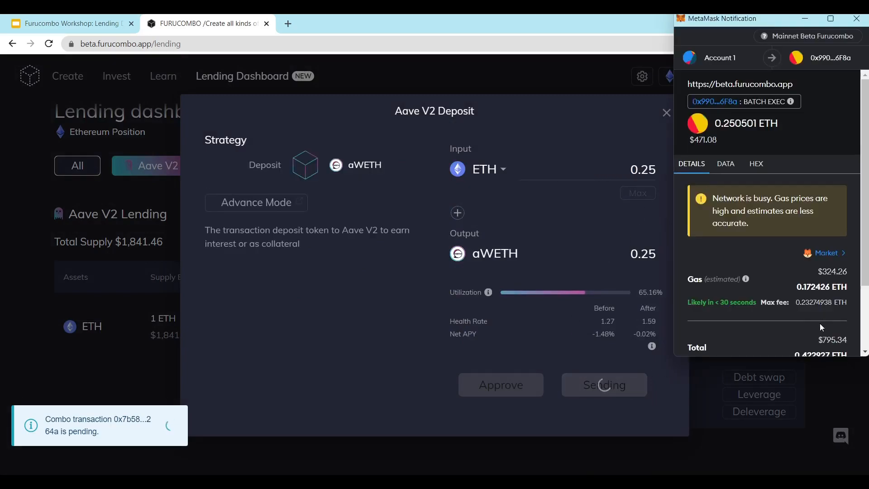
{"action": "left_click", "coordinate": [823, 338]}
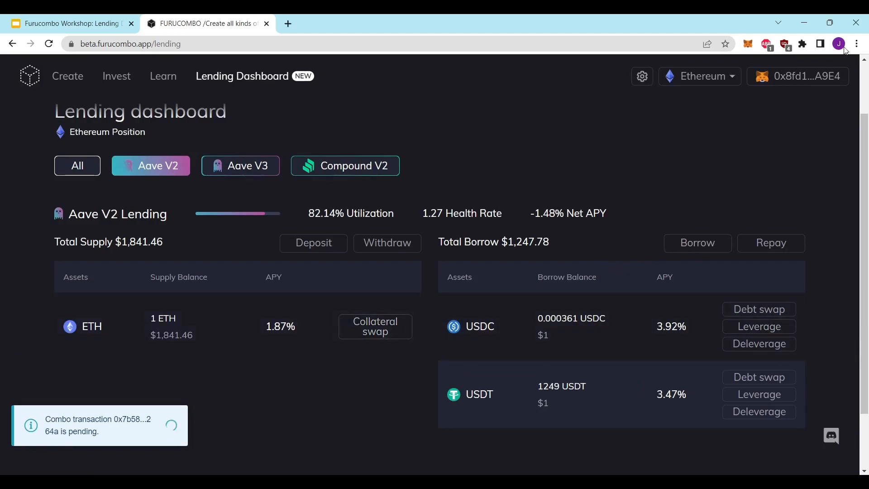
{"action": "left_click", "coordinate": [744, 48]}
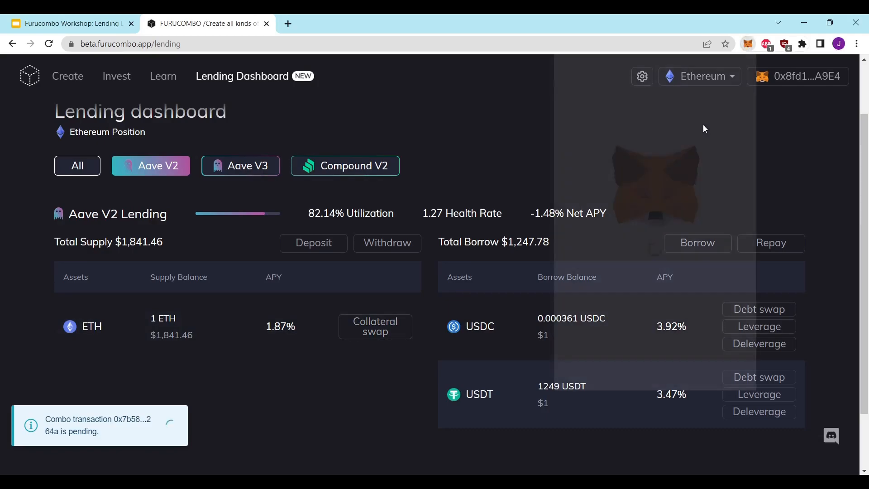
{"action": "left_click", "coordinate": [462, 137]}
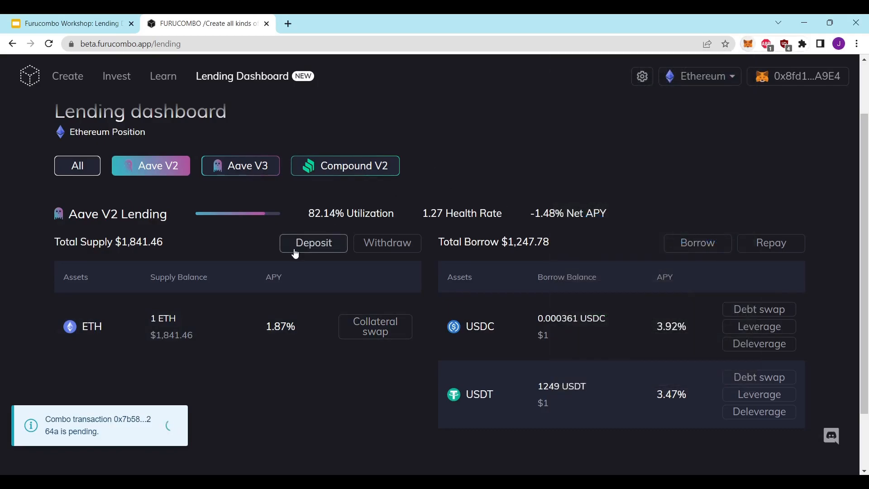
Approve a collateral swap of 1 ETH to DAI, using the full 1.250000390715413009 aWETH balance as the spending cap in MetaMask
{"action": "left_click", "coordinate": [394, 330]}
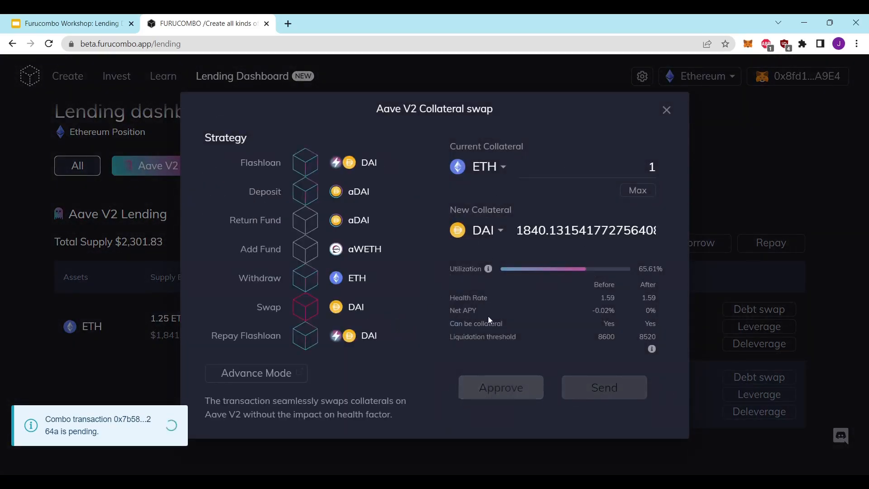
{"action": "left_click", "coordinate": [508, 393]}
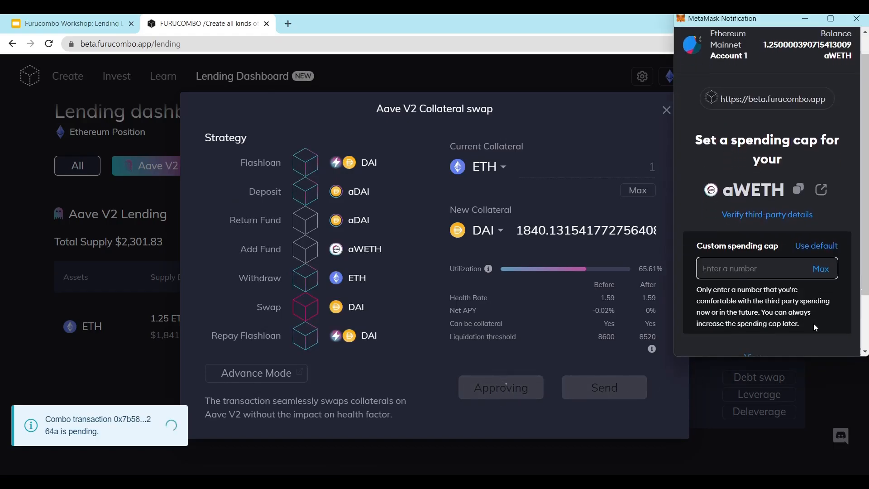
{"action": "scroll", "coordinate": [813, 316], "scroll_direction": "down", "scroll_amount": 2}
{"action": "left_click", "coordinate": [821, 198]}
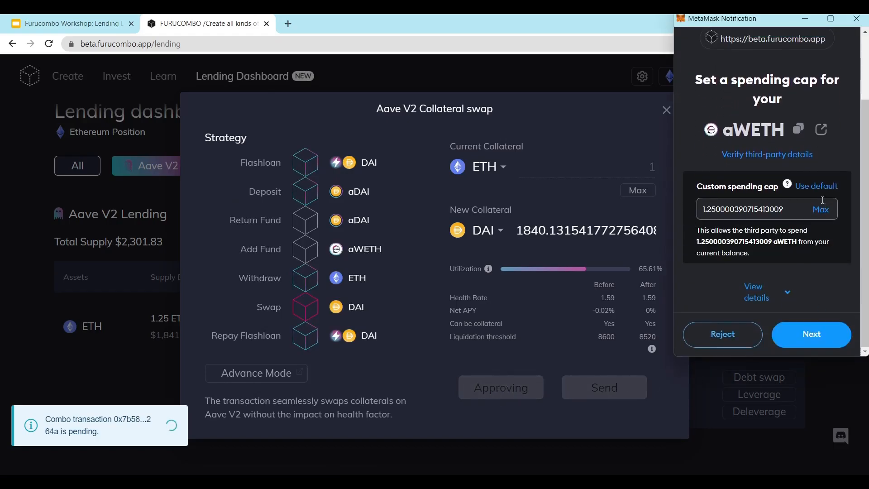
{"action": "left_click", "coordinate": [810, 337]}
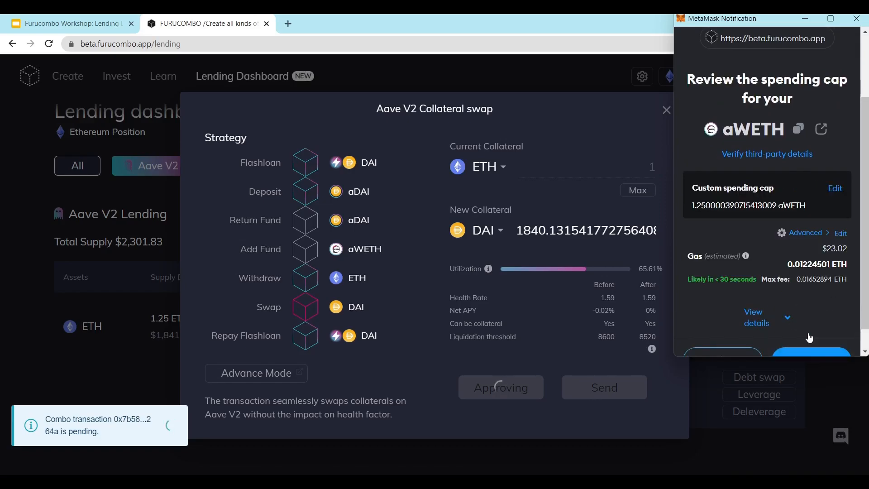
{"action": "scroll", "coordinate": [814, 300], "scroll_direction": "down", "scroll_amount": 1}
{"action": "left_click", "coordinate": [810, 334]}
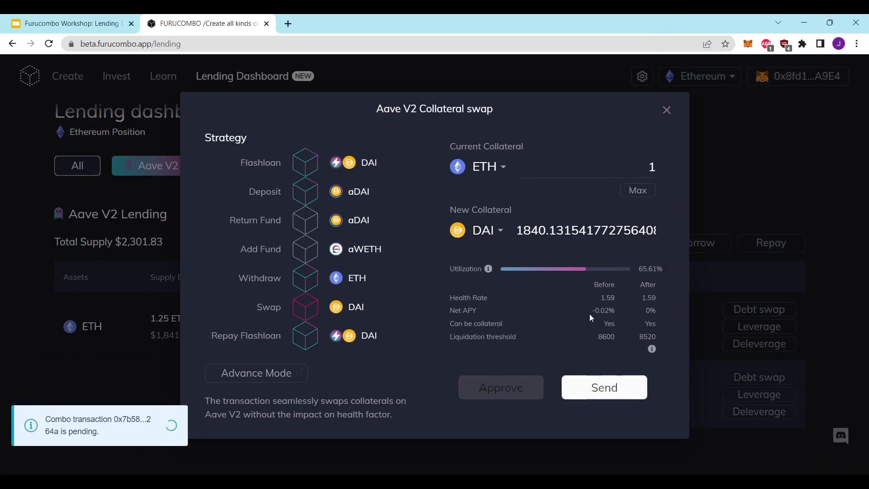
Send the approved 1 ETH-to-DAI collateral swap and confirm its transaction in MetaMask
{"action": "left_click", "coordinate": [603, 391]}
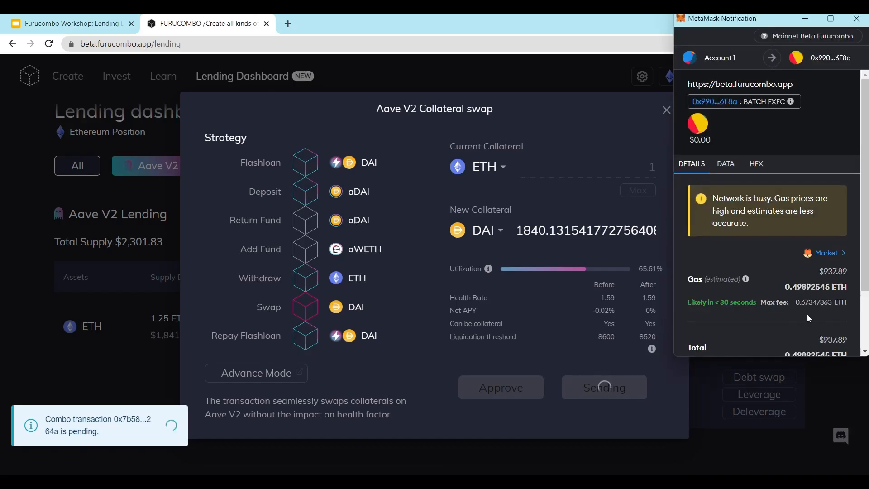
{"action": "scroll", "coordinate": [807, 314], "scroll_direction": "down", "scroll_amount": 3}
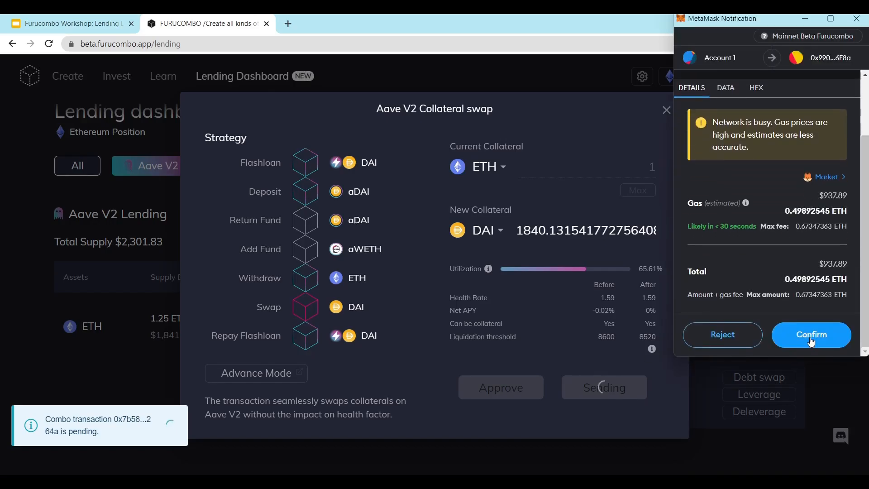
{"action": "left_click", "coordinate": [810, 337]}
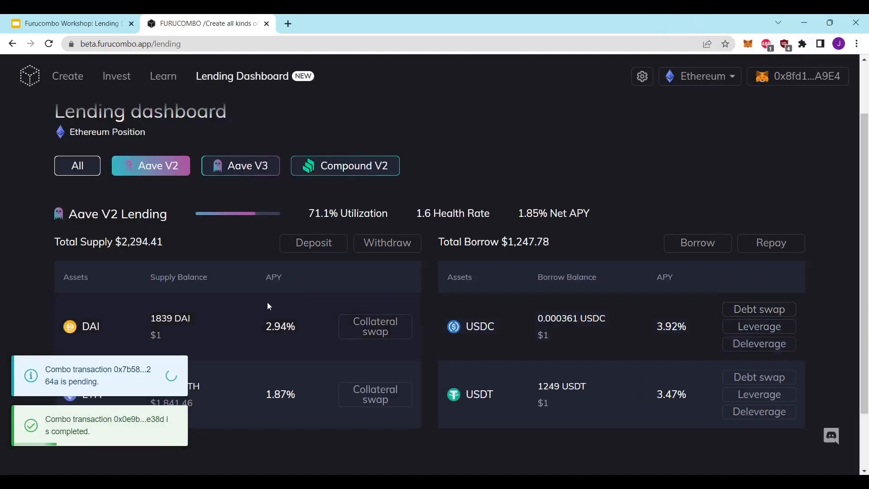
Examine the remaining ETH supply balance and the DAI supply APY after the collateral swap
{"action": "scroll", "coordinate": [268, 302], "scroll_direction": "down", "scroll_amount": 1}
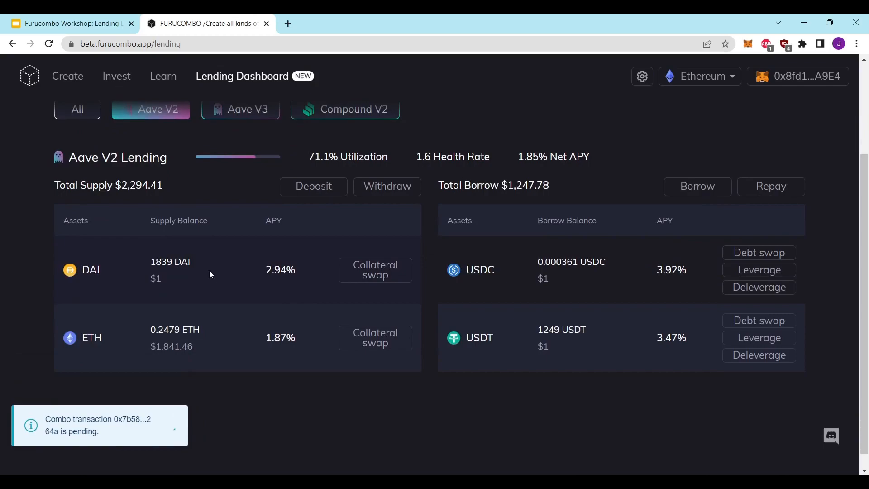
{"action": "left_click_drag", "start_coordinate": [151, 330], "coordinate": [205, 337]}
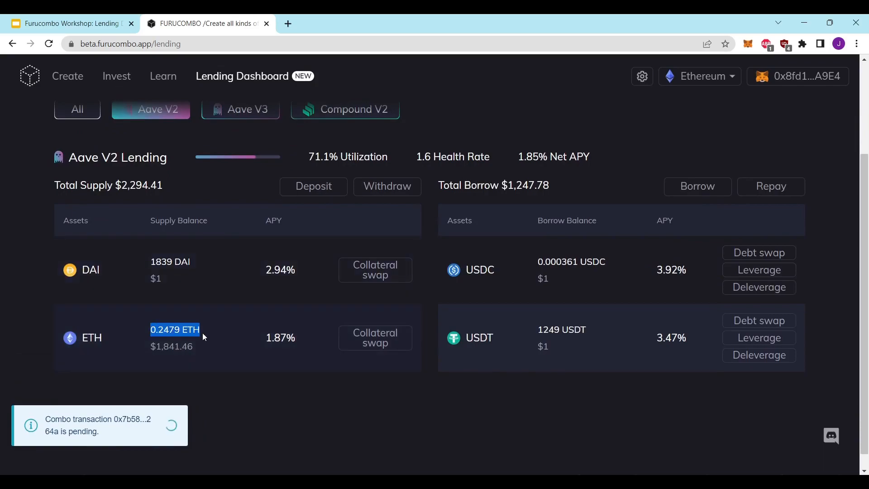
{"action": "left_click", "coordinate": [195, 333]}
{"action": "left_click_drag", "start_coordinate": [151, 332], "coordinate": [196, 330]}
{"action": "left_click", "coordinate": [193, 329]}
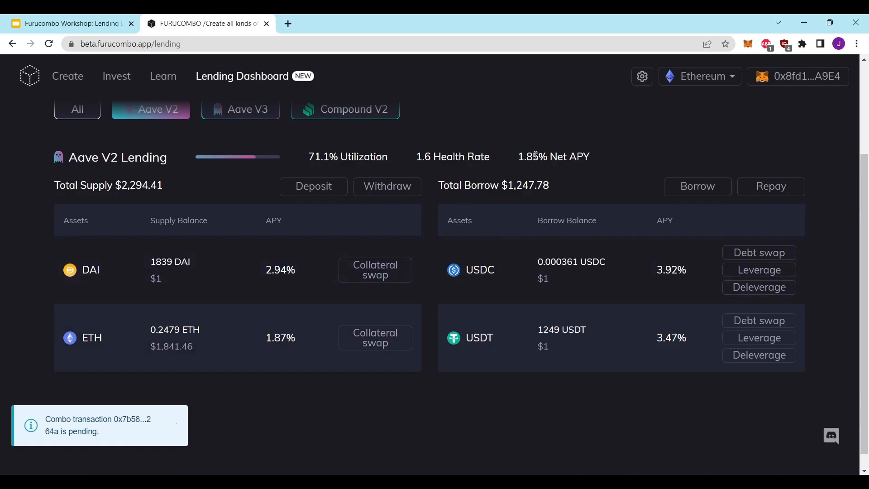
{"action": "left_click_drag", "start_coordinate": [266, 270], "coordinate": [289, 268]}
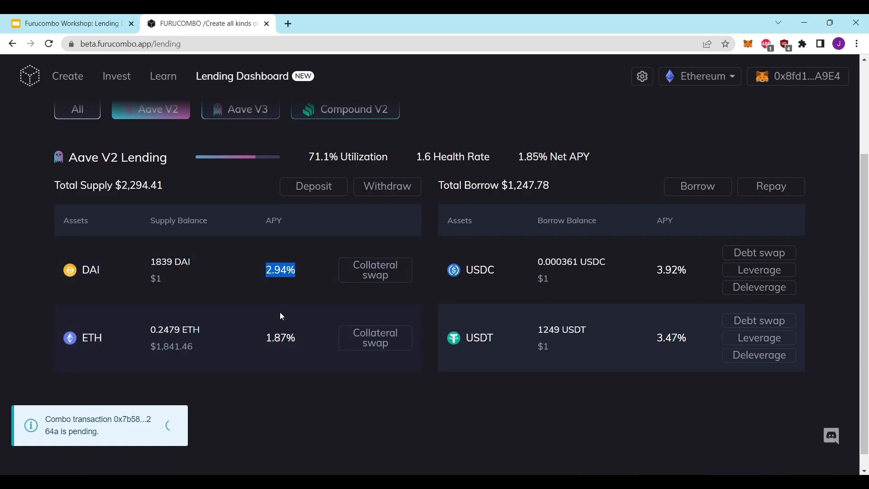
Open the Aave V2 swap-and-repay form and look through the available repay tokens
{"action": "left_click", "coordinate": [285, 405]}
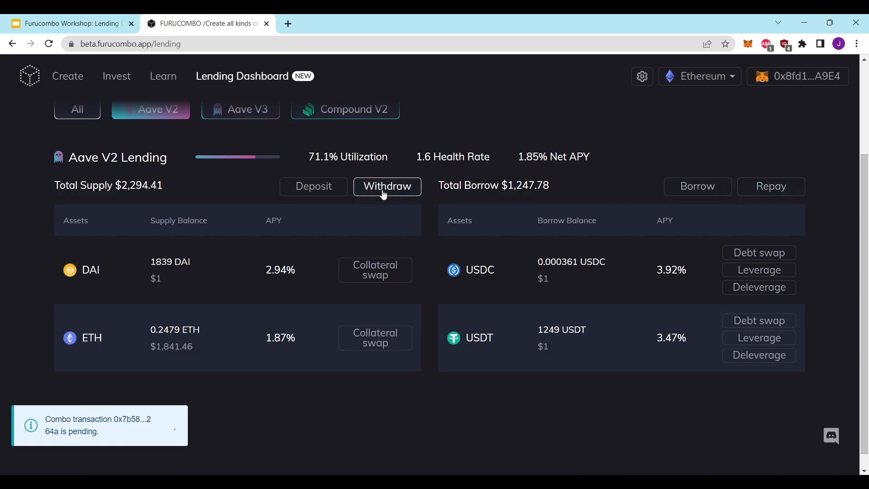
{"action": "left_click", "coordinate": [786, 190]}
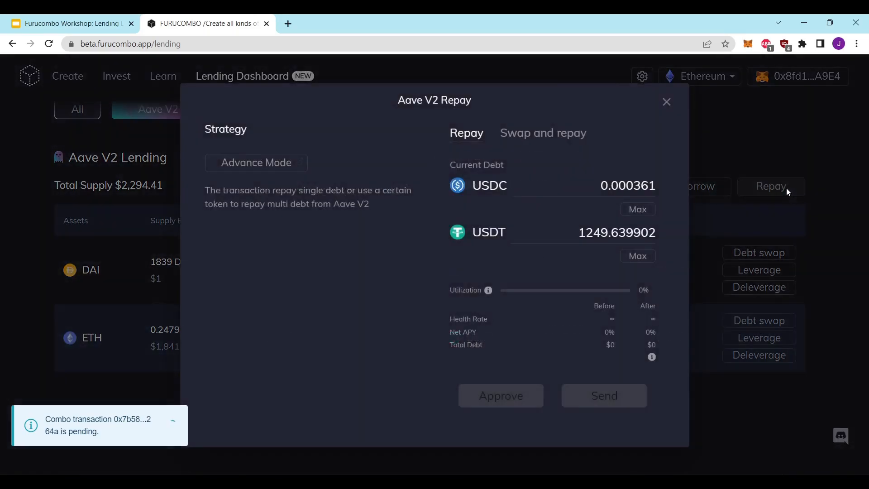
{"action": "left_click", "coordinate": [555, 136]}
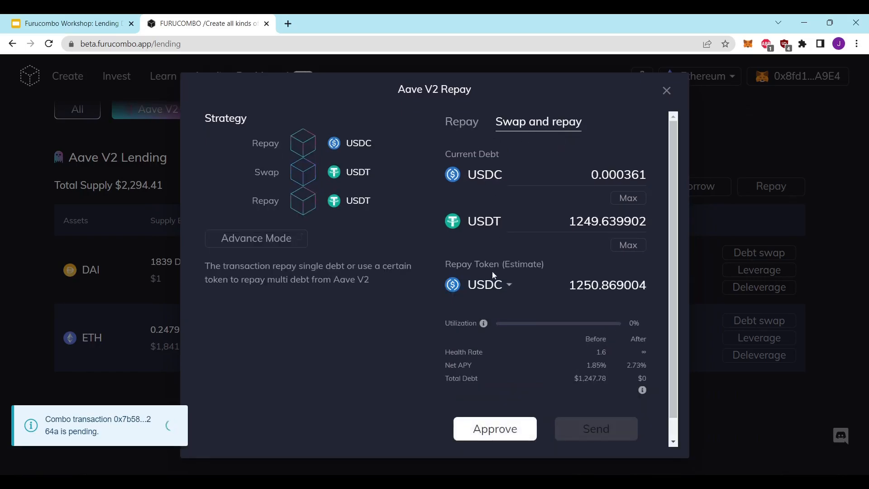
{"action": "left_click", "coordinate": [509, 284]}
{"action": "left_click", "coordinate": [377, 346]}
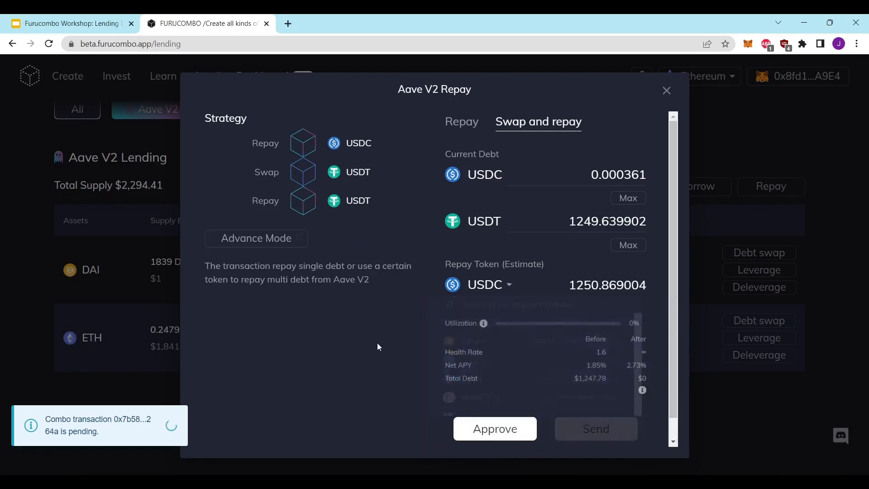
Preview a direct Aave V2 repayment of 0 USDC and 500 USDT, review the projected health rate and total debt, and dismiss the form
{"action": "left_click", "coordinate": [467, 121]}
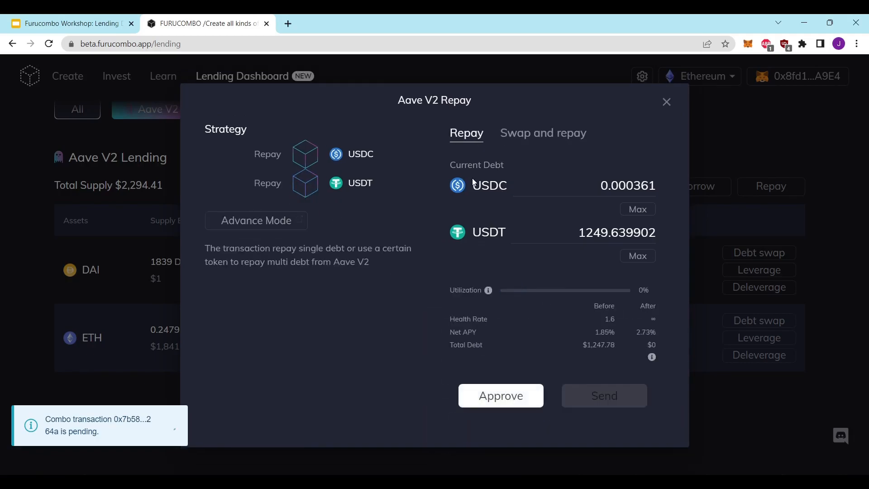
{"action": "double_click", "coordinate": [617, 185]}
{"action": "type", "text": "0"}
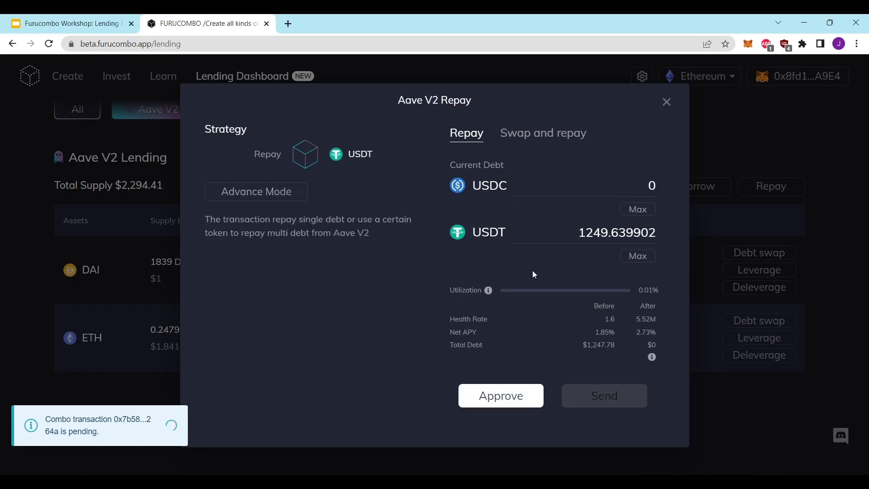
{"action": "double_click", "coordinate": [599, 232]}
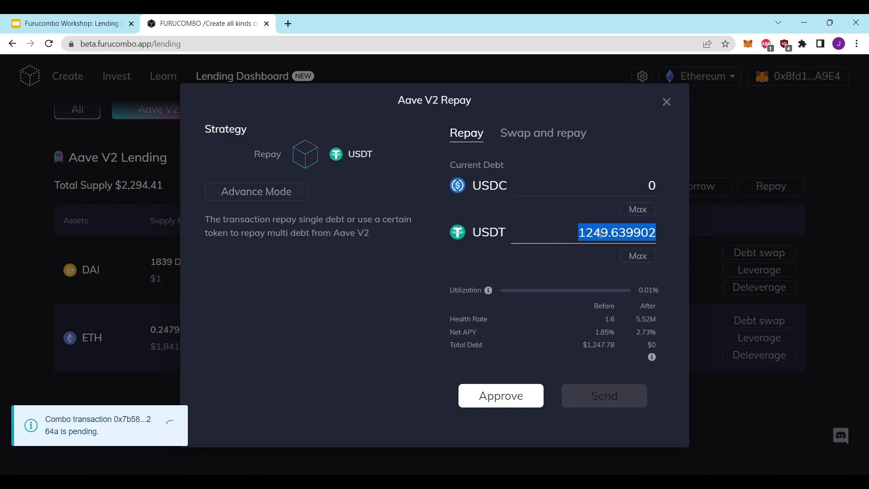
{"action": "type", "text": "500"}
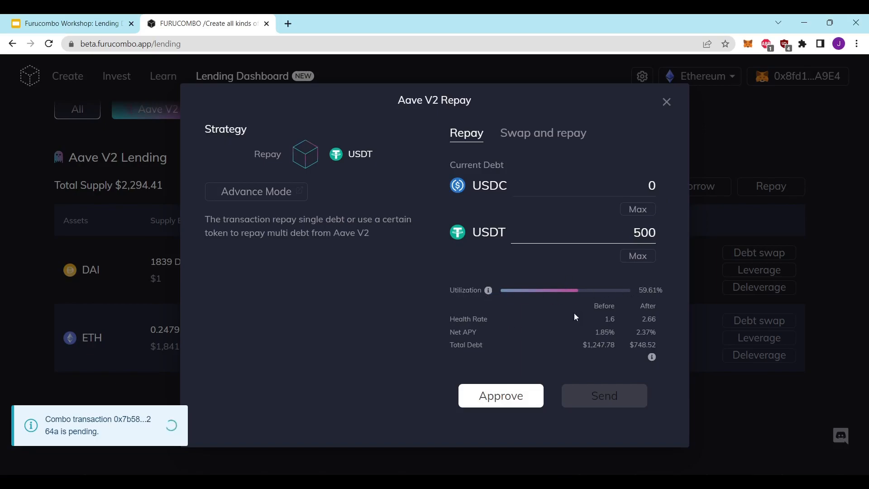
{"action": "left_click_drag", "start_coordinate": [630, 323], "coordinate": [664, 323]}
{"action": "left_click", "coordinate": [665, 323]}
{"action": "left_click_drag", "start_coordinate": [659, 347], "coordinate": [580, 347]}
{"action": "left_click", "coordinate": [557, 349]}
{"action": "left_click", "coordinate": [784, 244]}
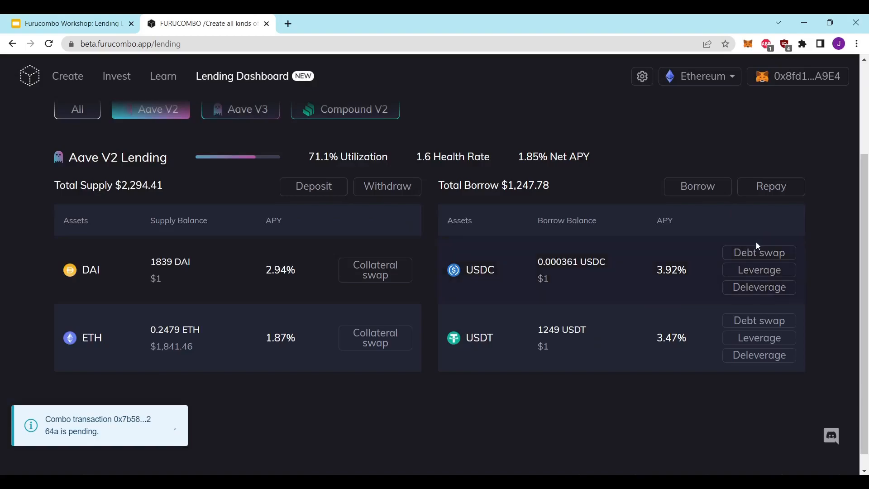
View the Aave V2 withdraw form for the aDAI and aWETH collateral and close it
{"action": "left_click", "coordinate": [401, 193]}
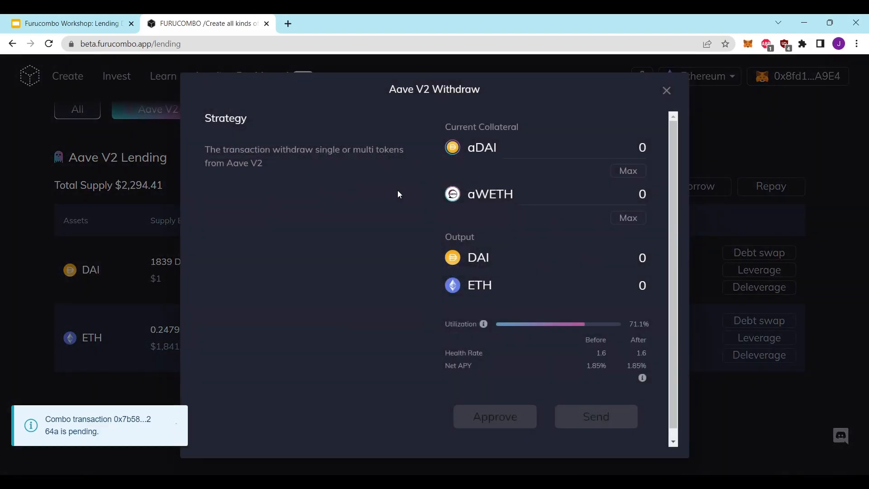
{"action": "left_click", "coordinate": [730, 327]}
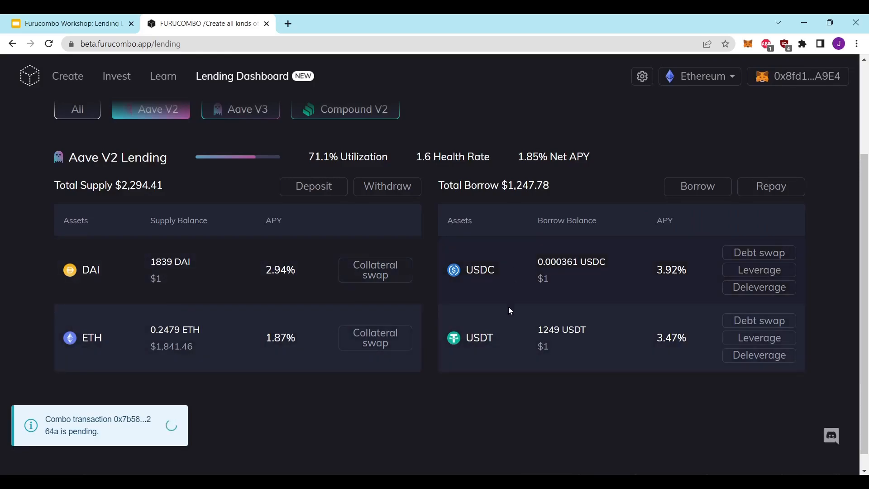
{"action": "left_click", "coordinate": [409, 186]}
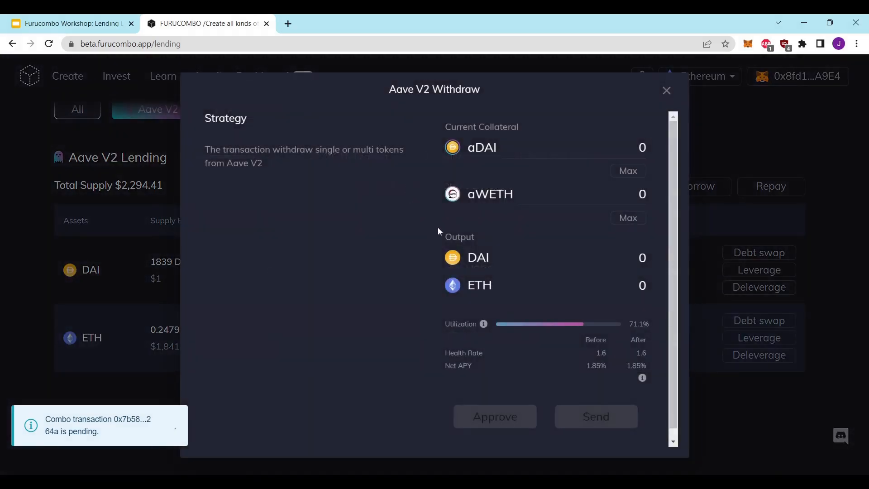
{"action": "left_click", "coordinate": [700, 192]}
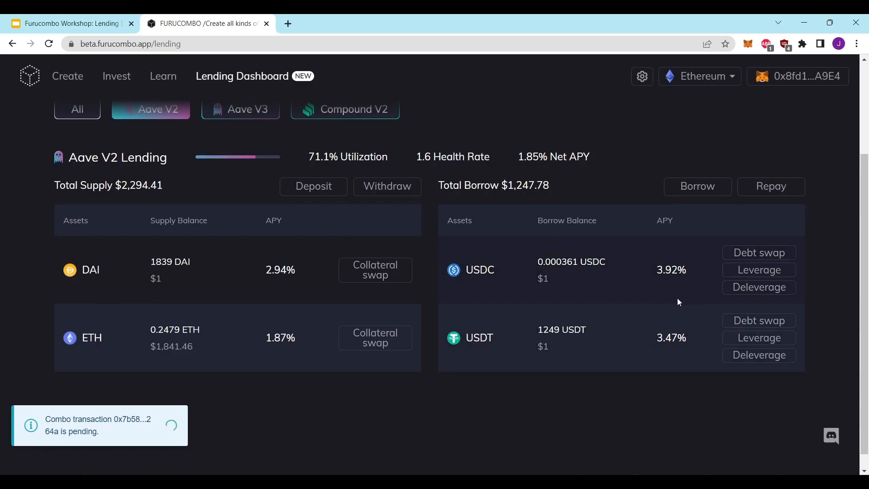
Read the deleverage description for the USDC debt, close the form, and compare the total supply with the total borrow
{"action": "left_click", "coordinate": [759, 287]}
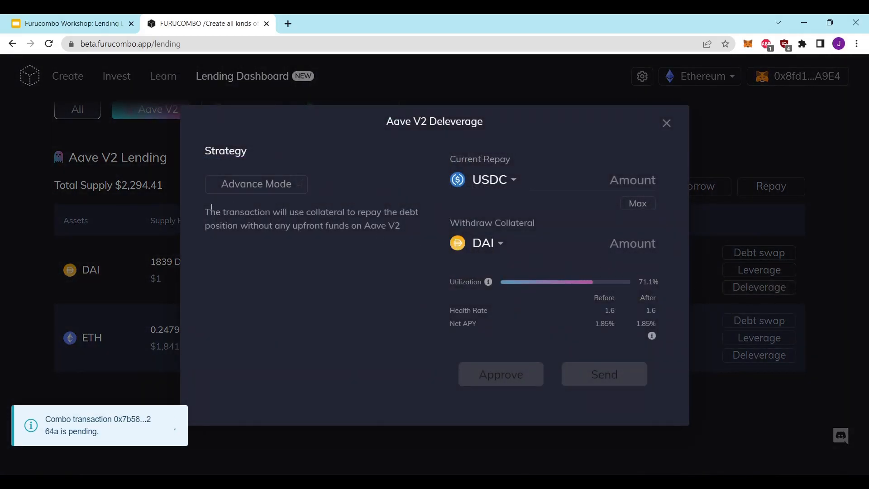
{"action": "left_click_drag", "start_coordinate": [204, 212], "coordinate": [400, 226]}
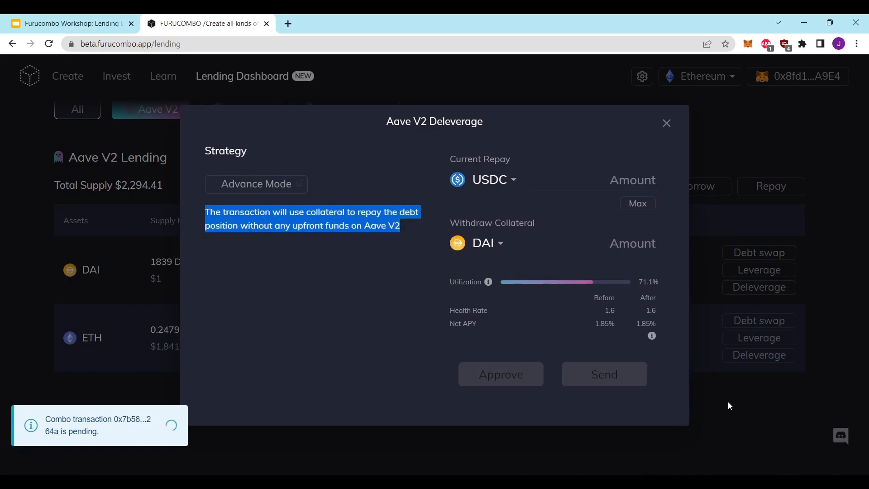
{"action": "left_click", "coordinate": [756, 417]}
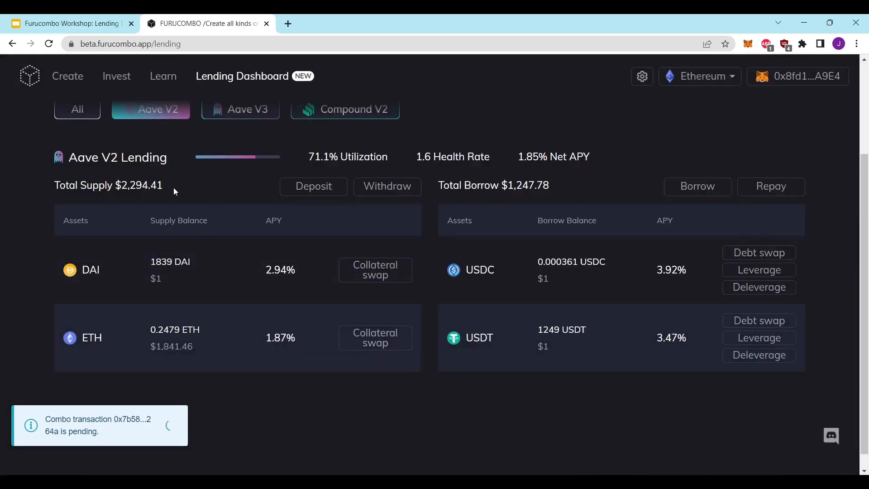
{"action": "left_click_drag", "start_coordinate": [164, 186], "coordinate": [115, 187]}
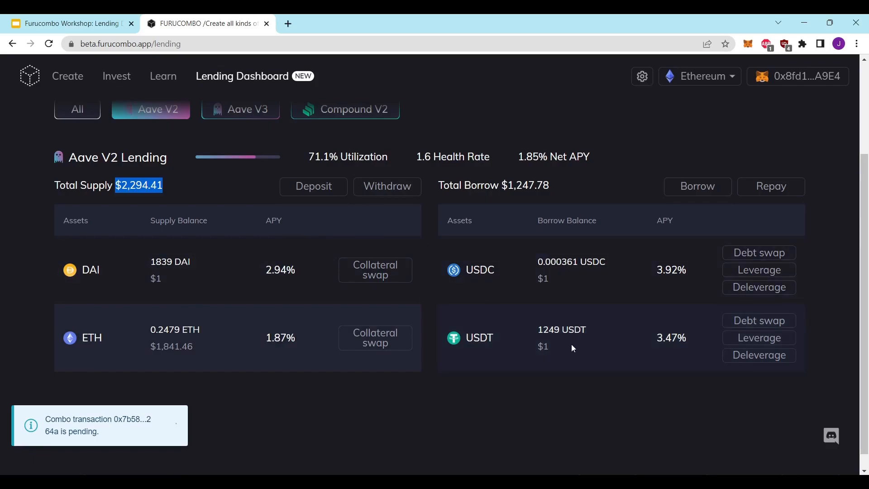
{"action": "left_click_drag", "start_coordinate": [442, 187], "coordinate": [548, 189]}
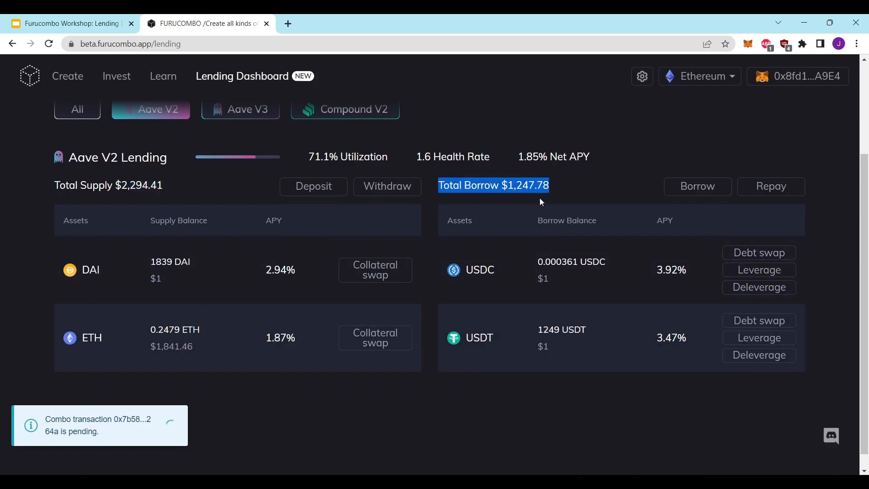
{"action": "mouse_move", "coordinate": [175, 186]}
{"action": "left_mouse_down"}
{"action": "mouse_move", "coordinate": [123, 185]}
{"action": "mouse_move", "coordinate": [184, 188]}
{"action": "left_mouse_up"}
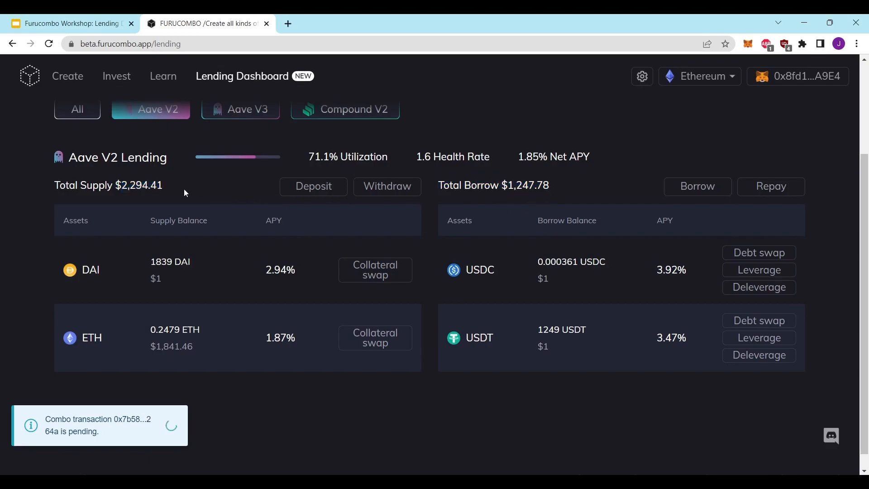
{"action": "left_click_drag", "start_coordinate": [113, 186], "coordinate": [167, 189]}
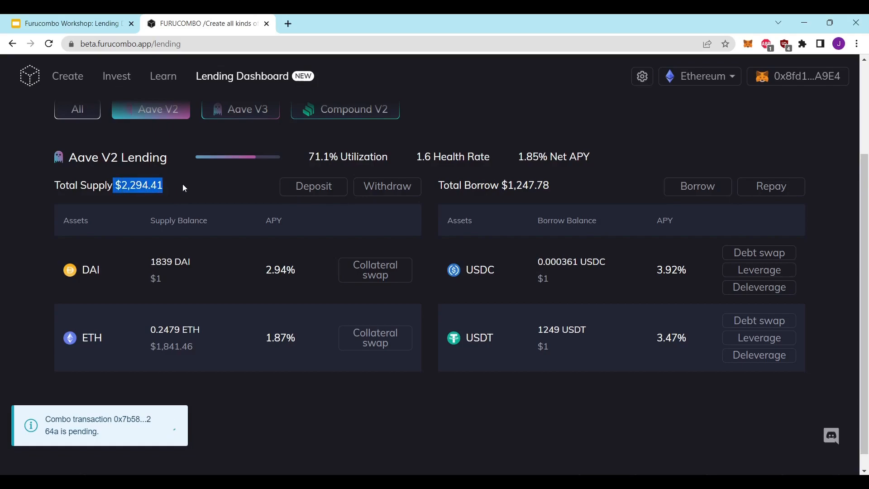
{"action": "left_click", "coordinate": [220, 199]}
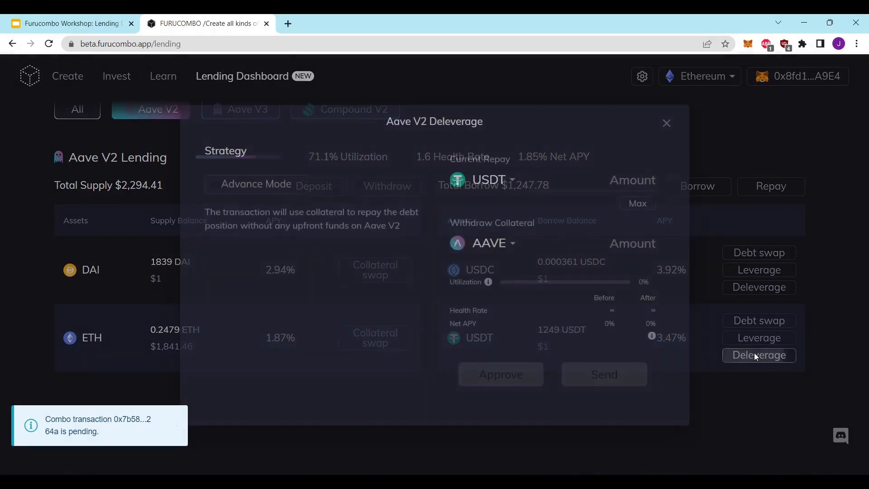
Open the deleverage form for the USDT debt and set the repayment to the maximum, 1249.639902 USDT
{"action": "left_click", "coordinate": [755, 354]}
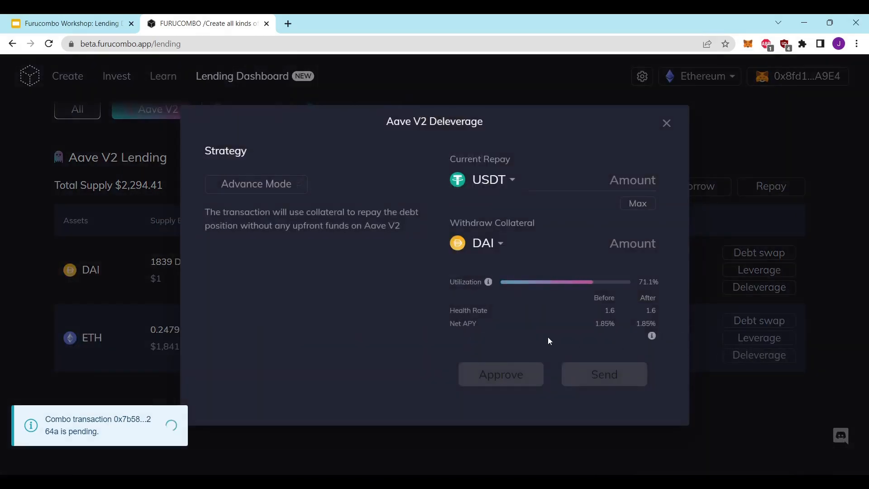
{"action": "left_click", "coordinate": [728, 432]}
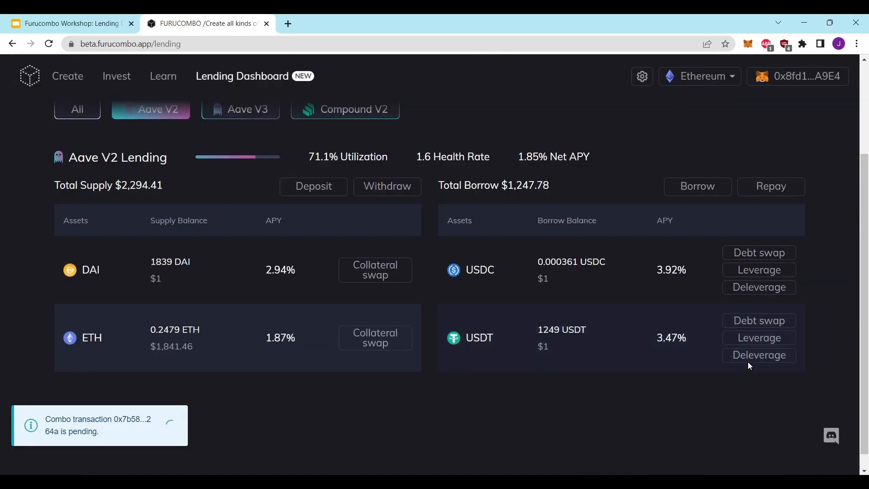
{"action": "left_click", "coordinate": [768, 356]}
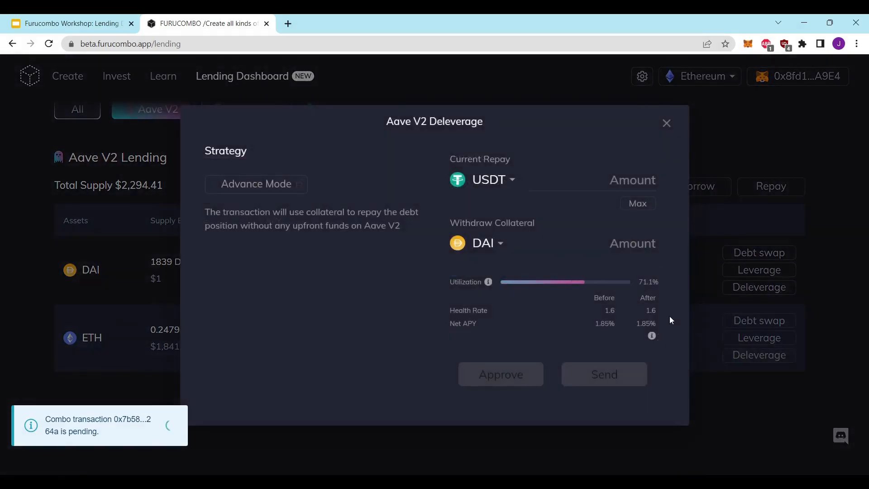
{"action": "left_click", "coordinate": [498, 182]}
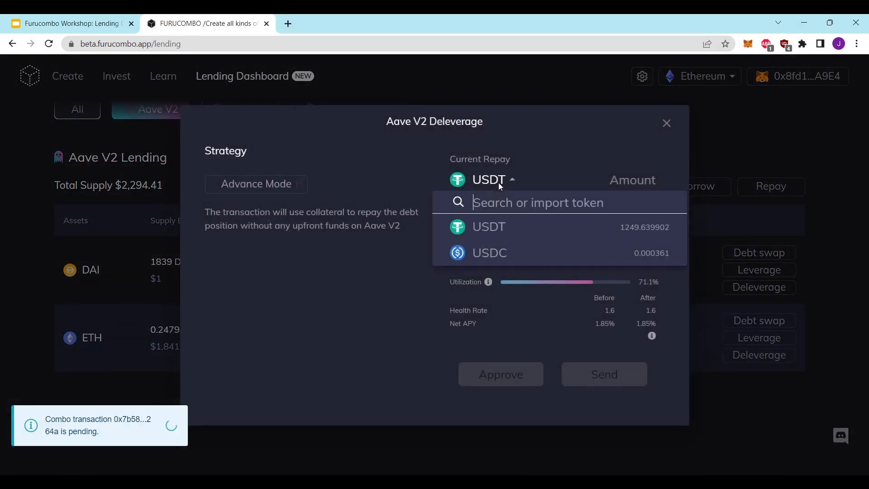
{"action": "left_click", "coordinate": [510, 231]}
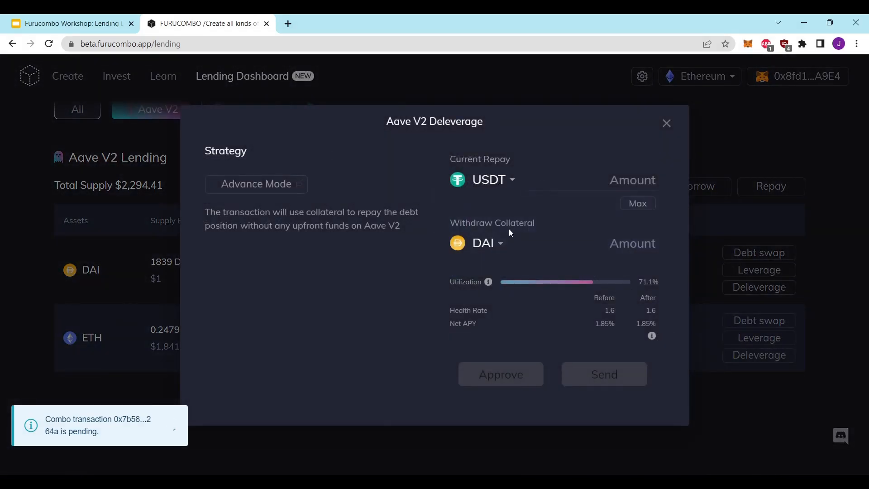
{"action": "left_click", "coordinate": [638, 211]}
{"action": "right_click", "coordinate": [625, 213]}
{"action": "left_click", "coordinate": [365, 317]}
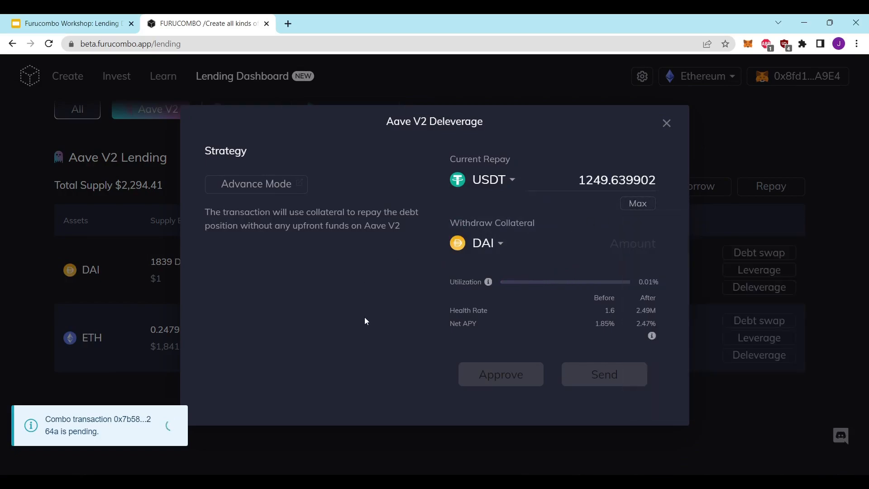
Choose DAI as the collateral to withdraw and review the deleverage's projected utilization, health rate and net APY
{"action": "left_click", "coordinate": [499, 245]}
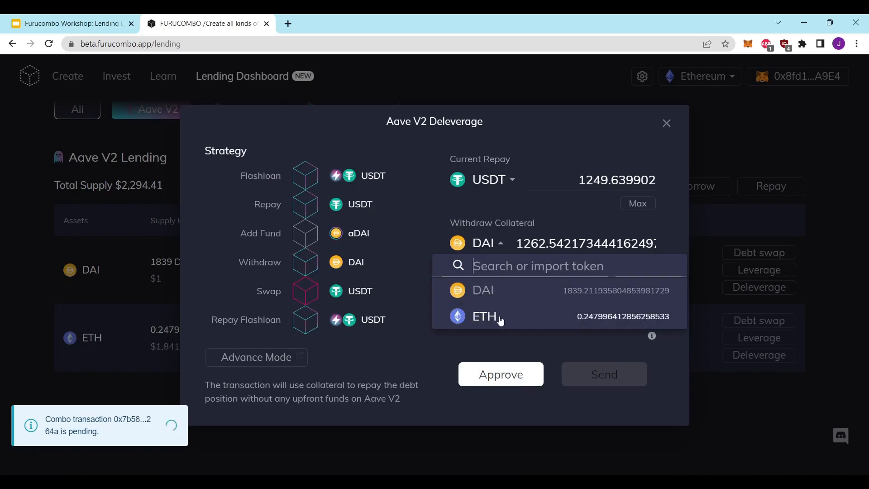
{"action": "left_click", "coordinate": [490, 295]}
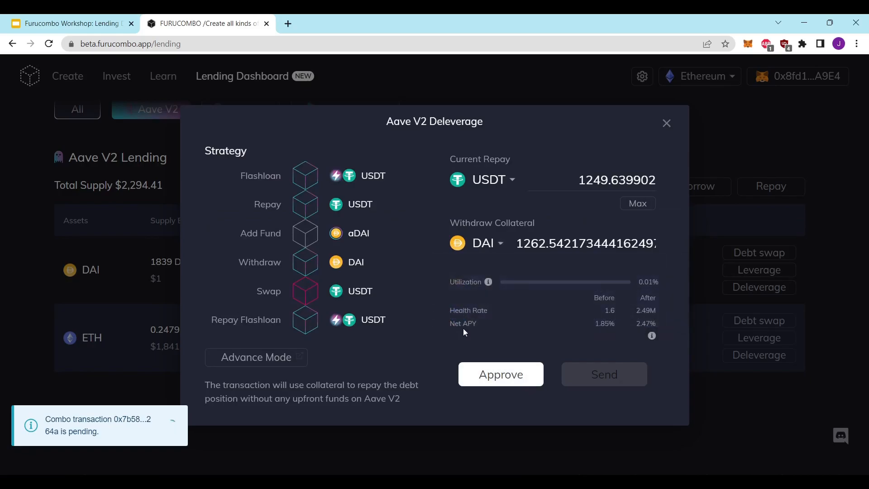
{"action": "left_click", "coordinate": [488, 246]}
{"action": "left_click", "coordinate": [495, 302]}
{"action": "left_click", "coordinate": [497, 245]}
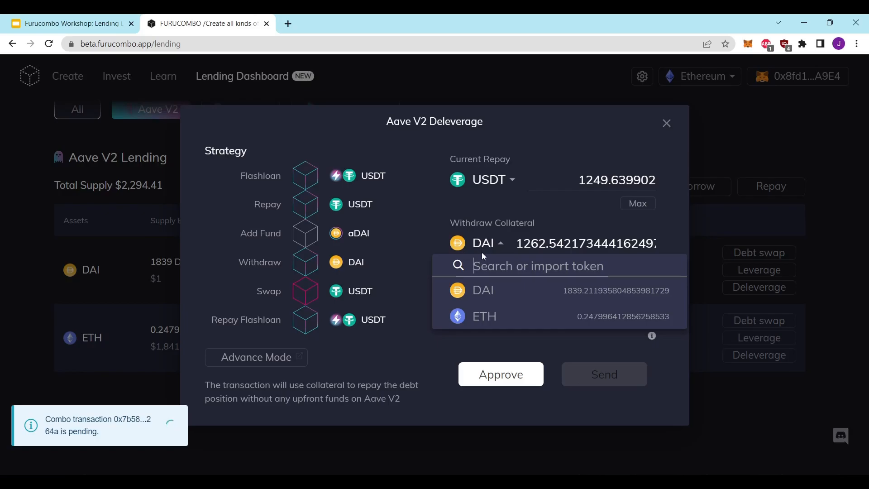
{"action": "left_click", "coordinate": [488, 247]}
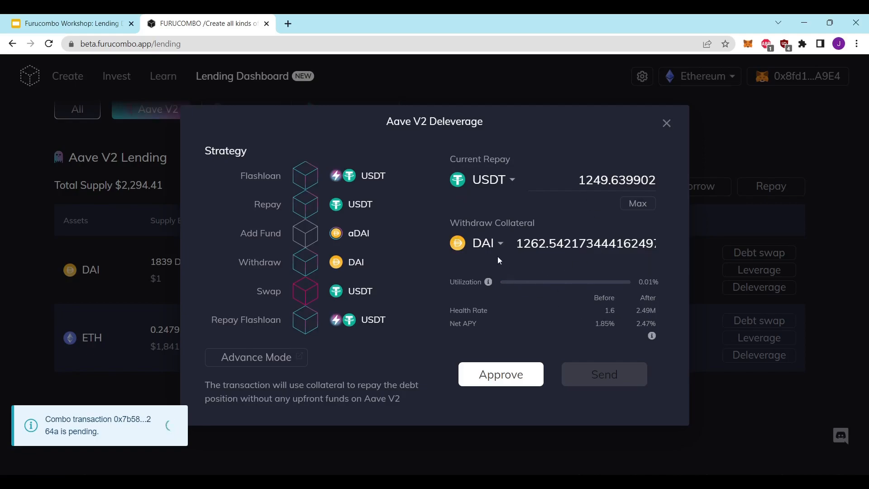
{"action": "left_click", "coordinate": [641, 280]}
{"action": "left_click_drag", "start_coordinate": [640, 282], "coordinate": [663, 286]}
{"action": "left_click", "coordinate": [664, 285]}
{"action": "mouse_move", "coordinate": [634, 322]}
{"action": "left_mouse_down"}
{"action": "mouse_move", "coordinate": [664, 324]}
{"action": "mouse_move", "coordinate": [656, 310]}
{"action": "left_mouse_up"}
{"action": "left_click", "coordinate": [667, 314]}
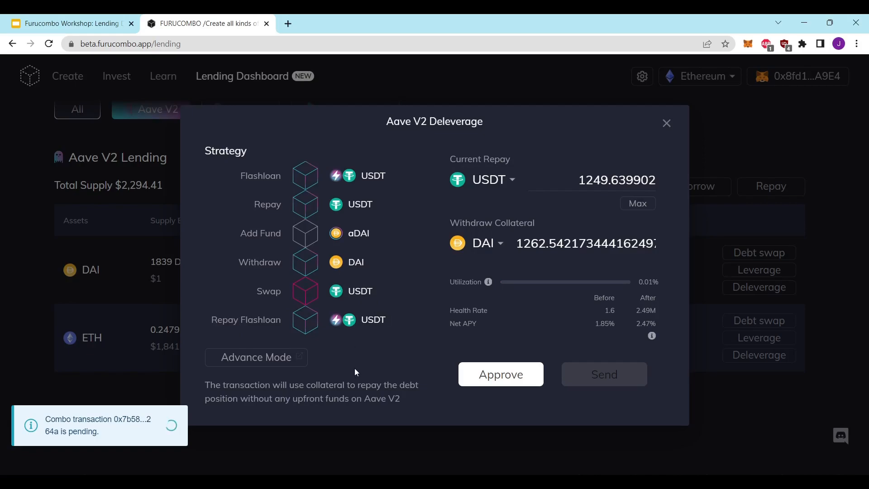
Approve the USDT deleverage in MetaMask with the maximum spending cap of 1839.211935804853981729 aDAI
{"action": "left_click", "coordinate": [511, 376]}
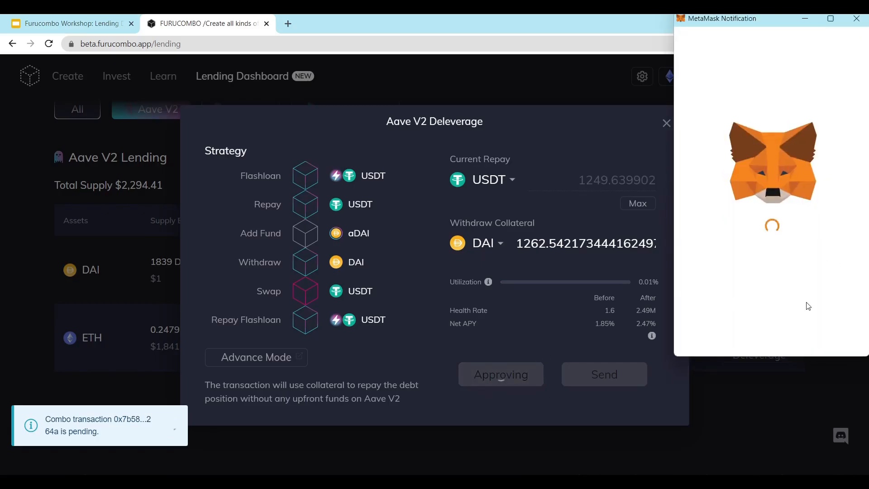
{"action": "left_click", "coordinate": [820, 293]}
{"action": "scroll", "coordinate": [822, 294], "scroll_direction": "down", "scroll_amount": 2}
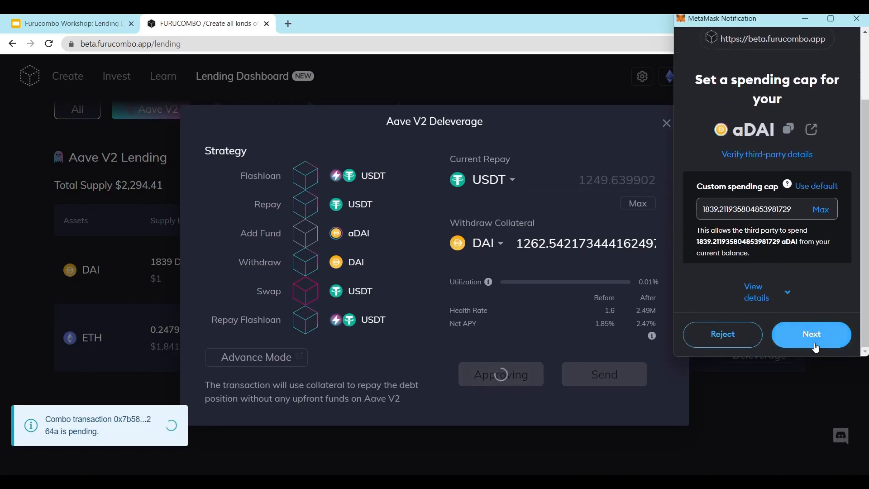
{"action": "left_click", "coordinate": [812, 335]}
{"action": "scroll", "coordinate": [827, 309], "scroll_direction": "down", "scroll_amount": 3}
{"action": "left_click", "coordinate": [815, 338]}
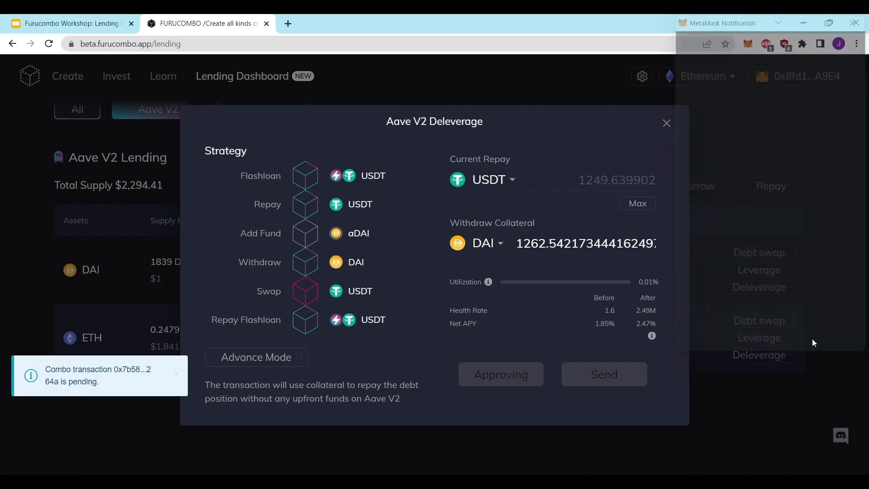
Try to send the USDT deleverage with the maximum repayment, and reduce the repayment amount to 1245 USDT
{"action": "left_click", "coordinate": [612, 383]}
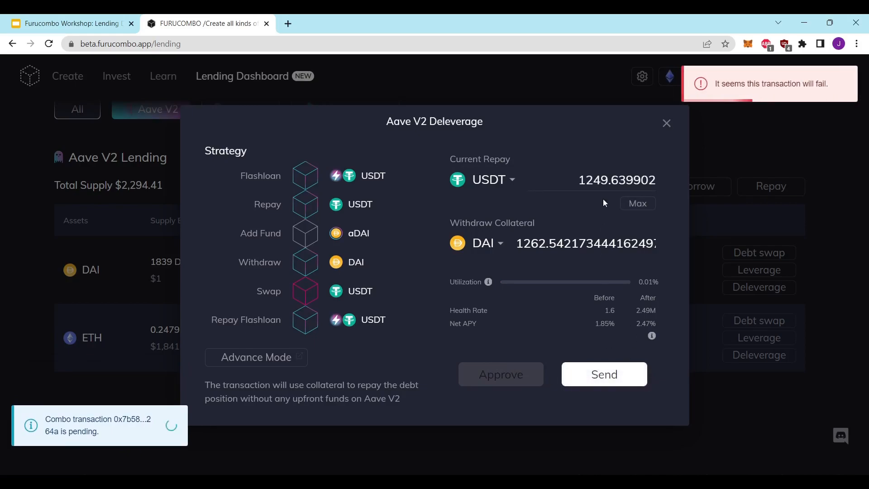
{"action": "left_click", "coordinate": [603, 180]}
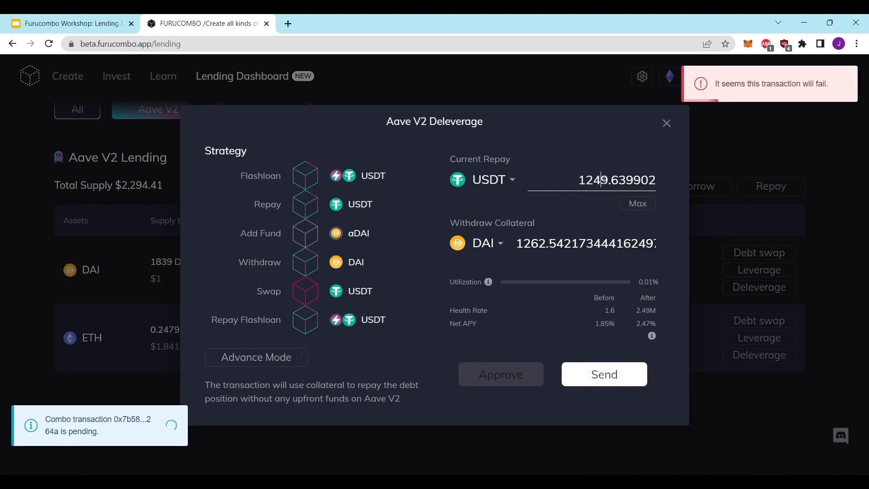
{"action": "left_click", "coordinate": [654, 180]}
{"action": "key", "text": "BackSpace"}
{"action": "key", "text": "BackSpace"}
{"action": "key", "text": "BackSpace"}
{"action": "key", "text": "BackSpace"}
{"action": "key", "text": "BackSpace"}
{"action": "key", "text": "BackSpace"}
{"action": "key", "text": "BackSpace"}
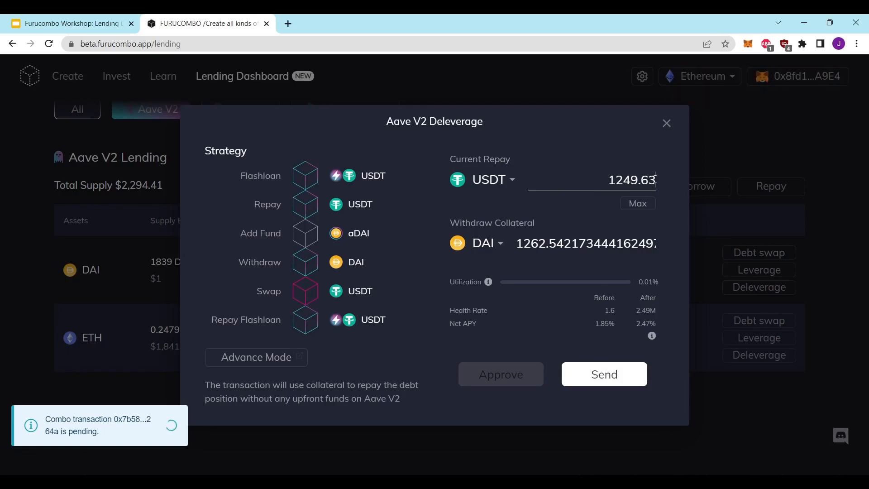
{"action": "key", "text": "BackSpace"}
{"action": "type", "text": "5"}
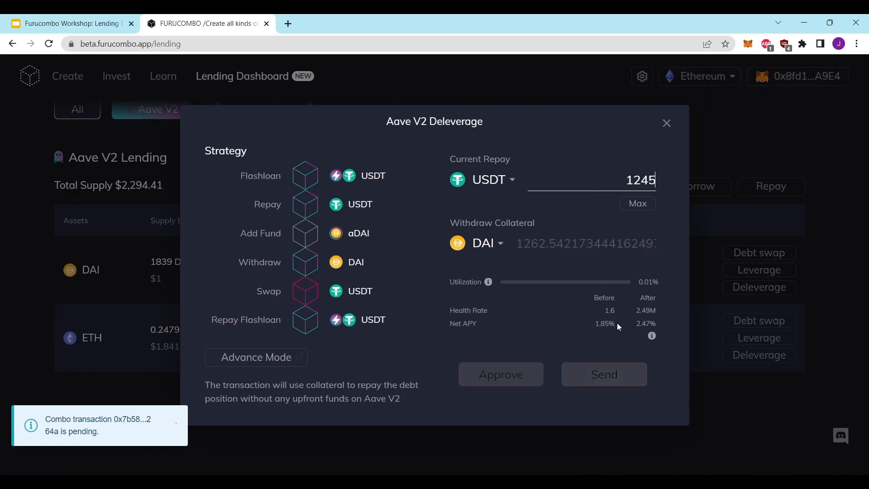
Send the 1245 USDT deleverage, confirming the transaction in MetaMask, and close the form
{"action": "left_click", "coordinate": [611, 379]}
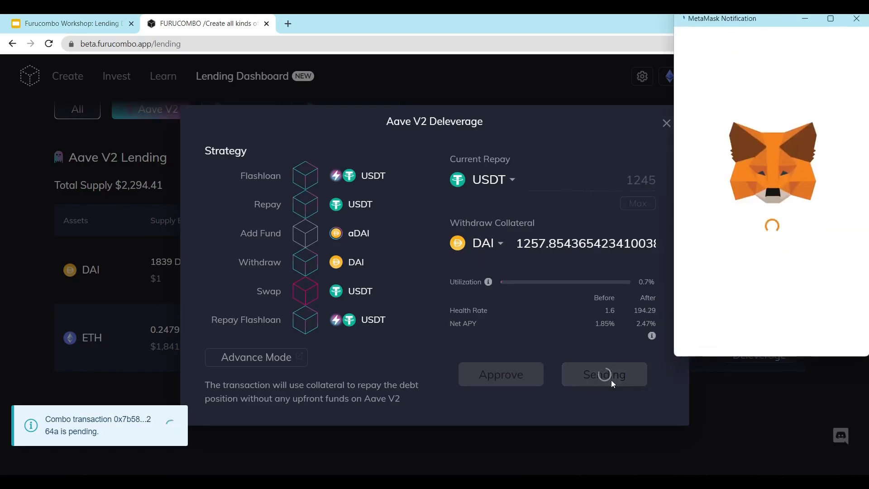
{"action": "scroll", "coordinate": [827, 317], "scroll_direction": "down", "scroll_amount": 3}
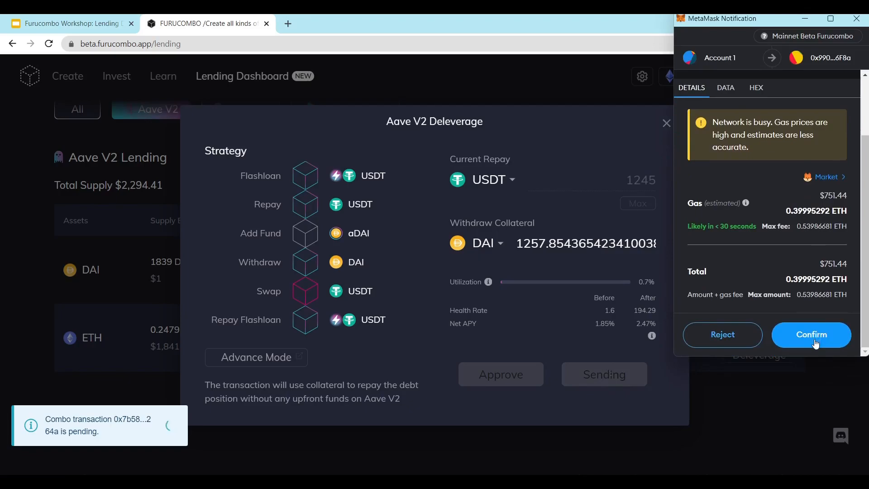
{"action": "left_click", "coordinate": [814, 335]}
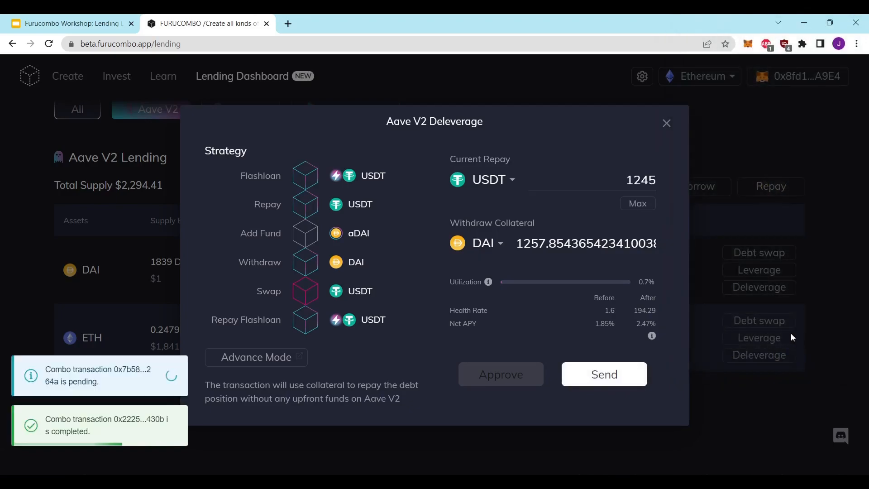
{"action": "left_click", "coordinate": [792, 333]}
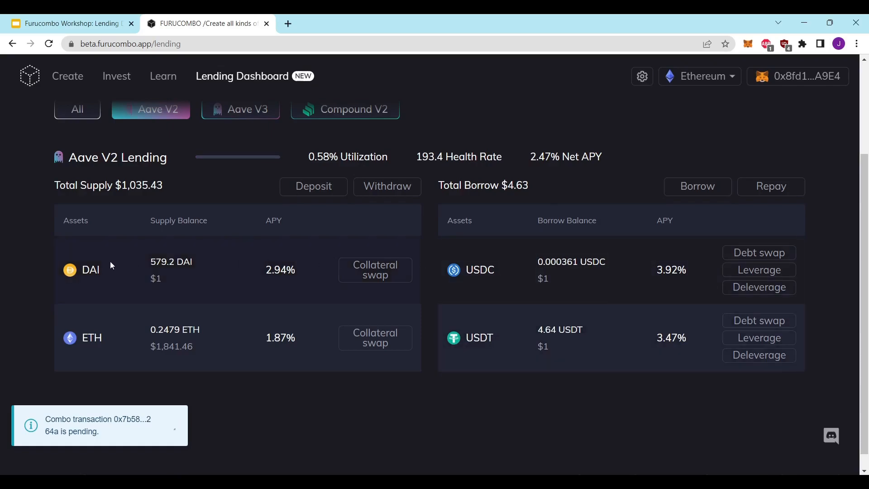
Open the Aave V2 withdrawal form and set the aDAI amount to the maximum, 578.06331340603763667
{"action": "mouse_move", "coordinate": [198, 262]}
{"action": "left_mouse_down"}
{"action": "mouse_move", "coordinate": [150, 262]}
{"action": "mouse_move", "coordinate": [192, 261]}
{"action": "left_mouse_up"}
{"action": "left_click", "coordinate": [192, 260]}
{"action": "left_click", "coordinate": [396, 189]}
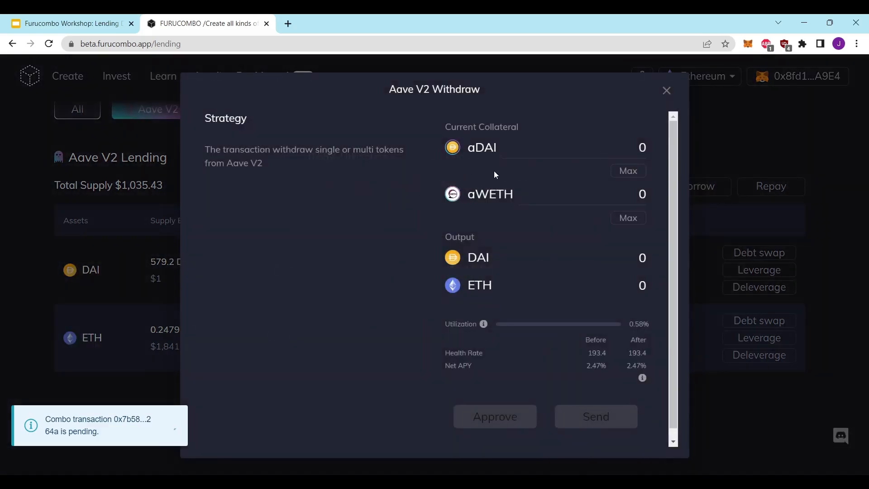
{"action": "left_click", "coordinate": [627, 171]}
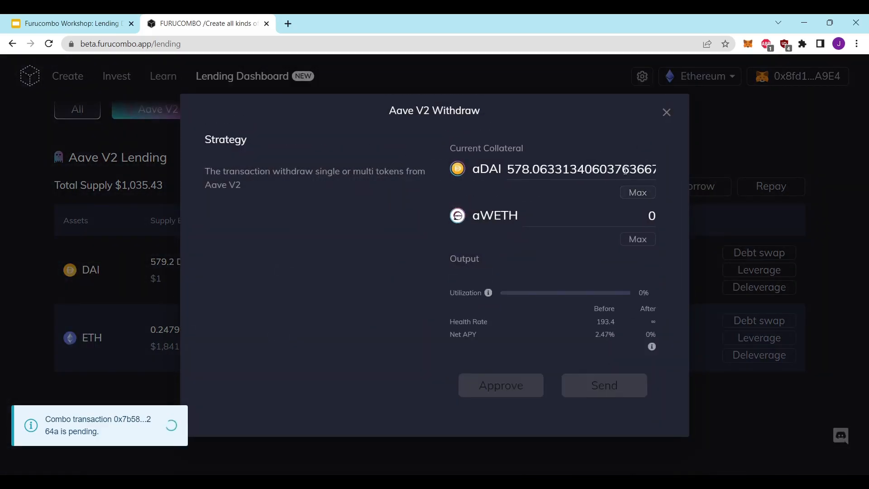
Approve the aDAI withdrawal in MetaMask with the maximum spending cap of 579.221756919877391453 aDAI
{"action": "left_click", "coordinate": [529, 401]}
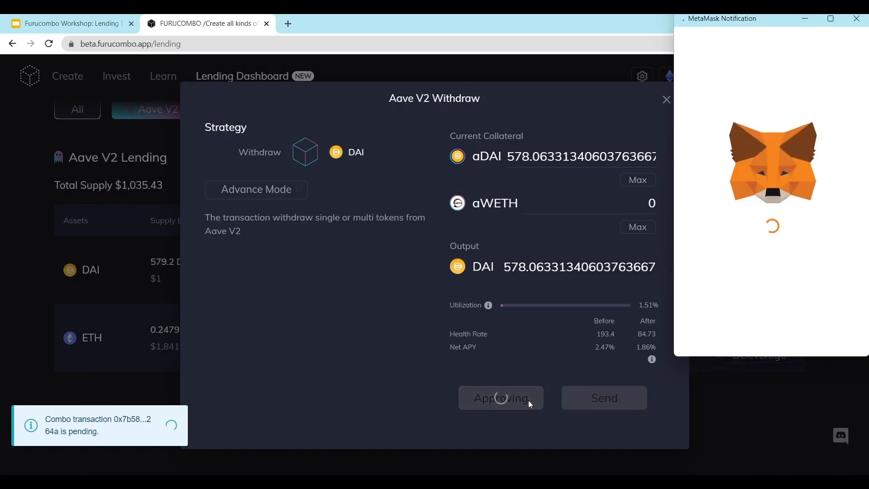
{"action": "left_click", "coordinate": [821, 293]}
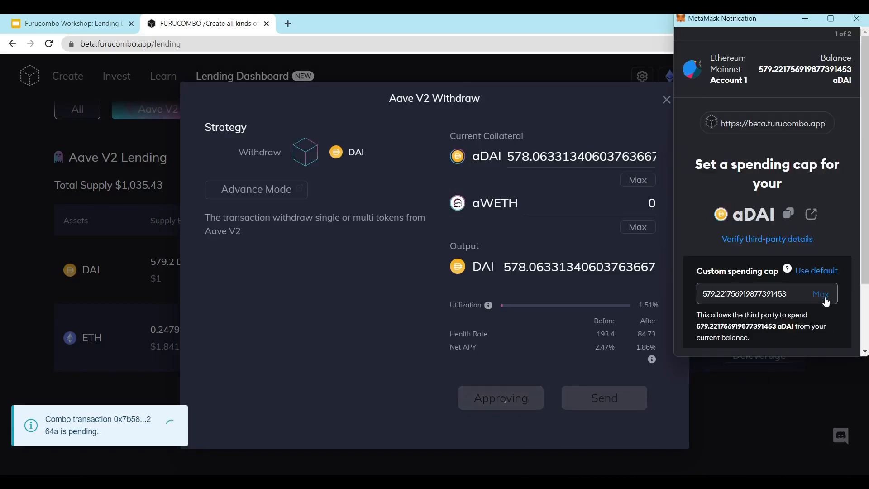
{"action": "scroll", "coordinate": [830, 329], "scroll_direction": "down", "scroll_amount": 3}
{"action": "left_click", "coordinate": [813, 338]}
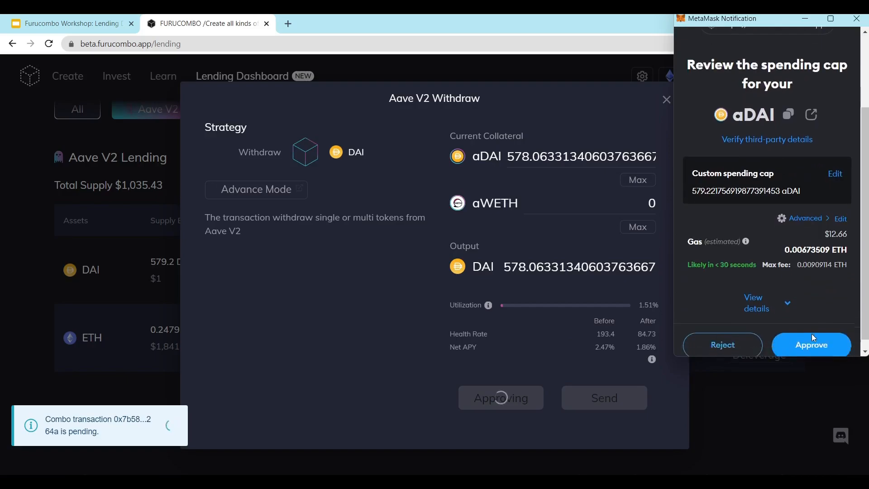
{"action": "left_click", "coordinate": [812, 339]}
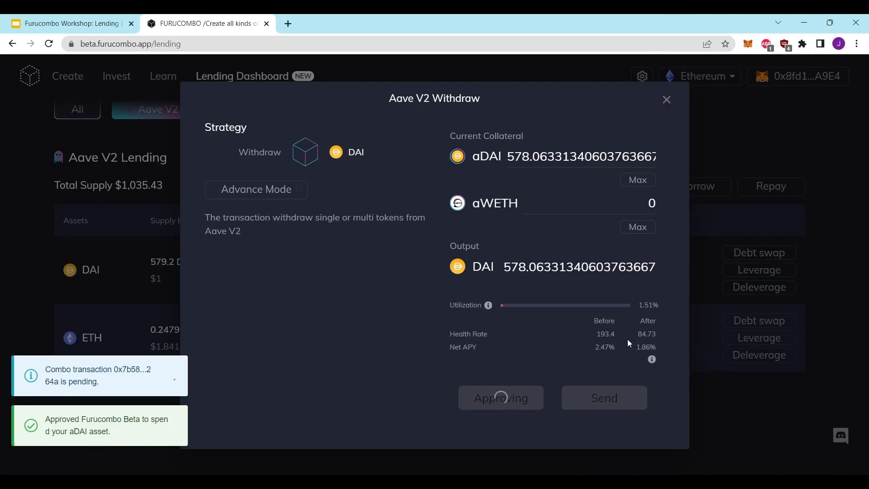
Send the DAI withdrawal, confirming the transaction in MetaMask, and close the form
{"action": "left_click", "coordinate": [617, 394]}
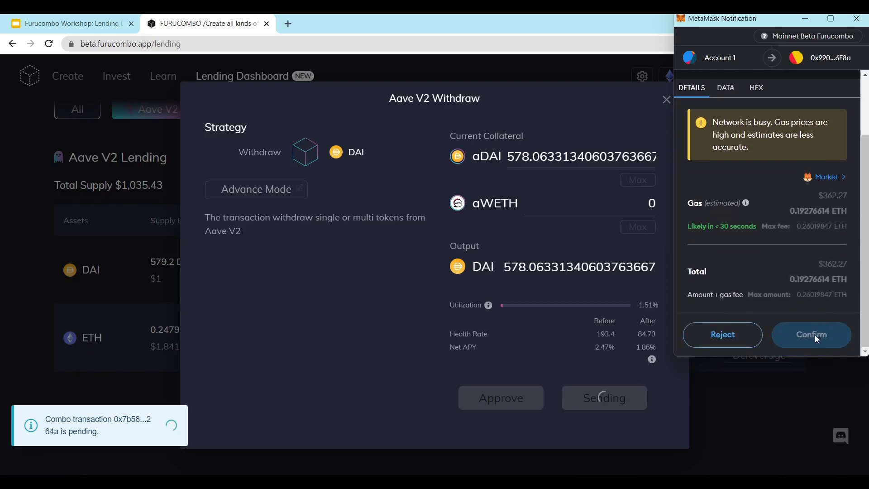
{"action": "left_click", "coordinate": [815, 336]}
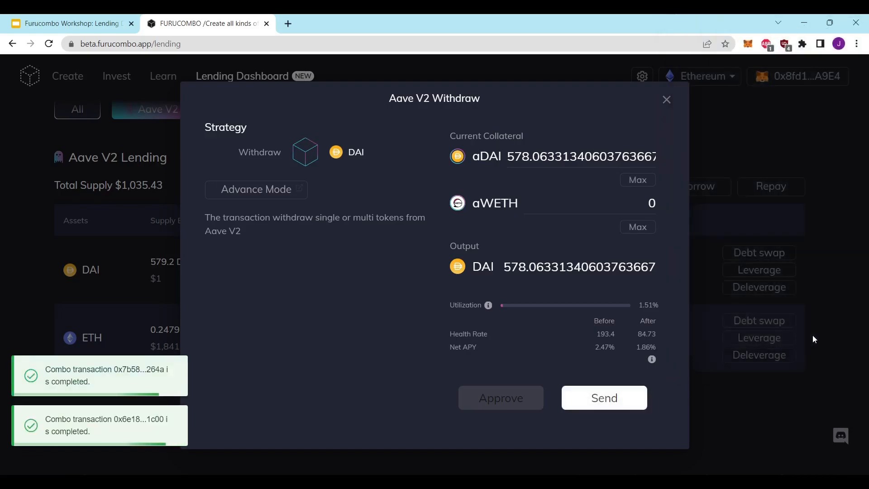
{"action": "left_click", "coordinate": [747, 400]}
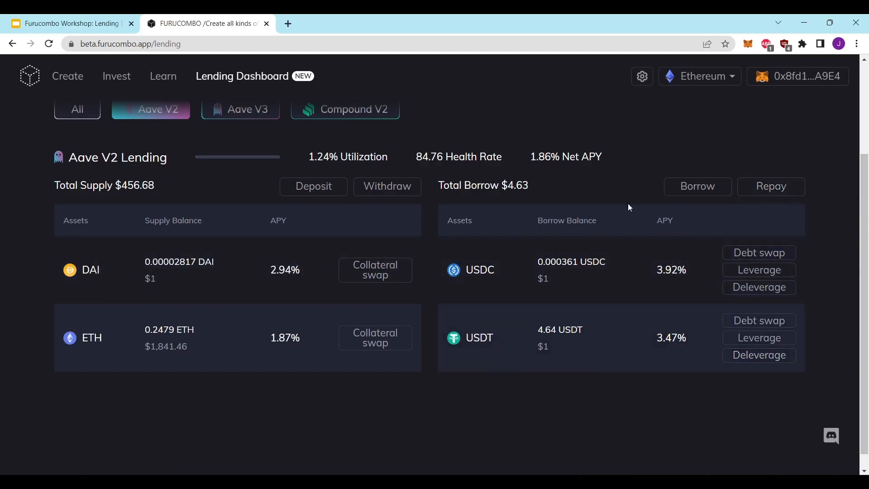
{"action": "left_click", "coordinate": [768, 190]}
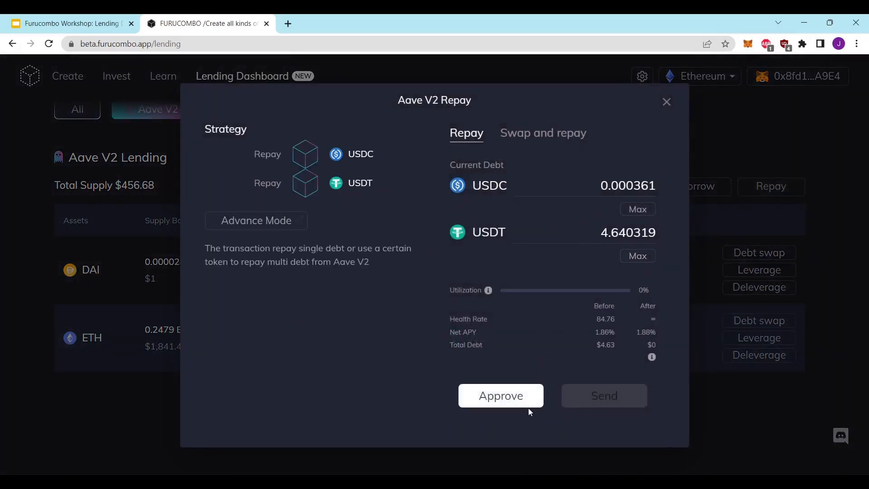
{"action": "left_click", "coordinate": [765, 137]}
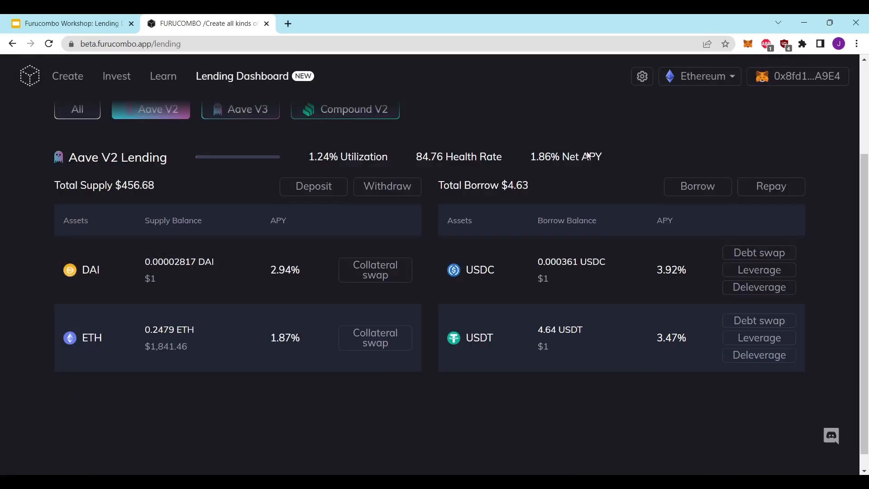
{"action": "left_click", "coordinate": [314, 186]}
{"action": "left_click", "coordinate": [510, 176]}
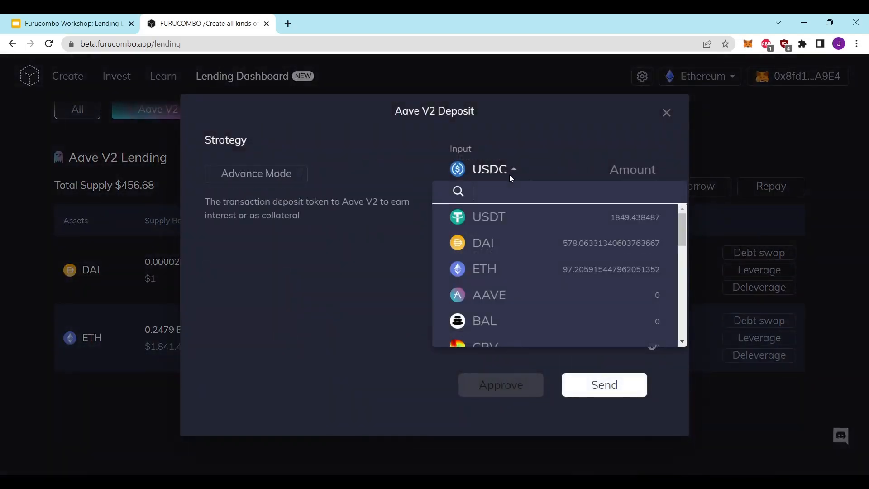
{"action": "left_click", "coordinate": [740, 443]}
{"action": "left_click", "coordinate": [712, 398]}
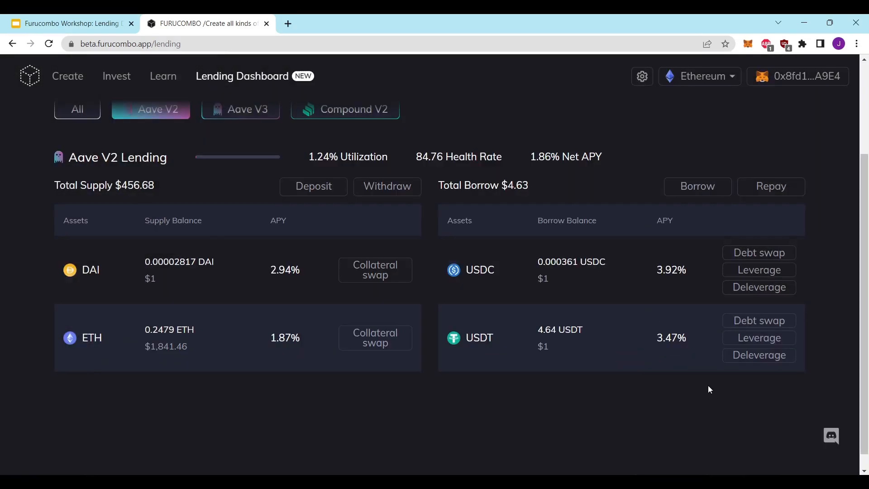
{"action": "left_click", "coordinate": [772, 187]}
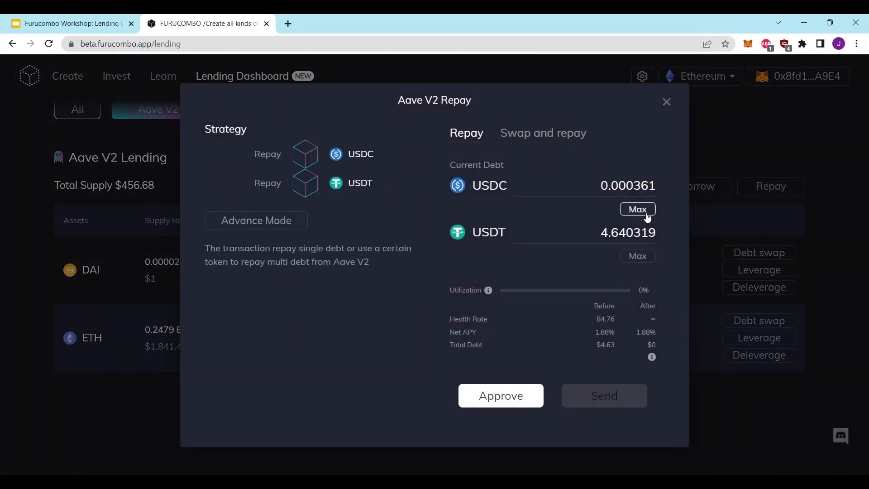
{"action": "left_click_drag", "start_coordinate": [599, 186], "coordinate": [674, 187]}
{"action": "type", "text": "0"}
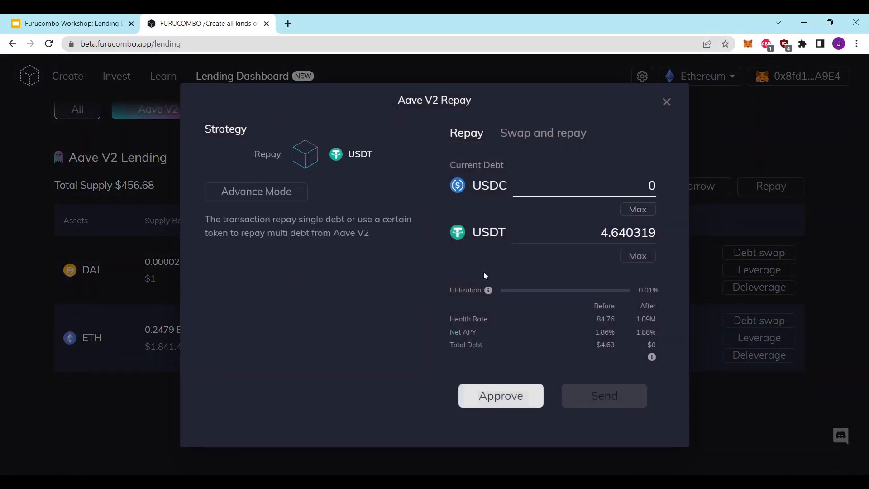
{"action": "left_click", "coordinate": [470, 206]}
{"action": "left_click", "coordinate": [802, 321]}
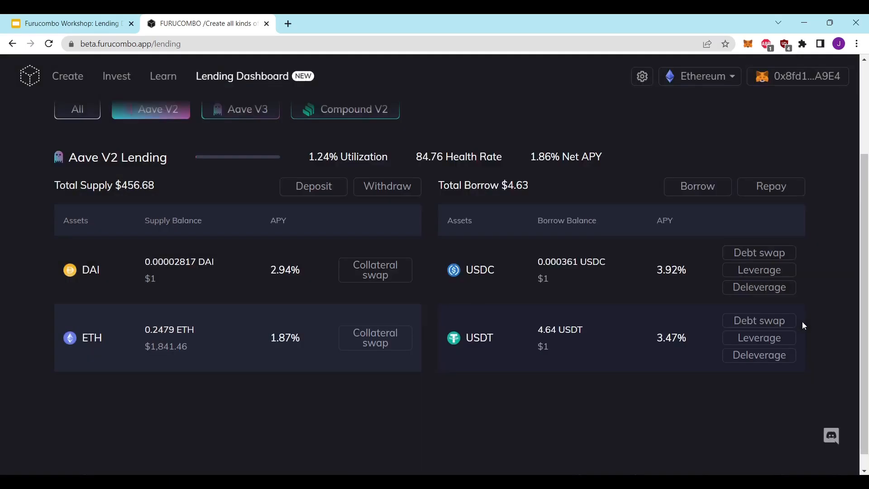
Open the Aave V2 repayment form and set the USDC amount to 0, keeping the 4.640319 USDT repayment
{"action": "left_click", "coordinate": [777, 190]}
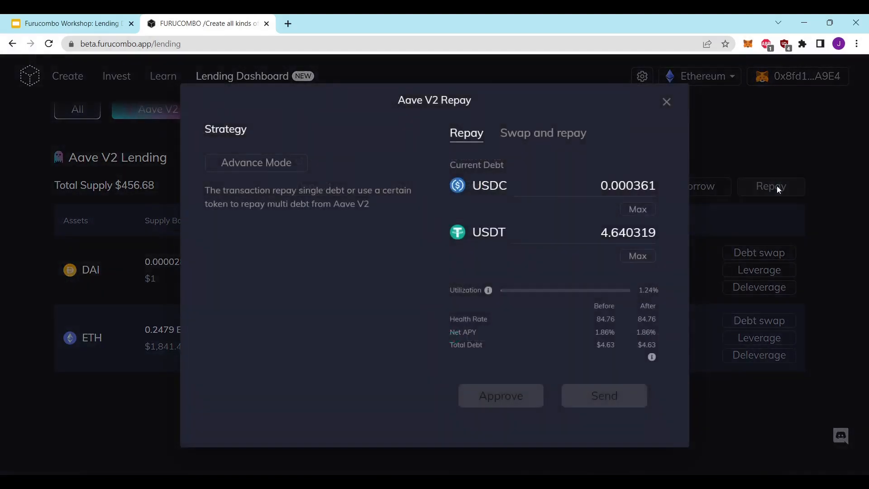
{"action": "left_click_drag", "start_coordinate": [598, 186], "coordinate": [713, 180]}
{"action": "type", "text": "0"}
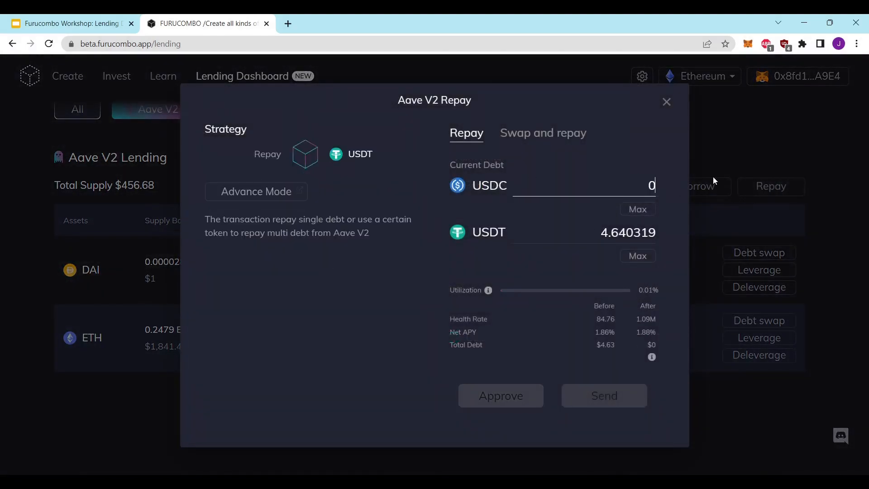
Approve the USDT repayment in MetaMask with the maximum spending cap of 1849.438487 USDT
{"action": "left_click", "coordinate": [498, 395]}
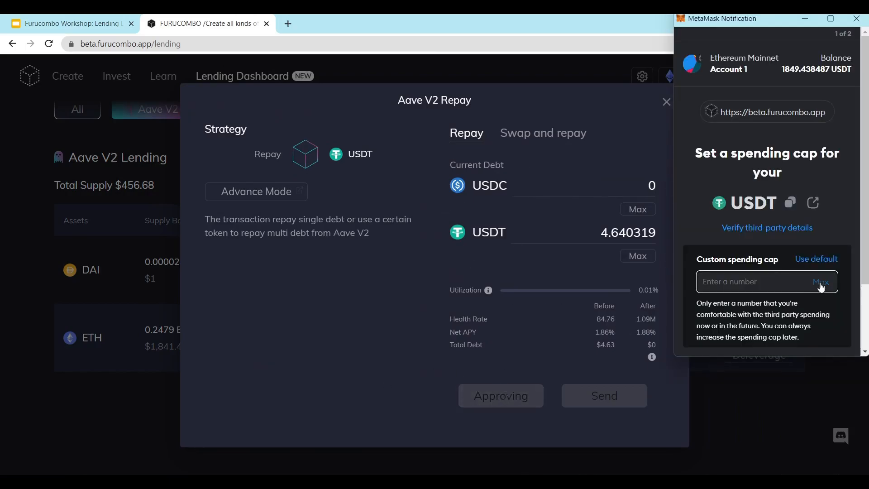
{"action": "left_click", "coordinate": [821, 282]}
{"action": "left_click", "coordinate": [822, 333]}
{"action": "scroll", "coordinate": [819, 332], "scroll_direction": "down", "scroll_amount": 3}
{"action": "left_click", "coordinate": [820, 330]}
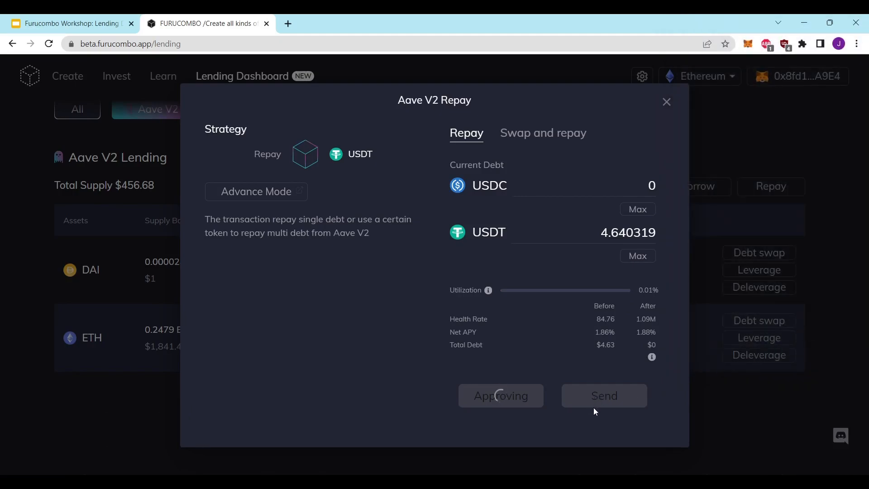
Send the repayment of 4.640319 USDT, confirm the transaction in MetaMask and return to the lending overview
{"action": "left_click", "coordinate": [606, 406]}
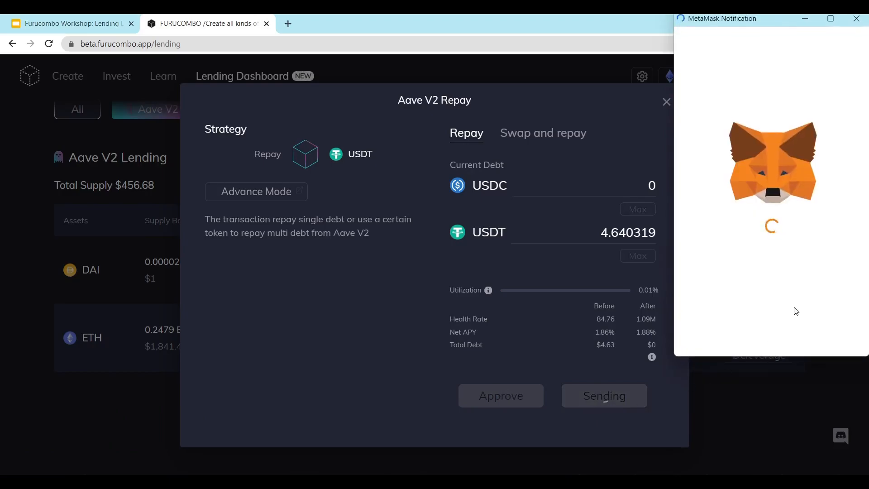
{"action": "left_click", "coordinate": [825, 345]}
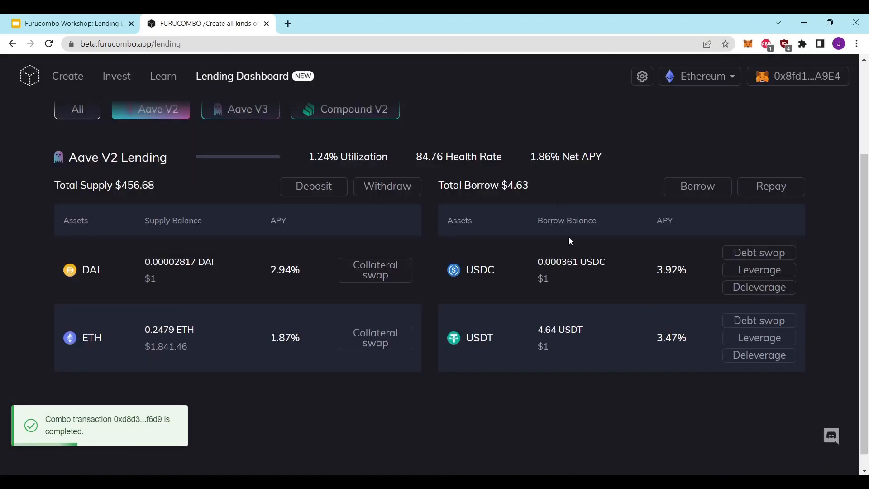
{"action": "right_click", "coordinate": [612, 440]}
{"action": "left_click", "coordinate": [542, 427]}
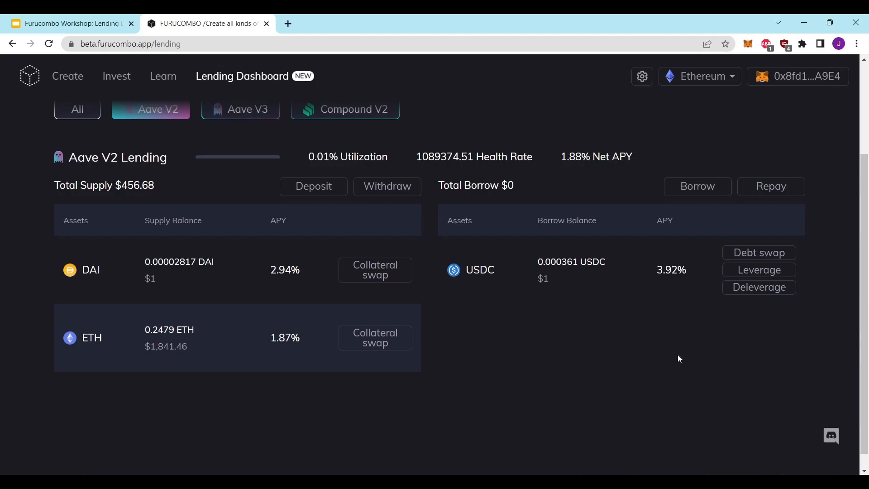
Open the Aave V2 deposit form, choose ETH as the input token and set its amount to 0.75
{"action": "left_click", "coordinate": [324, 186]}
{"action": "left_click", "coordinate": [512, 170]}
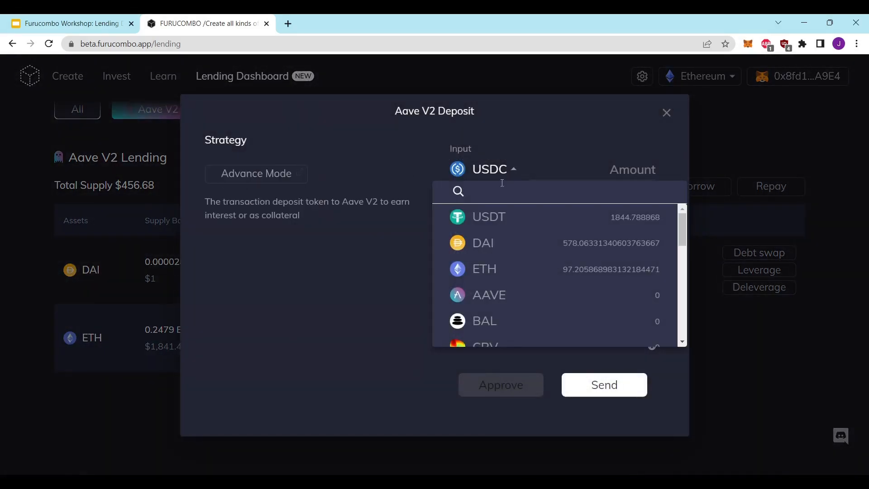
{"action": "left_click", "coordinate": [485, 270]}
{"action": "left_click", "coordinate": [634, 177]}
{"action": "type", "text": "0.75"}
{"action": "left_click", "coordinate": [631, 174]}
{"action": "key", "text": "BackSpace"}
Send the 0.75 ETH deposit, confirming the transaction in MetaMask, and close the form
{"action": "left_click", "coordinate": [594, 393]}
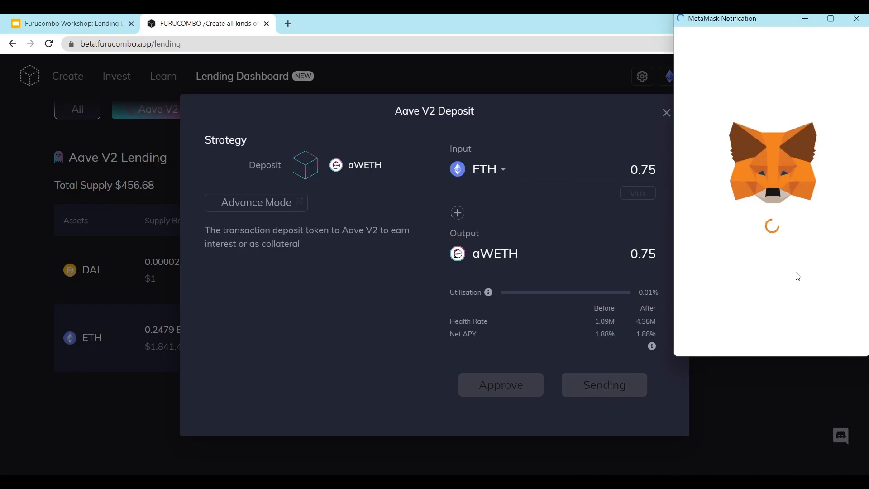
{"action": "scroll", "coordinate": [824, 317], "scroll_direction": "down", "scroll_amount": 3}
{"action": "left_click", "coordinate": [817, 345]}
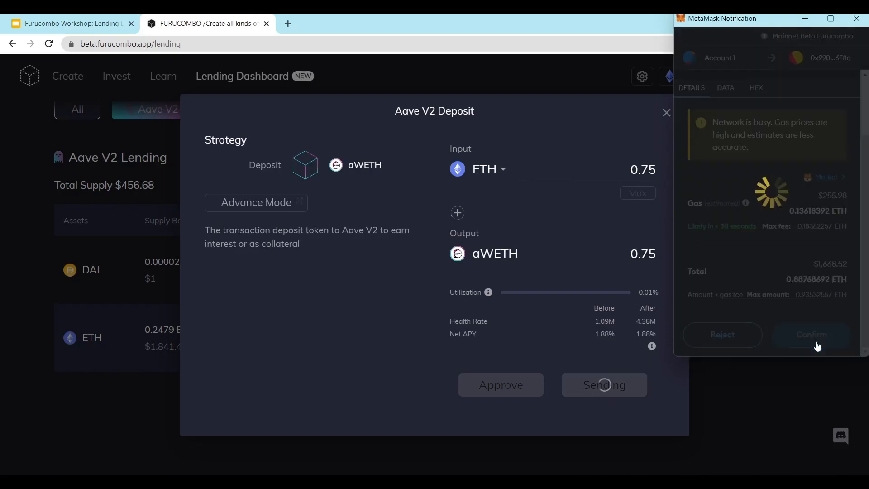
{"action": "left_click", "coordinate": [666, 114]}
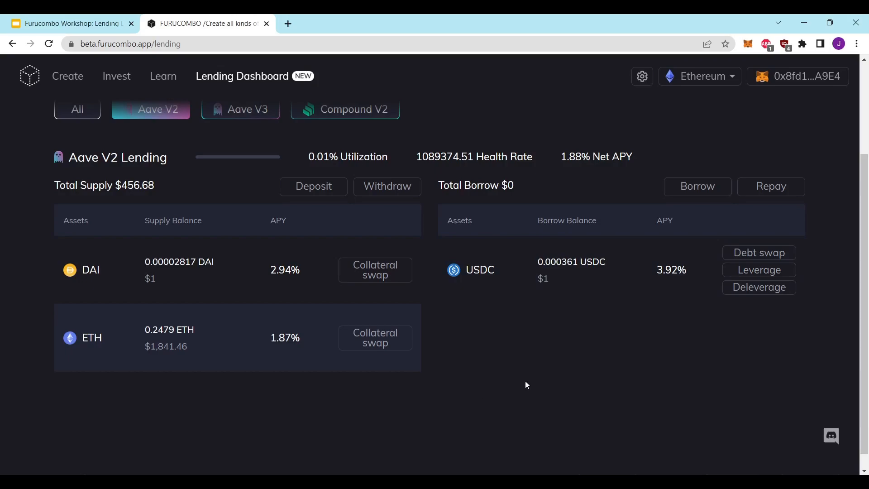
Open the Aave V2 leverage form from the USDC borrow position and compare its Long and Short modes
{"action": "scroll", "coordinate": [525, 382], "scroll_direction": "up", "scroll_amount": 1}
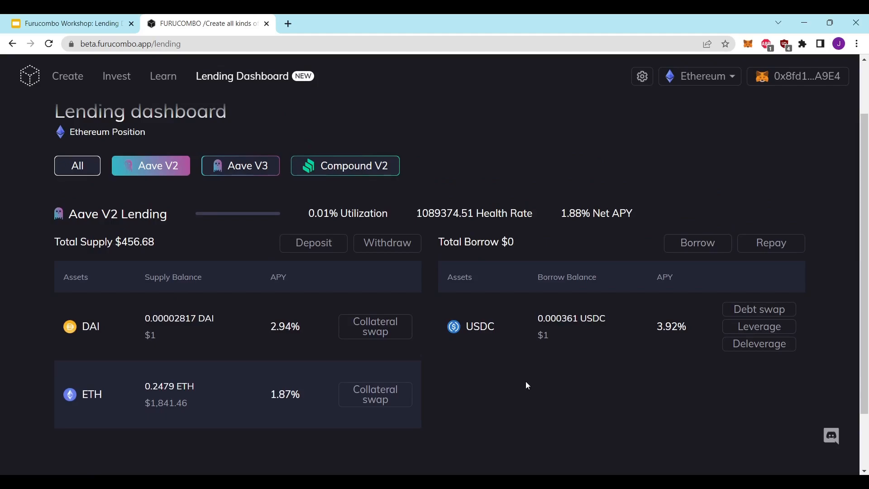
{"action": "scroll", "coordinate": [526, 382], "scroll_direction": "down", "scroll_amount": 1}
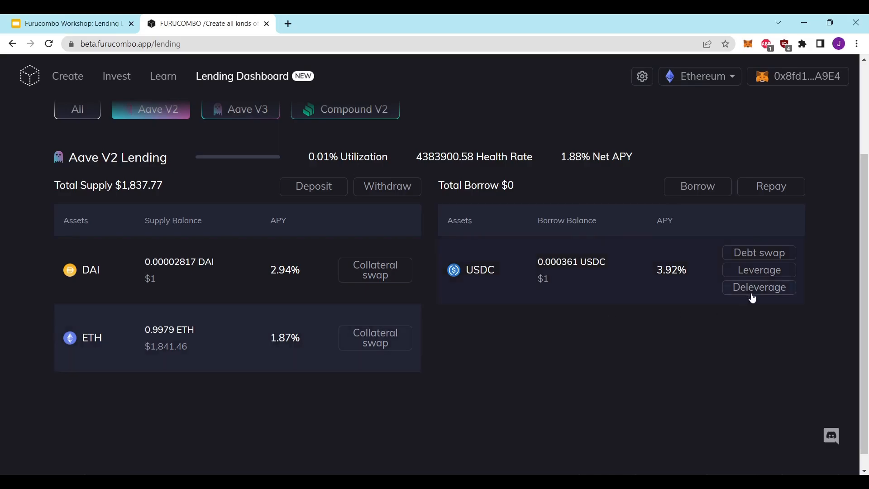
{"action": "left_click", "coordinate": [758, 271]}
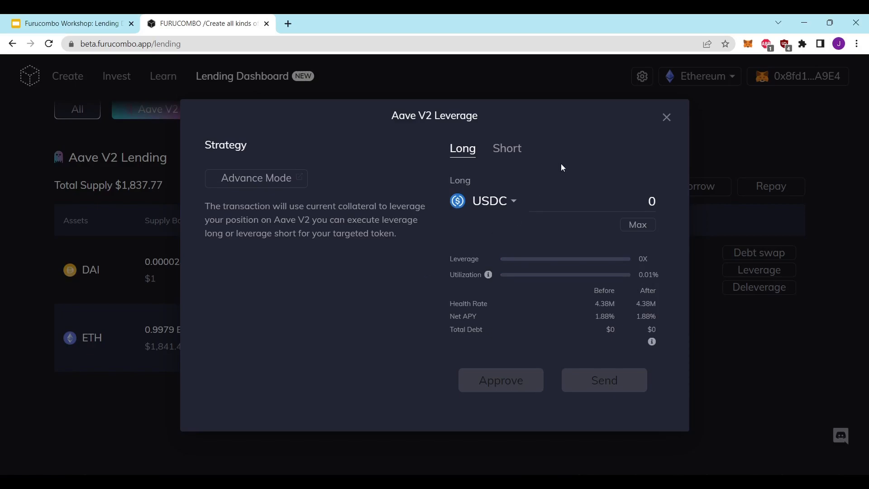
{"action": "left_click", "coordinate": [508, 151]}
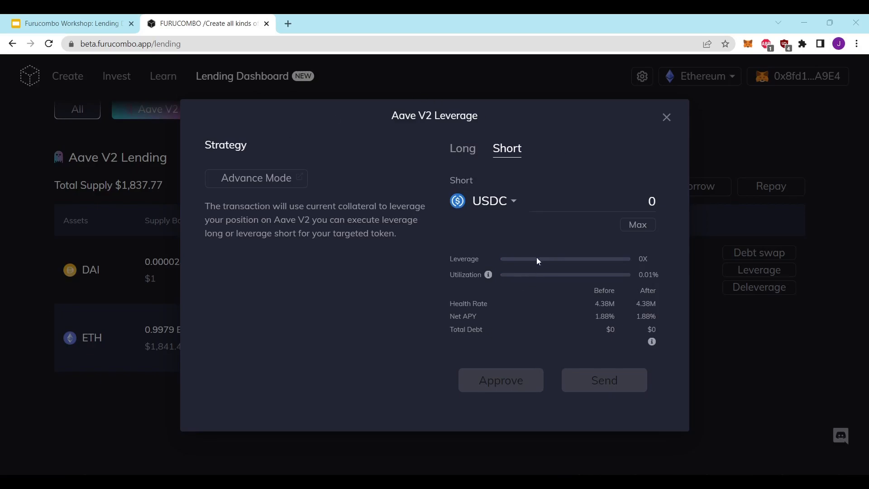
{"action": "left_click", "coordinate": [471, 150]}
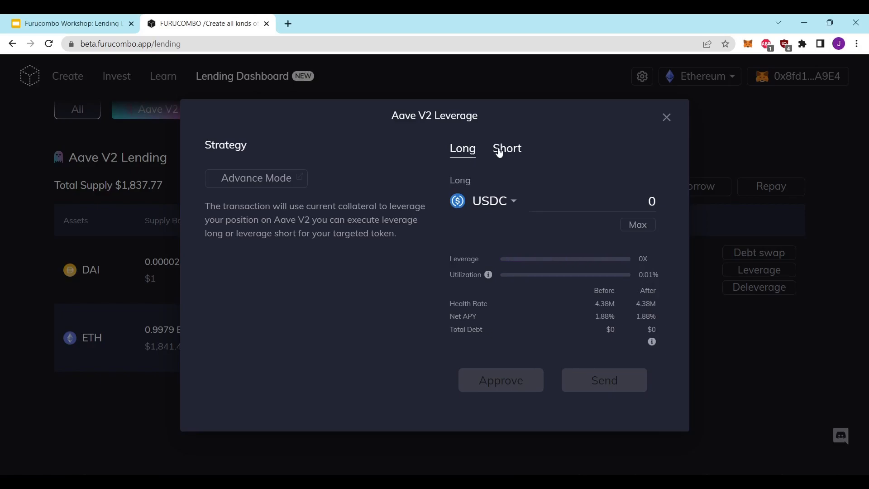
{"action": "left_click", "coordinate": [506, 202]}
{"action": "left_click", "coordinate": [506, 202]}
{"action": "left_click", "coordinate": [506, 202]}
{"action": "scroll", "coordinate": [515, 317], "scroll_direction": "down", "scroll_amount": 4}
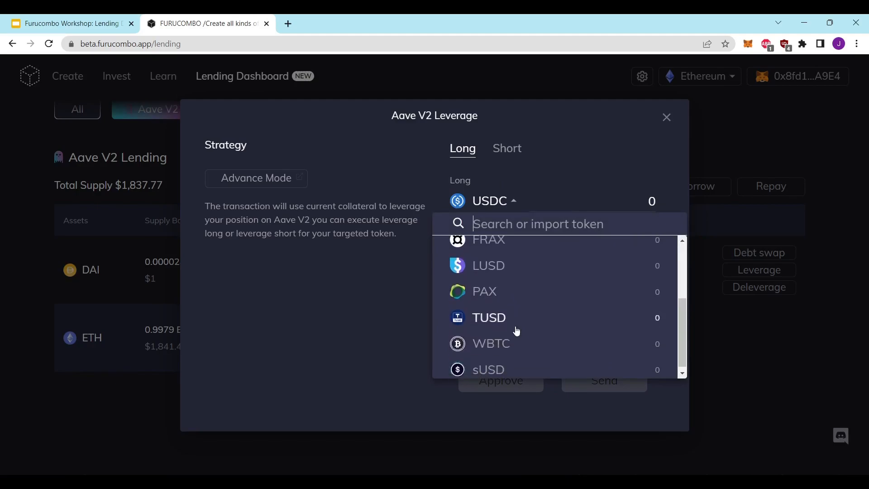
{"action": "left_click", "coordinate": [508, 339]}
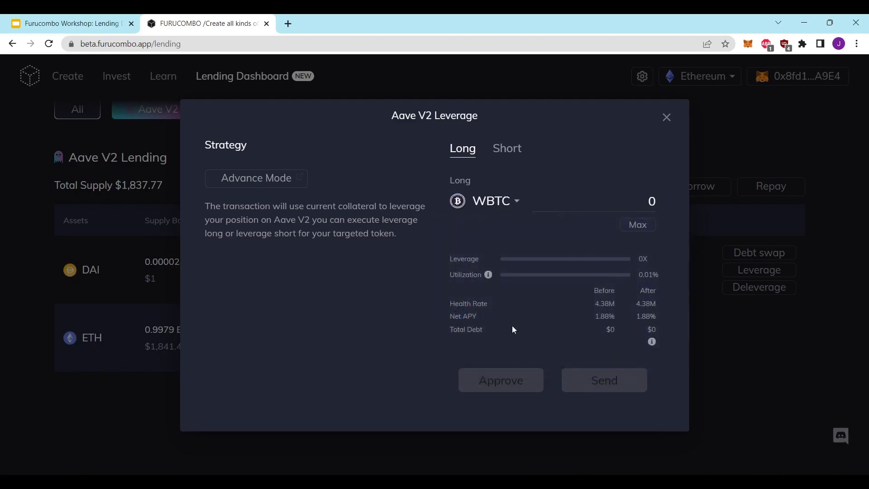
{"action": "left_click", "coordinate": [624, 201]}
{"action": "double_click", "coordinate": [625, 201]}
Set up a short position in the leverage form with WBTC as the token and an amount of 0.1
{"action": "left_click", "coordinate": [502, 152]}
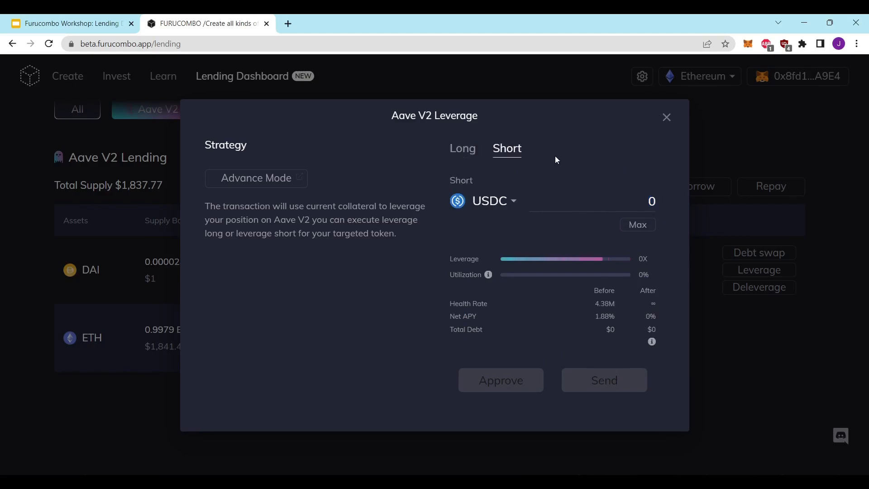
{"action": "left_click", "coordinate": [498, 202]}
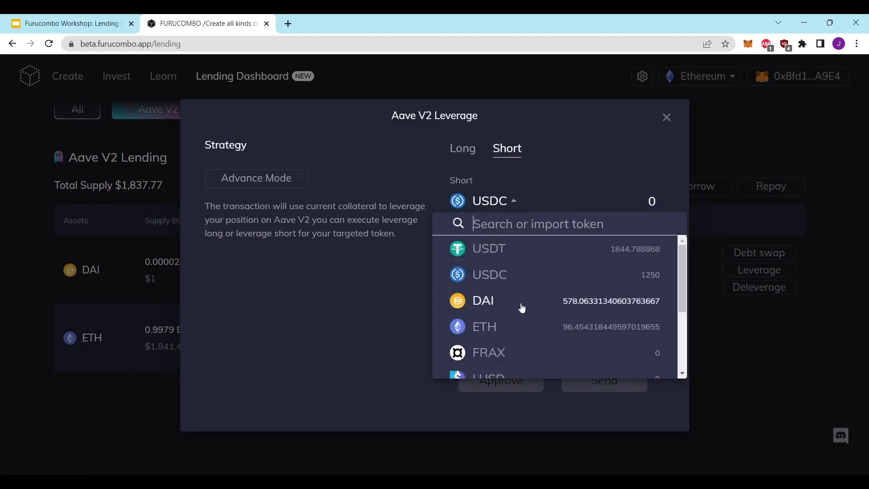
{"action": "scroll", "coordinate": [525, 299], "scroll_direction": "down", "scroll_amount": 3}
{"action": "left_click", "coordinate": [500, 340]}
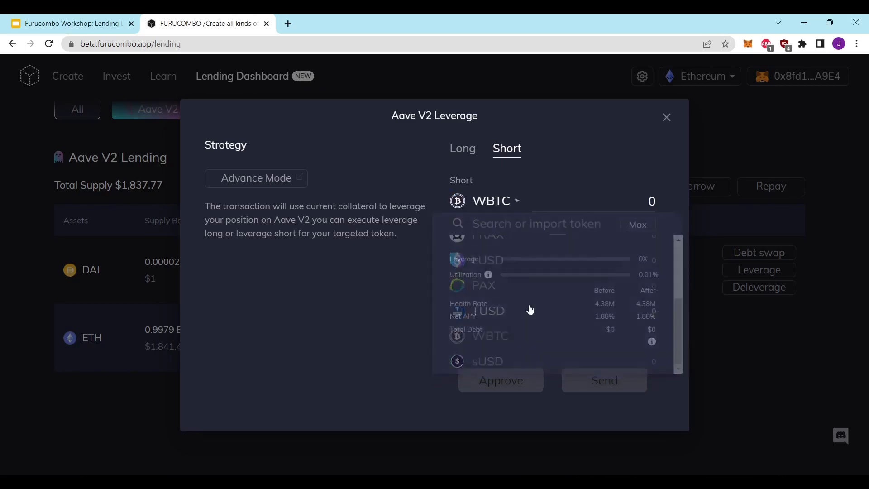
{"action": "left_click", "coordinate": [650, 201]}
{"action": "type", "text": "0.02"}
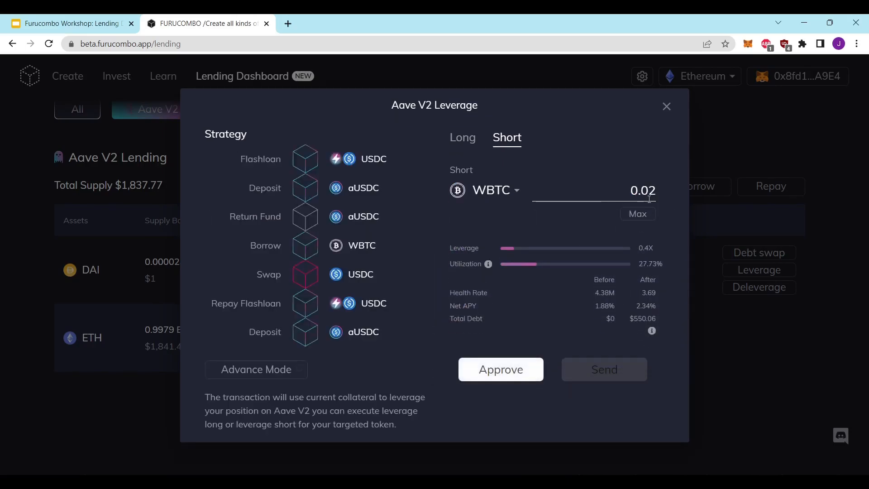
{"action": "key", "text": "BackSpace"}
{"action": "key", "text": "BackSpace"}
{"action": "type", "text": "1"}
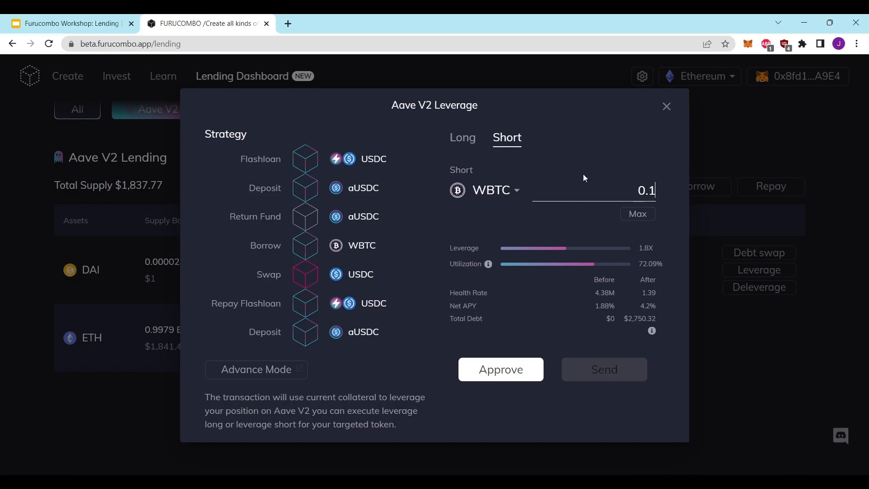
Examine the leverage multiple and utilization of the WBTC short position
{"action": "left_click_drag", "start_coordinate": [637, 245], "coordinate": [649, 245]}
{"action": "left_click_drag", "start_coordinate": [637, 248], "coordinate": [657, 249]}
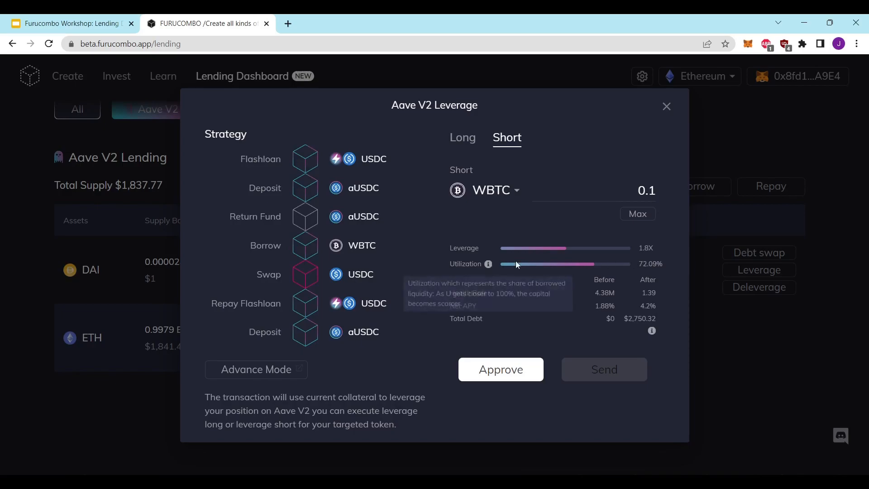
{"action": "left_click_drag", "start_coordinate": [638, 266], "coordinate": [663, 266]}
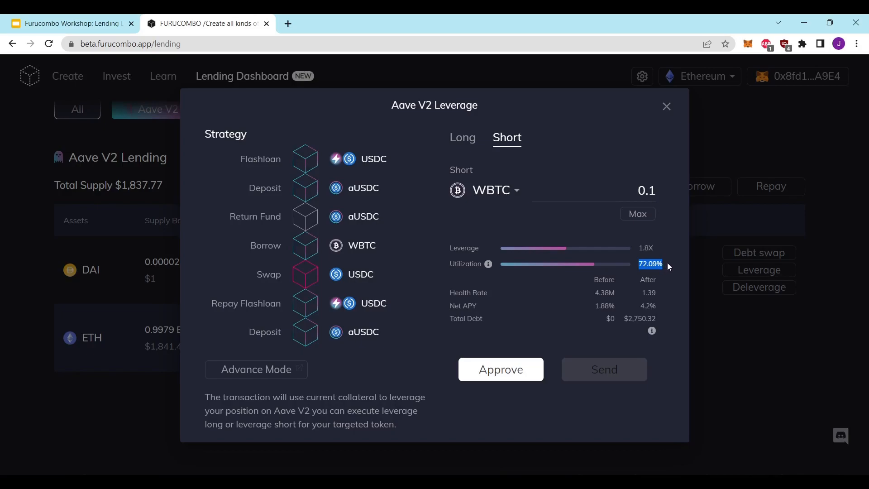
{"action": "left_click", "coordinate": [643, 297]}
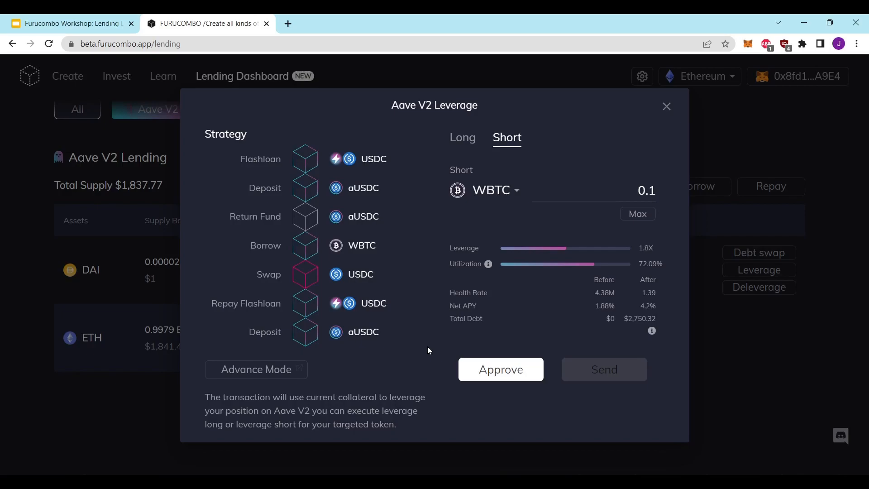
Switch the leverage form to a long position, choose WBTC as its token and set the amount to 0.1
{"action": "left_click", "coordinate": [463, 141]}
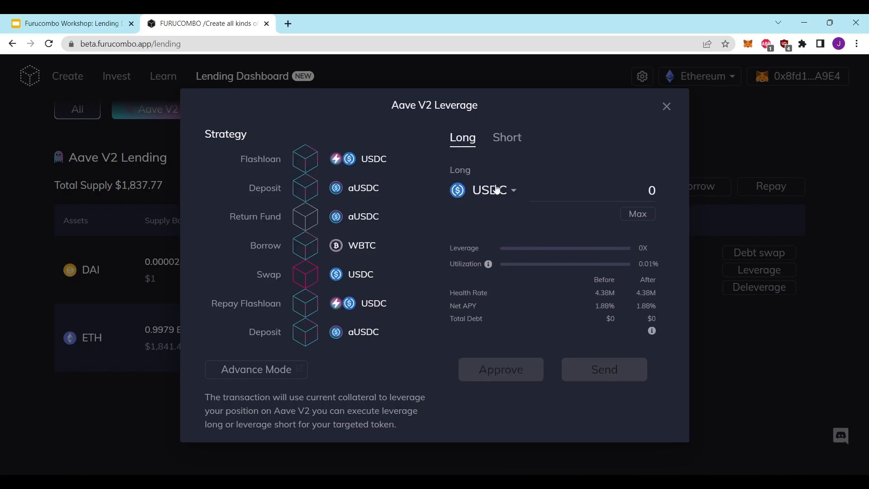
{"action": "left_click", "coordinate": [497, 190]}
{"action": "scroll", "coordinate": [543, 326], "scroll_direction": "down", "scroll_amount": 3}
{"action": "left_click", "coordinate": [507, 330]}
{"action": "left_click", "coordinate": [641, 194]}
{"action": "type", "text": "0.1"}
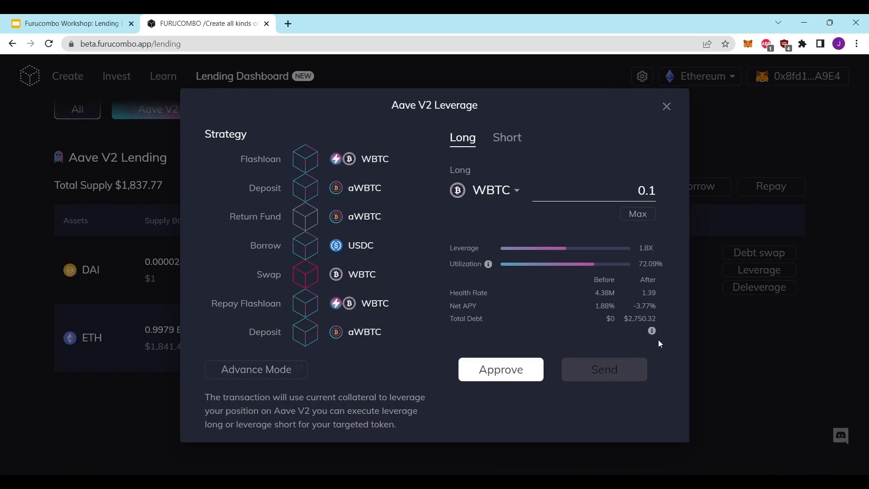
Approve the delegation and send the 0.1 WBTC long, confirming both transactions in MetaMask
{"action": "left_click", "coordinate": [508, 381]}
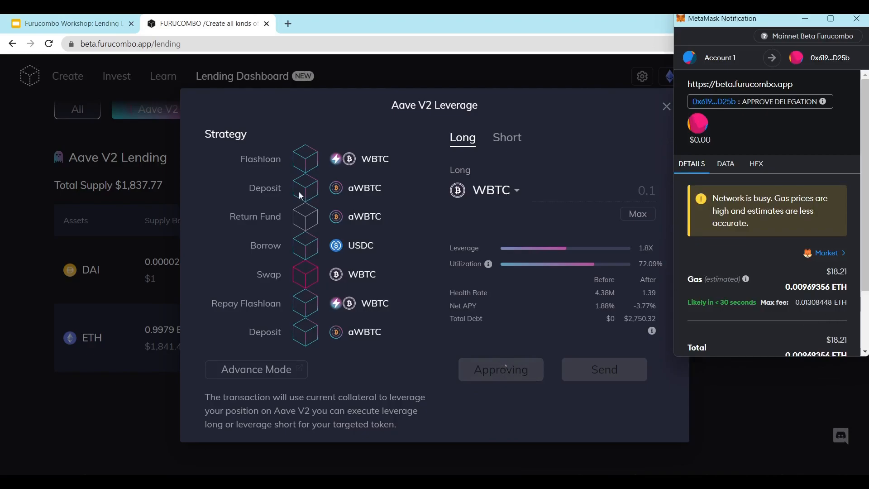
{"action": "scroll", "coordinate": [833, 268], "scroll_direction": "down", "scroll_amount": 5}
{"action": "left_click", "coordinate": [820, 338]}
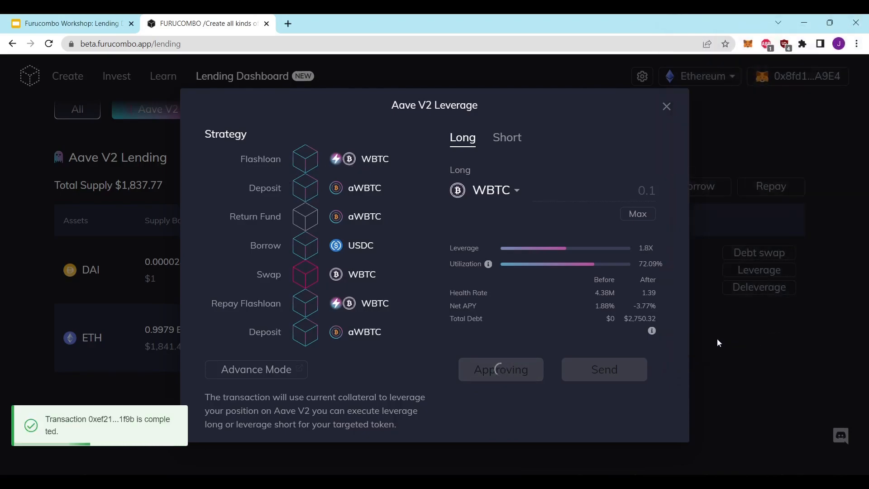
{"action": "left_click", "coordinate": [600, 376]}
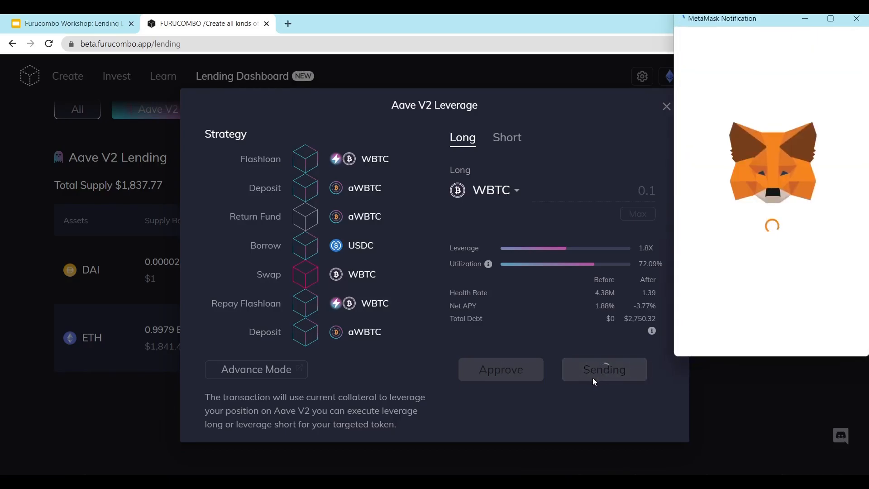
{"action": "scroll", "coordinate": [824, 314], "scroll_direction": "down", "scroll_amount": 2}
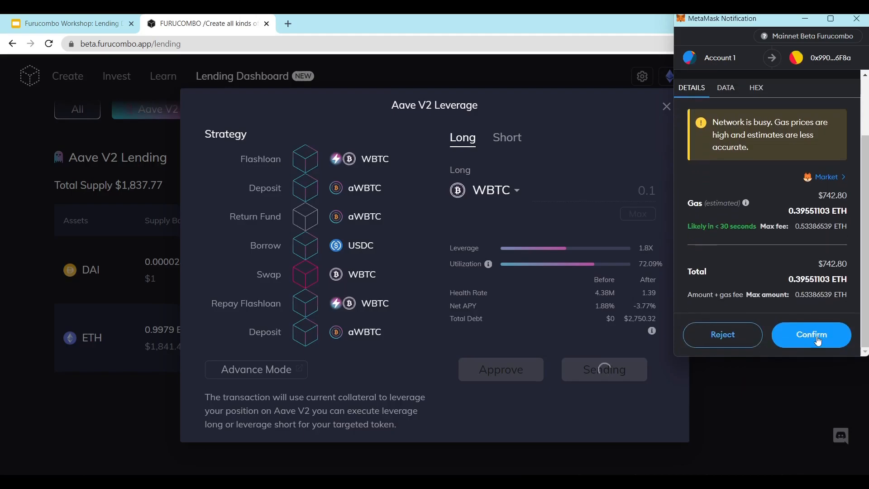
{"action": "left_click", "coordinate": [812, 336]}
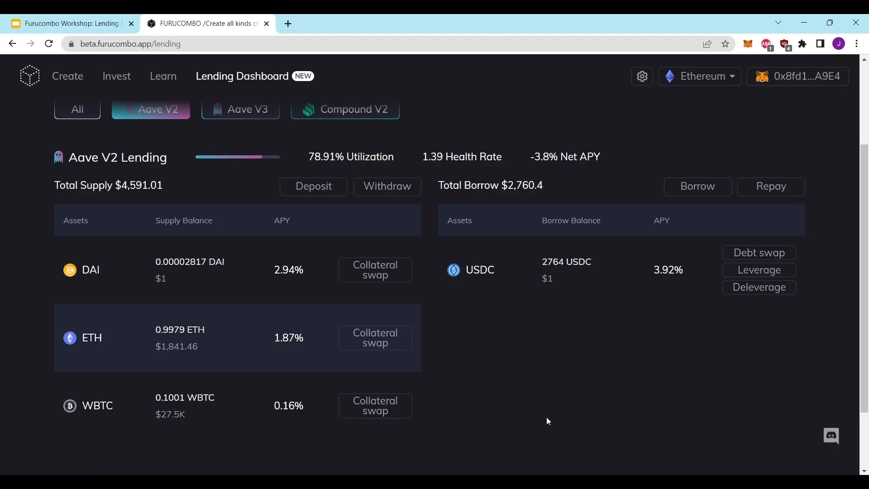
Review the updated Aave V2 position, checking the USDC borrow balance and the utilization
{"action": "scroll", "coordinate": [557, 385], "scroll_direction": "down", "scroll_amount": 1}
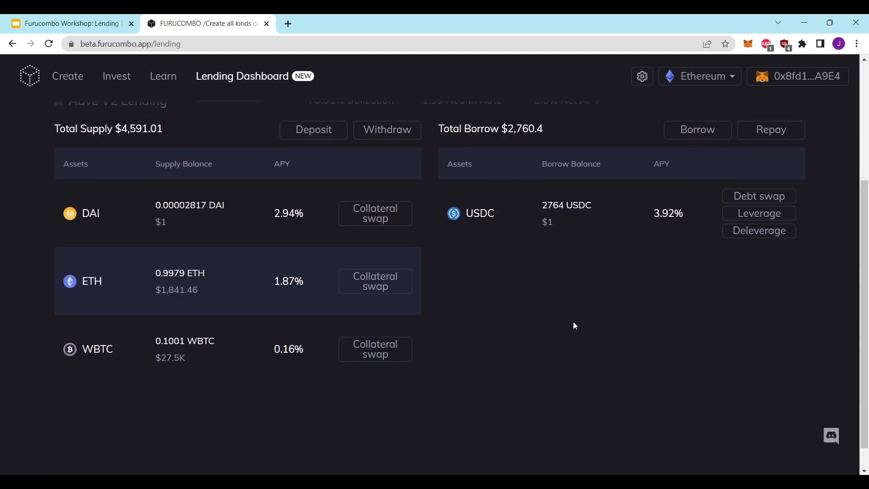
{"action": "scroll", "coordinate": [573, 322], "scroll_direction": "up", "scroll_amount": 1}
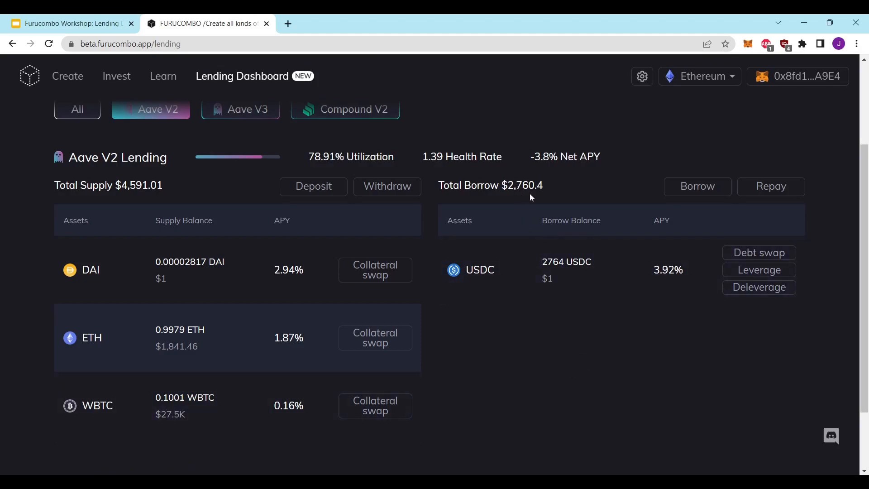
{"action": "left_click_drag", "start_coordinate": [543, 262], "coordinate": [590, 262]}
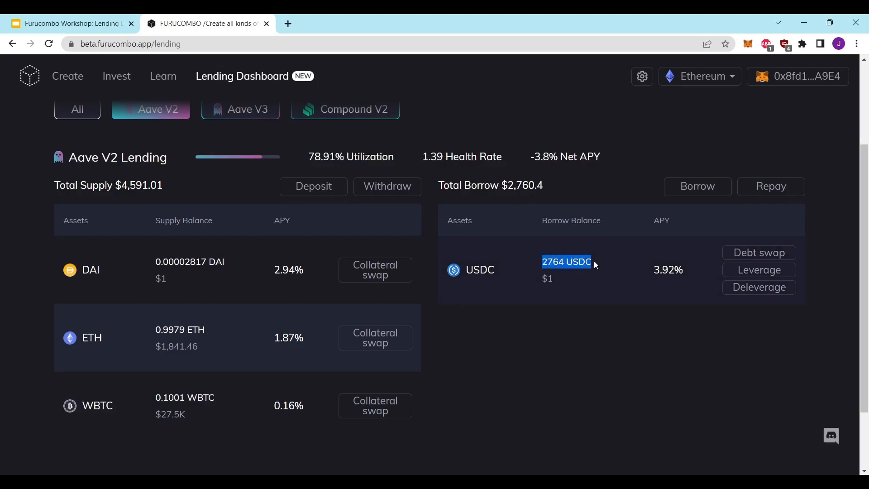
{"action": "left_click", "coordinate": [596, 262]}
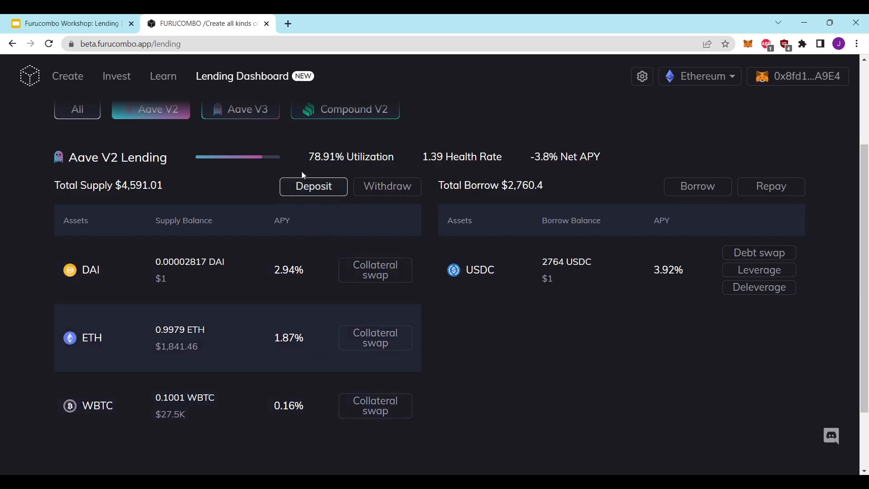
{"action": "left_click_drag", "start_coordinate": [306, 159], "coordinate": [421, 159]}
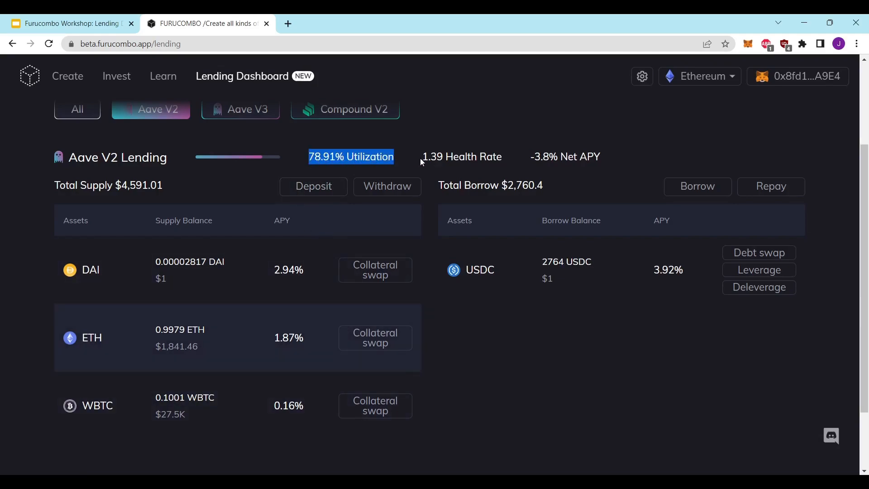
{"action": "left_click", "coordinate": [424, 158]}
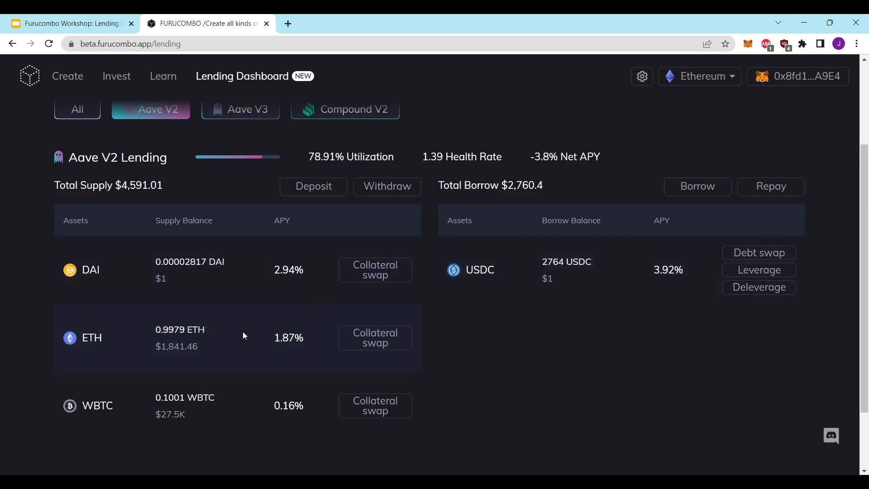
{"action": "left_click", "coordinate": [757, 288]}
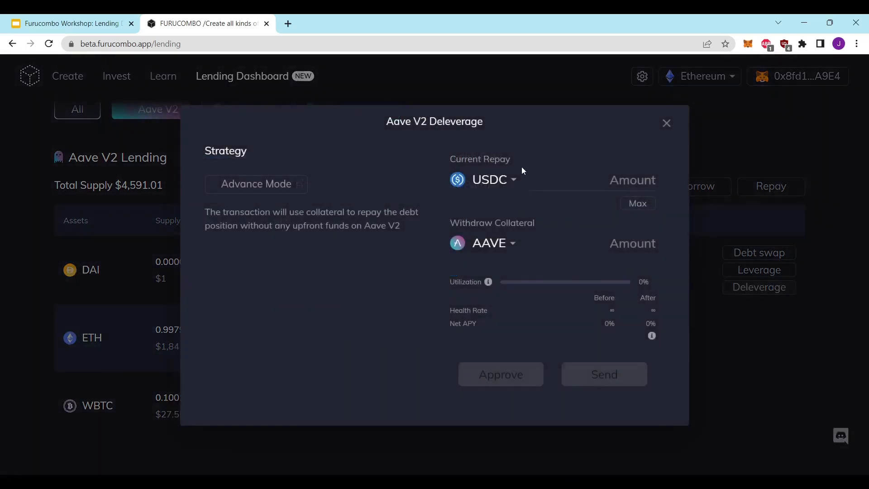
{"action": "left_click", "coordinate": [498, 181]}
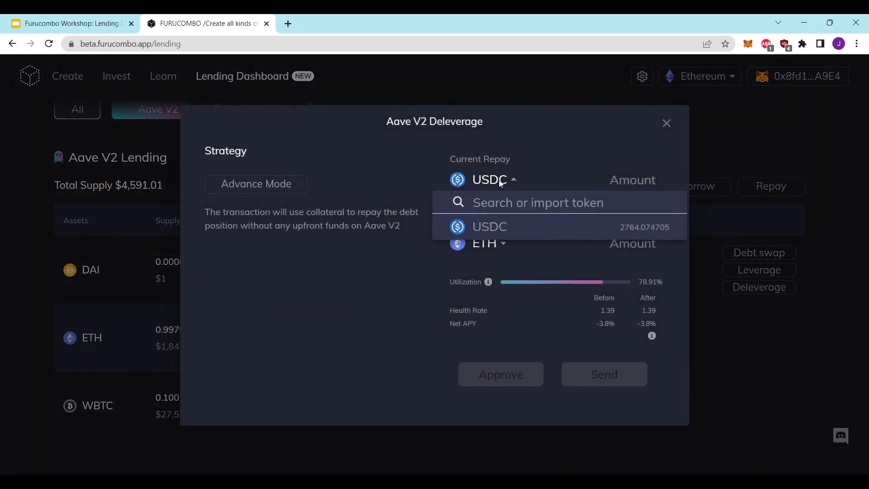
{"action": "left_click", "coordinate": [500, 182]}
{"action": "left_click", "coordinate": [501, 243]}
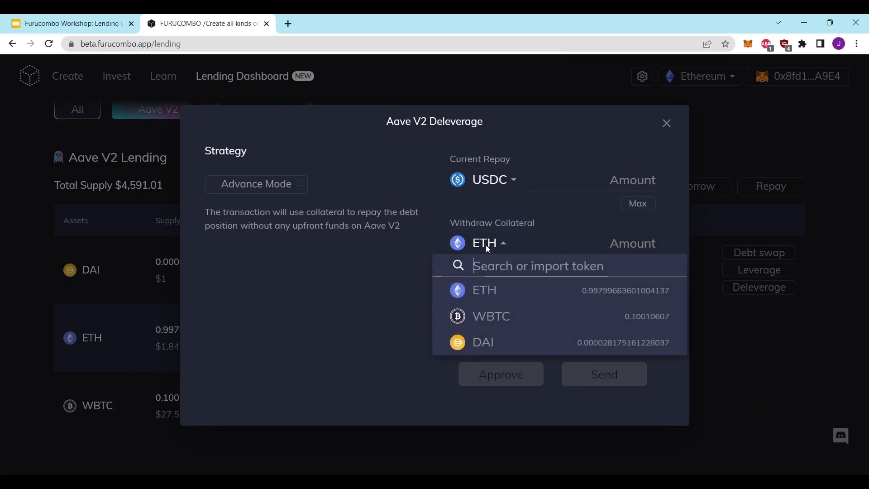
{"action": "left_click", "coordinate": [503, 317]}
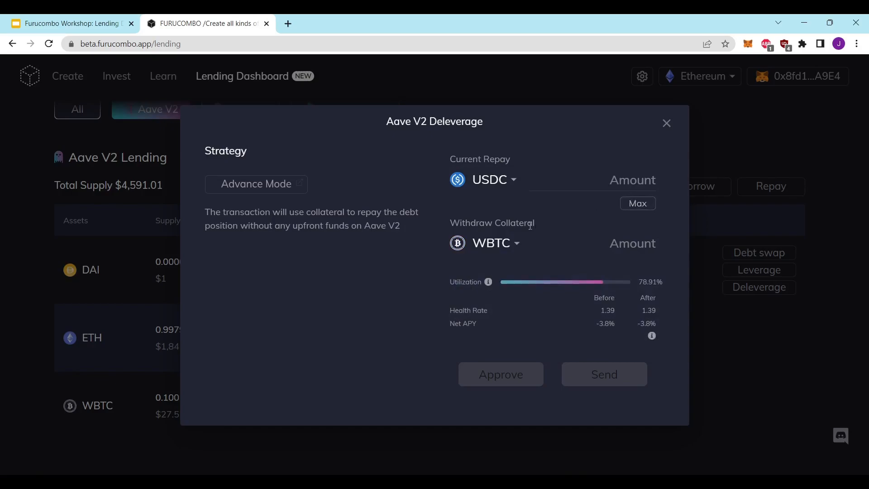
{"action": "left_click", "coordinate": [630, 205]}
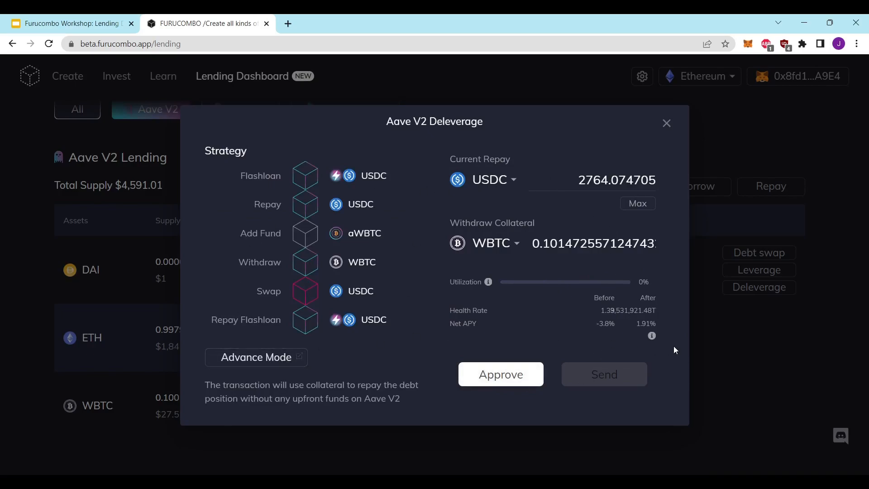
{"action": "left_click", "coordinate": [716, 394]}
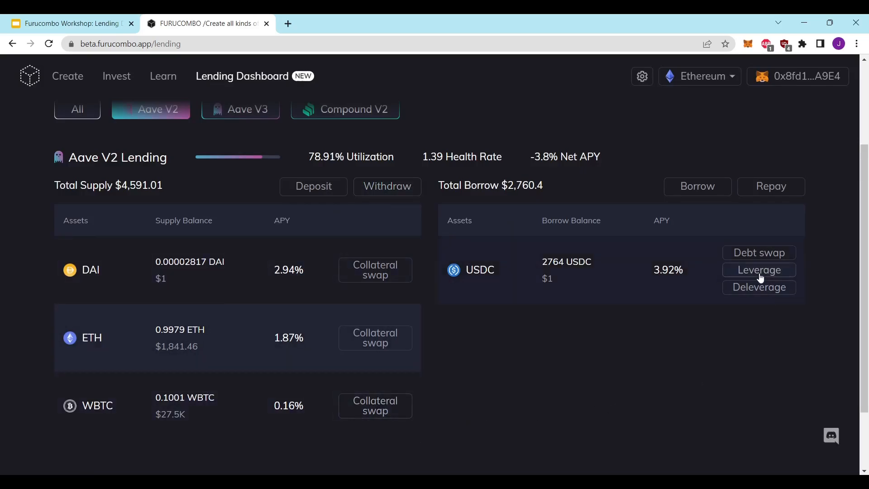
Preview deleveraging the maximum USDC debt with ETH collateral and examine the resulting flashloan strategy, leaving it unsent
{"action": "left_click", "coordinate": [765, 288]}
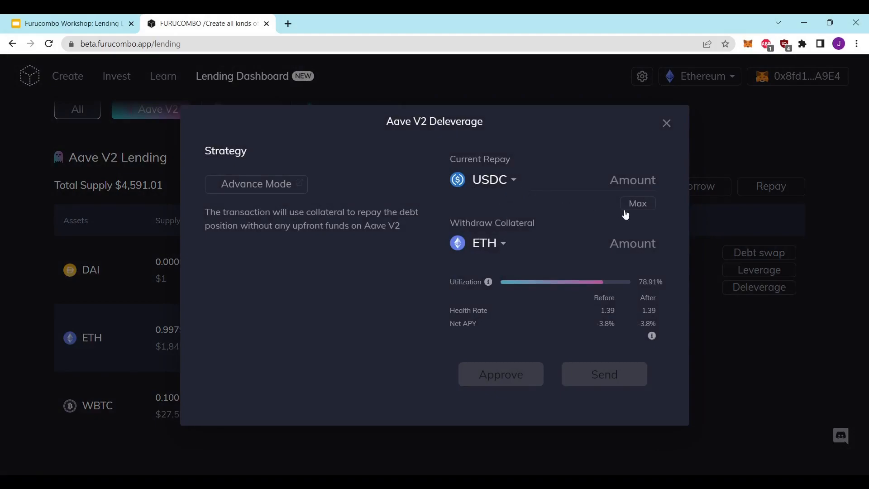
{"action": "left_click", "coordinate": [637, 207]}
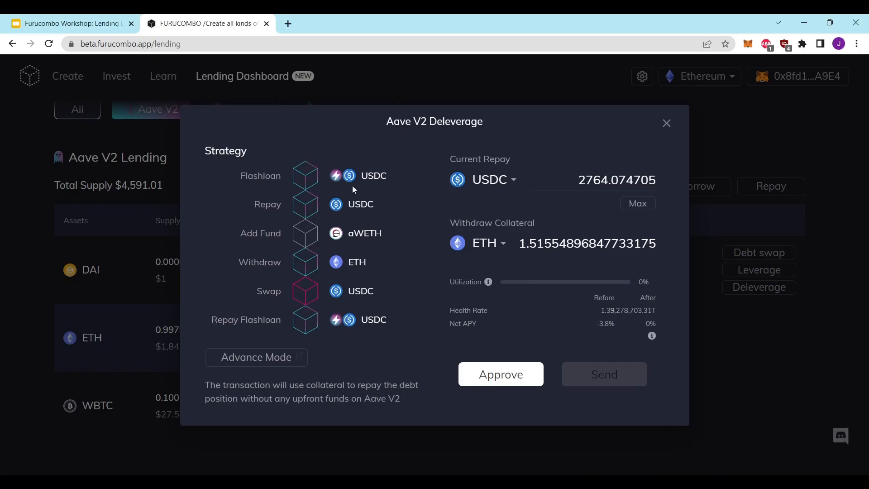
{"action": "left_click_drag", "start_coordinate": [242, 178], "coordinate": [392, 179]}
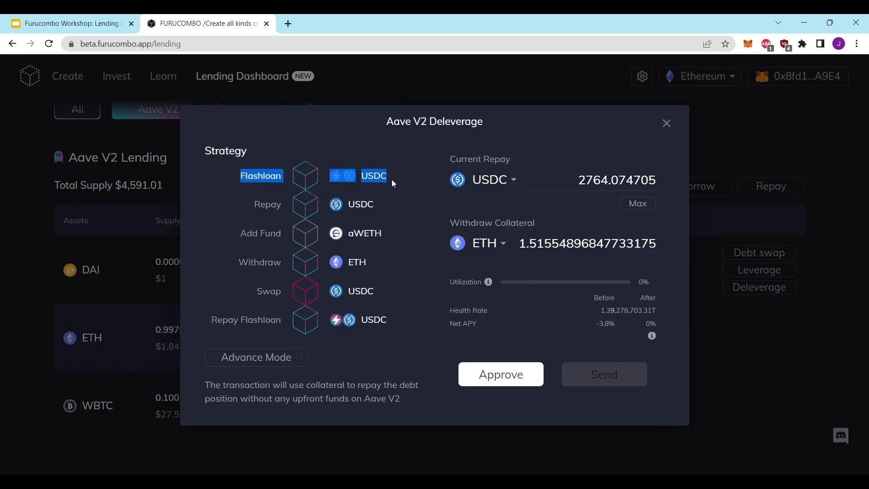
{"action": "left_click", "coordinate": [398, 182]}
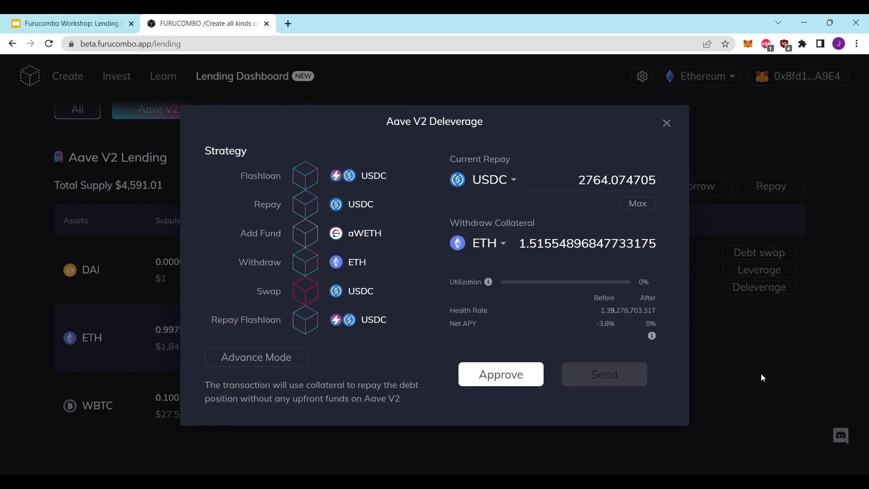
{"action": "left_click", "coordinate": [742, 368]}
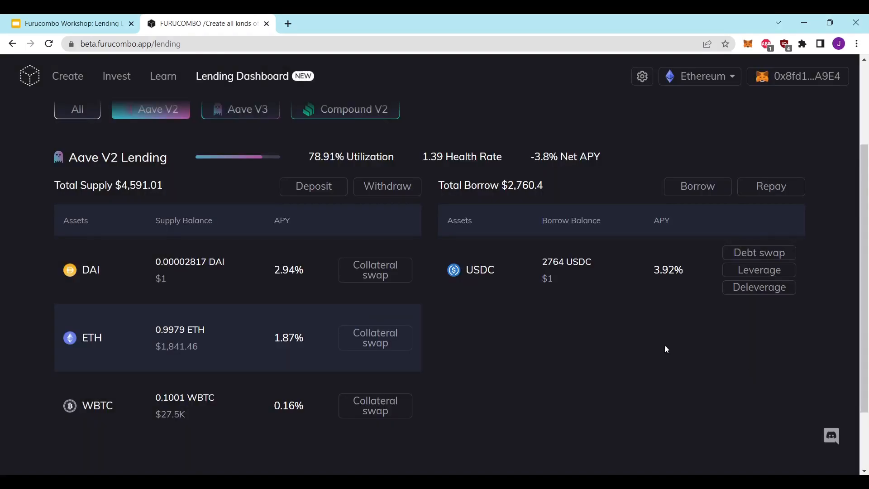
{"action": "right_click", "coordinate": [633, 337]}
{"action": "left_click", "coordinate": [566, 347]}
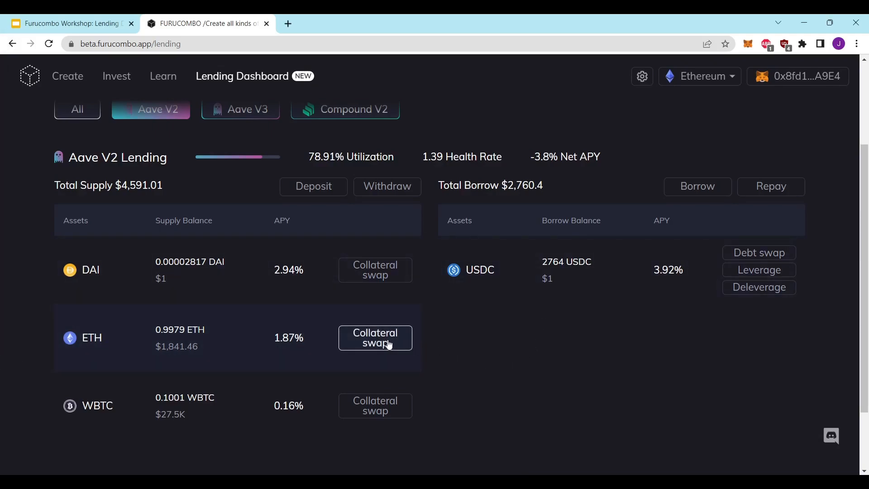
Start an Aave V2 collateral swap of the WBTC supply and set its amount to 0.0999
{"action": "left_click", "coordinate": [389, 413]}
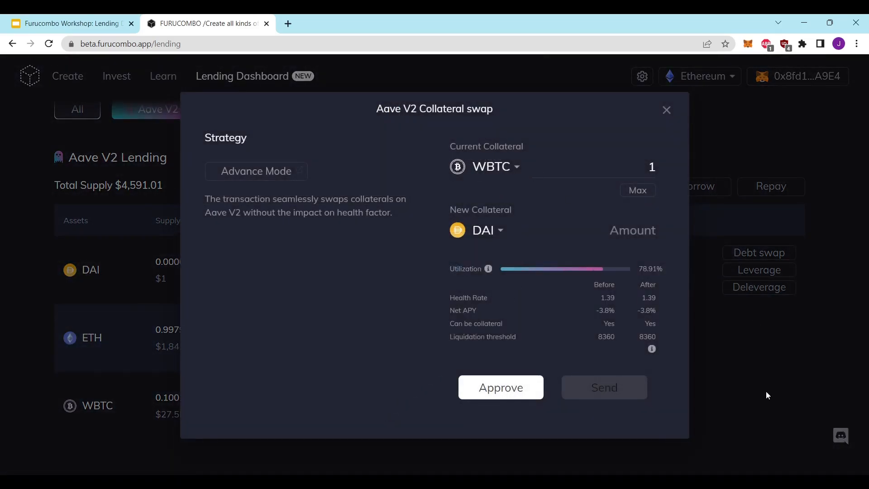
{"action": "left_click", "coordinate": [768, 396]}
{"action": "left_click", "coordinate": [394, 413]}
{"action": "left_click", "coordinate": [648, 194]}
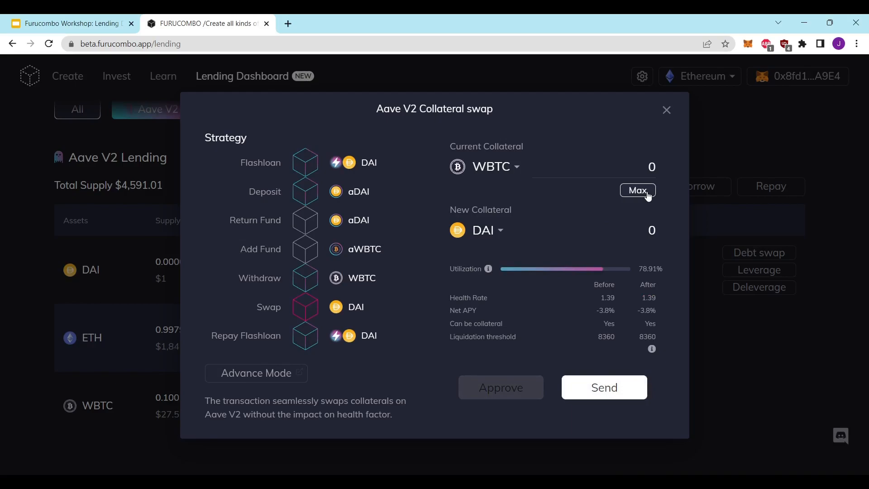
{"action": "left_click", "coordinate": [648, 194]}
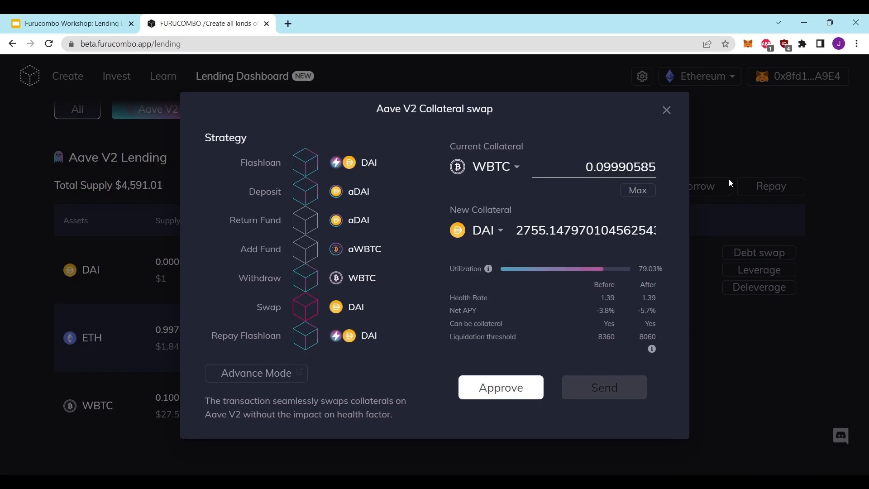
{"action": "key", "text": "BackSpace"}
{"action": "key", "text": "BackSpace"}
{"action": "key", "text": "BackSpace"}
{"action": "key", "text": "BackSpace"}
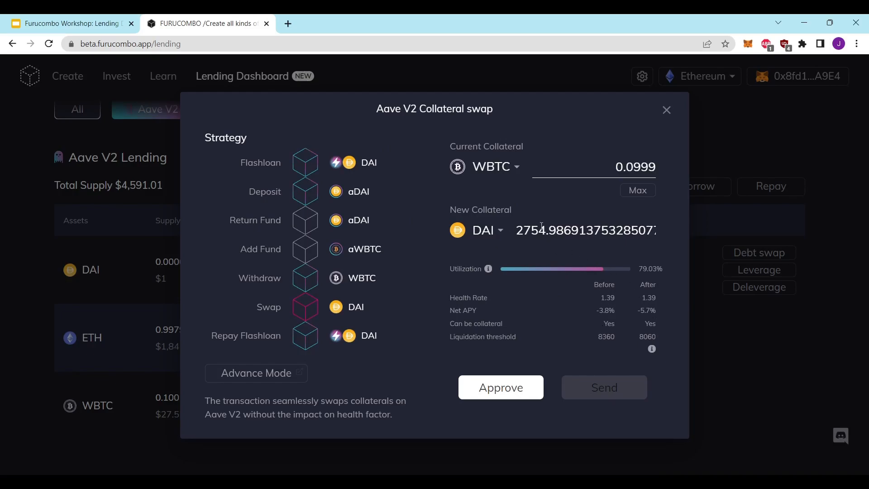
Choose ETH as the new collateral and set the WBTC amount to the maximum, 0.09990585
{"action": "left_click", "coordinate": [503, 231]}
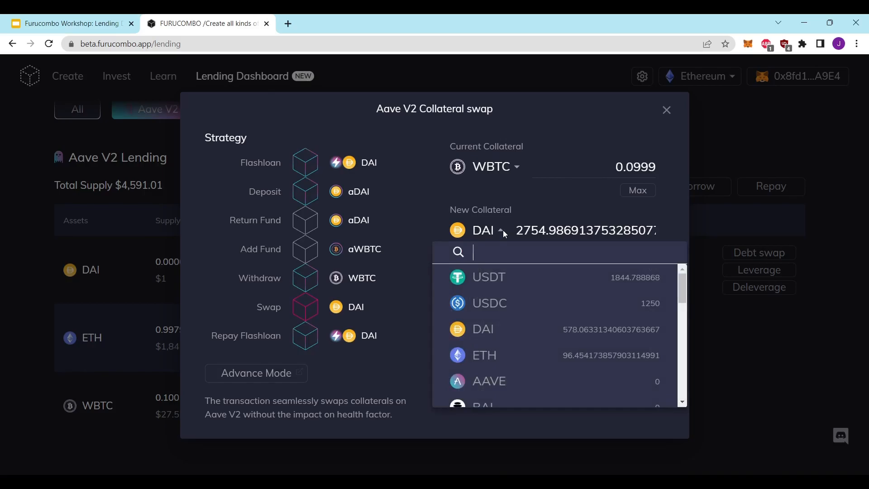
{"action": "left_click", "coordinate": [504, 230]}
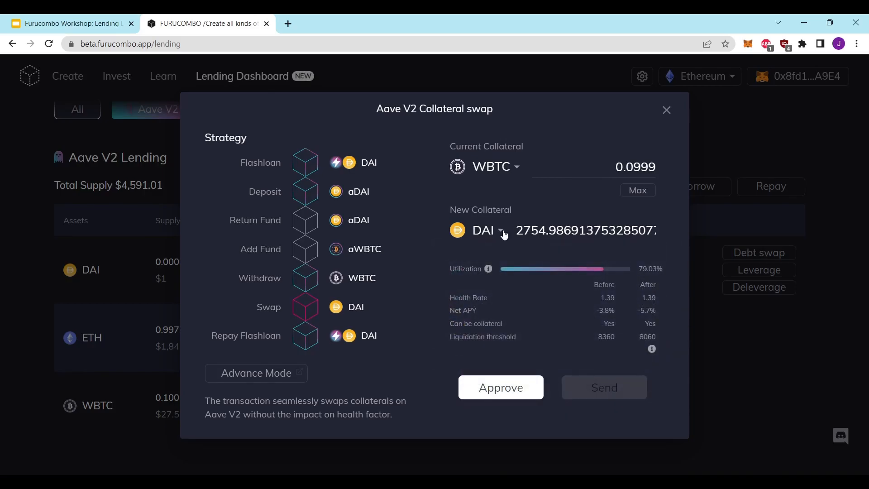
{"action": "left_click", "coordinate": [504, 234]}
{"action": "left_click", "coordinate": [520, 352]}
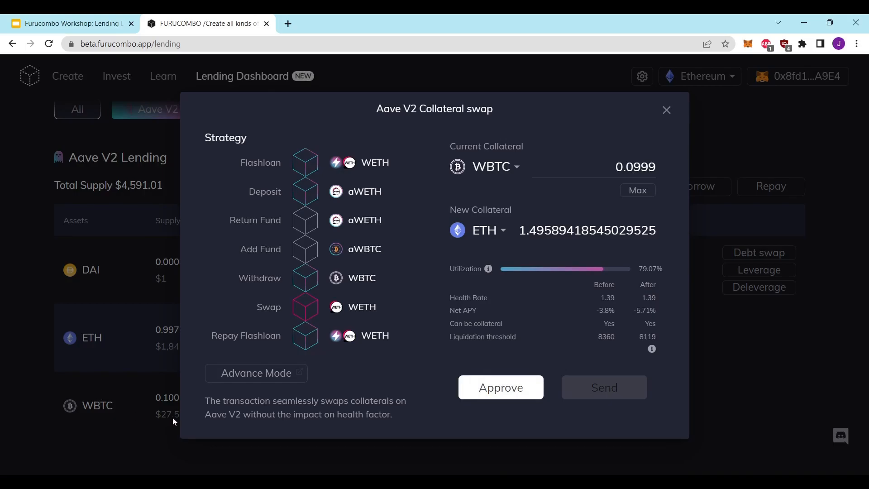
{"action": "left_click", "coordinate": [638, 190]}
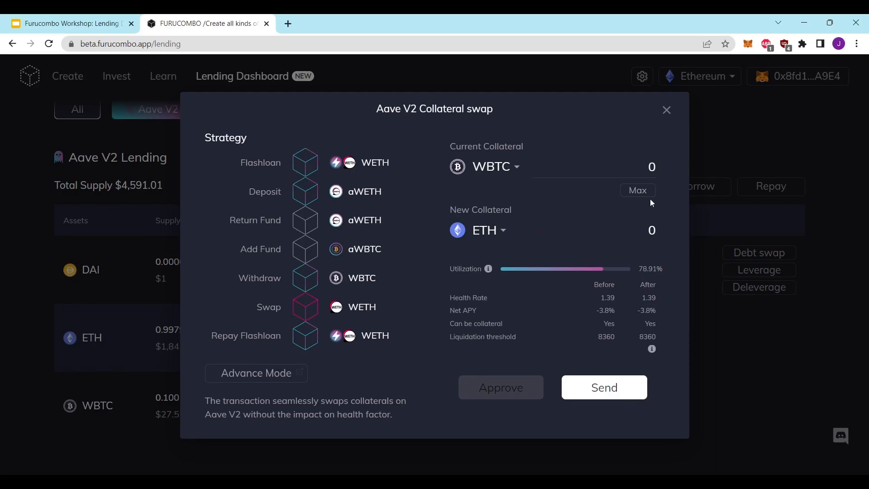
{"action": "left_click", "coordinate": [638, 191]}
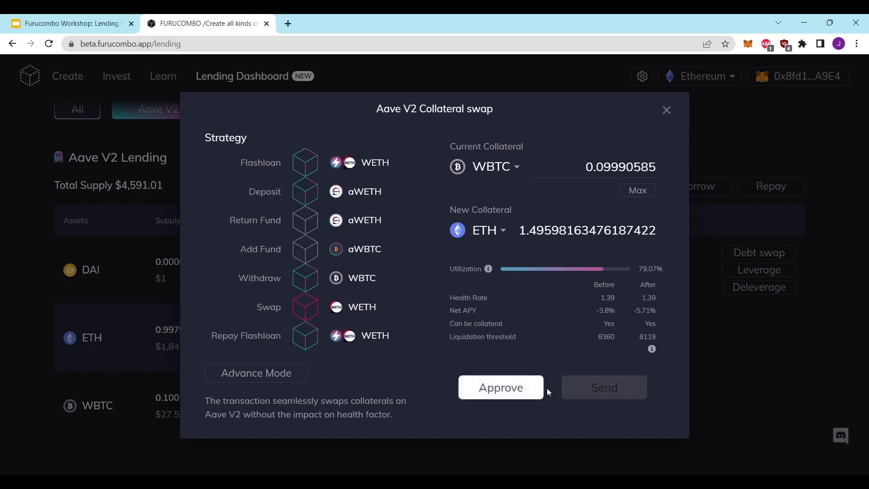
Approve aWBTC spending for the collateral swap in MetaMask with the maximum spending cap of 0.10010607
{"action": "left_click", "coordinate": [530, 394]}
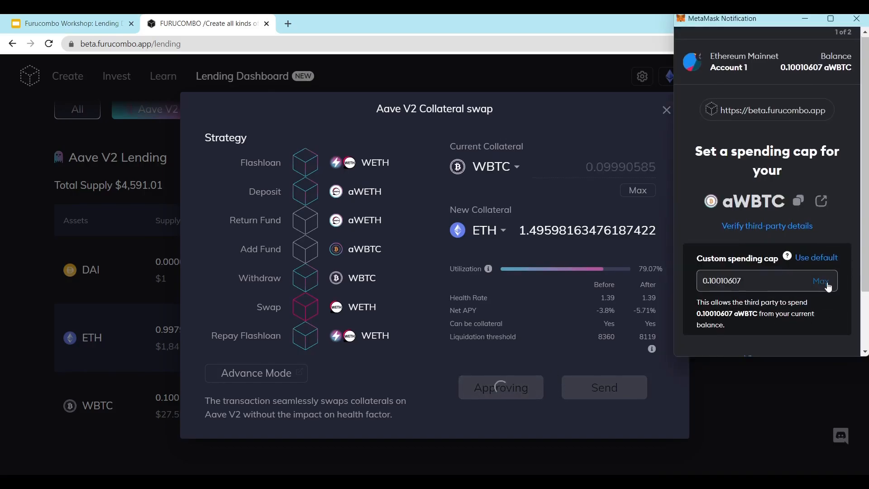
{"action": "scroll", "coordinate": [769, 226], "scroll_direction": "down", "scroll_amount": 3}
{"action": "left_click", "coordinate": [817, 338]}
{"action": "left_click", "coordinate": [812, 337]}
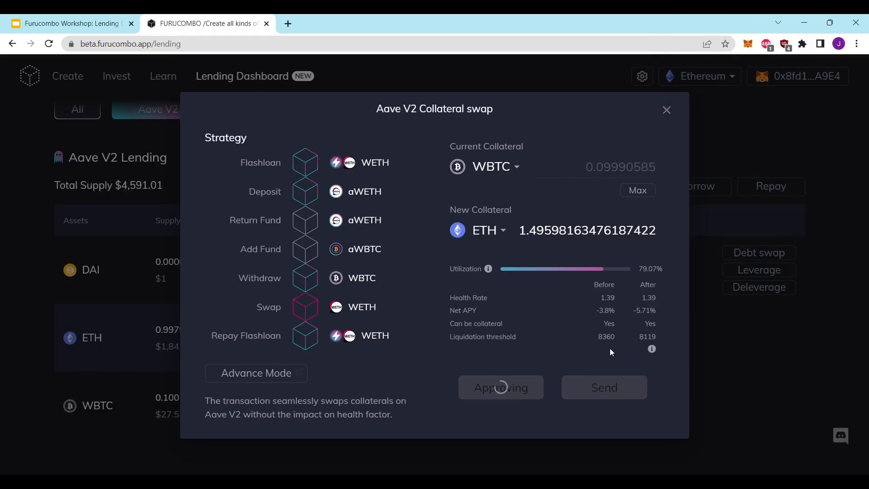
Send the WBTC to ETH collateral swap, confirm the transaction in MetaMask and return to the position overview
{"action": "left_click", "coordinate": [607, 385]}
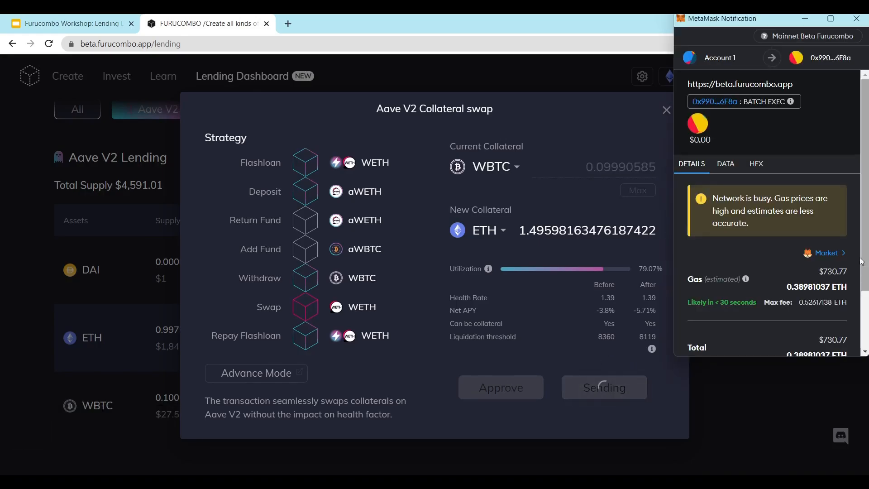
{"action": "scroll", "coordinate": [825, 276], "scroll_direction": "down", "scroll_amount": 3}
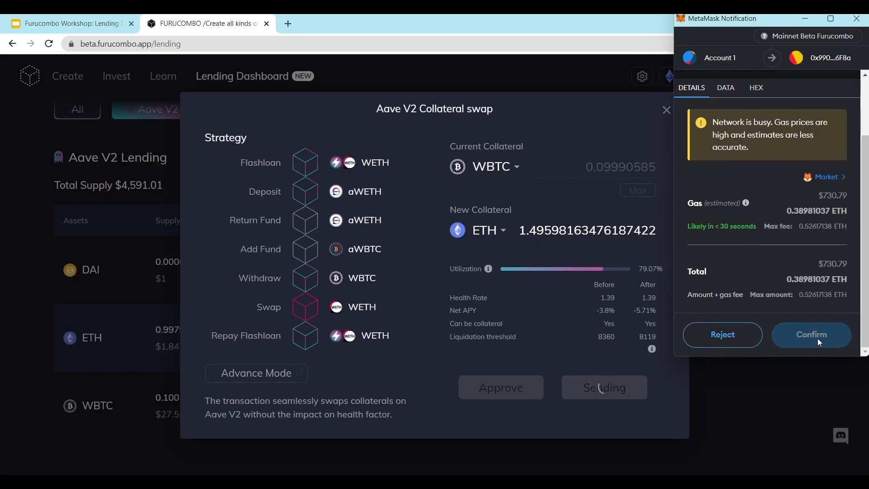
{"action": "left_click", "coordinate": [818, 338]}
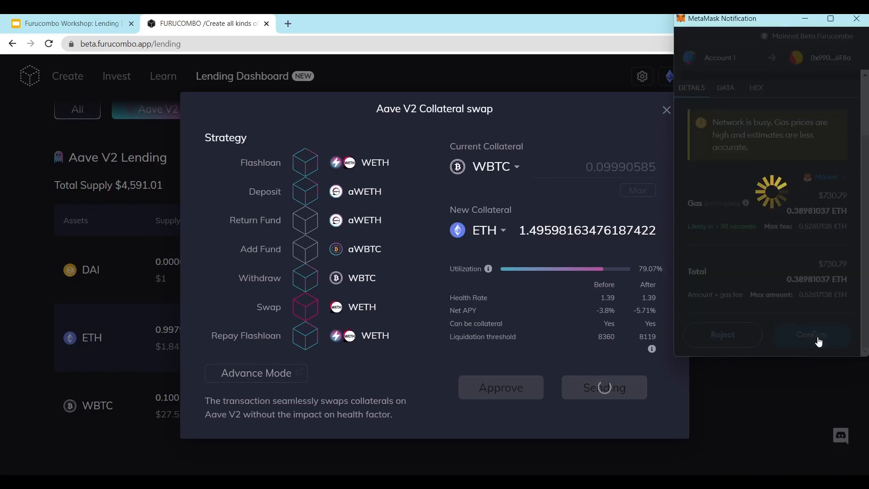
{"action": "left_click", "coordinate": [806, 313]}
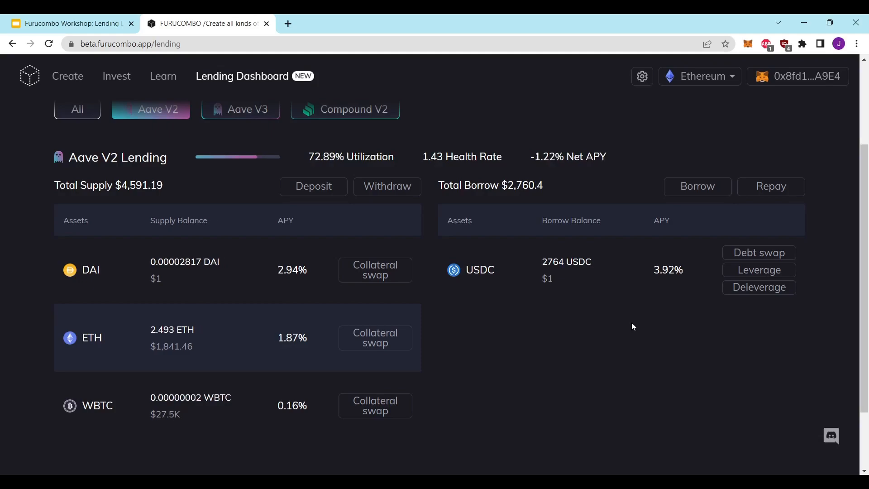
Examine the utilization, health rate and liquidation threshold in the collateral swap form for ETH
{"action": "left_click", "coordinate": [368, 349]}
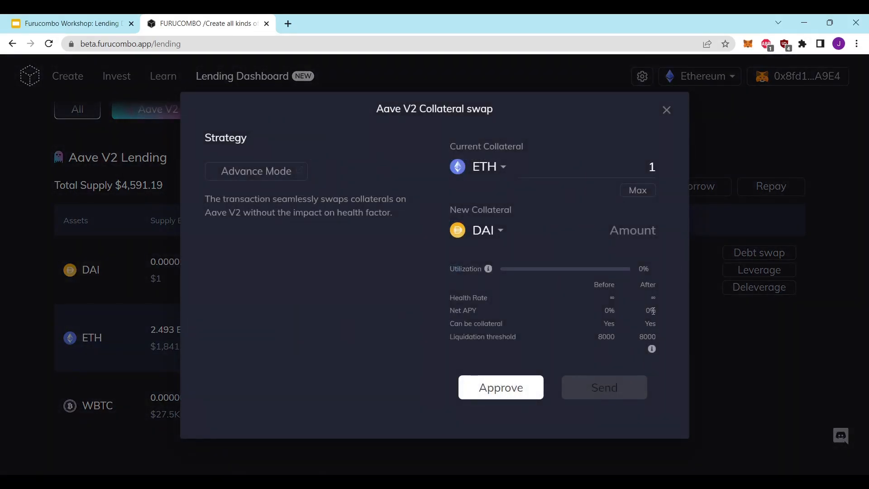
{"action": "mouse_move", "coordinate": [460, 292]}
{"action": "left_mouse_down"}
{"action": "mouse_move", "coordinate": [528, 341]}
{"action": "mouse_move", "coordinate": [517, 339]}
{"action": "left_mouse_up"}
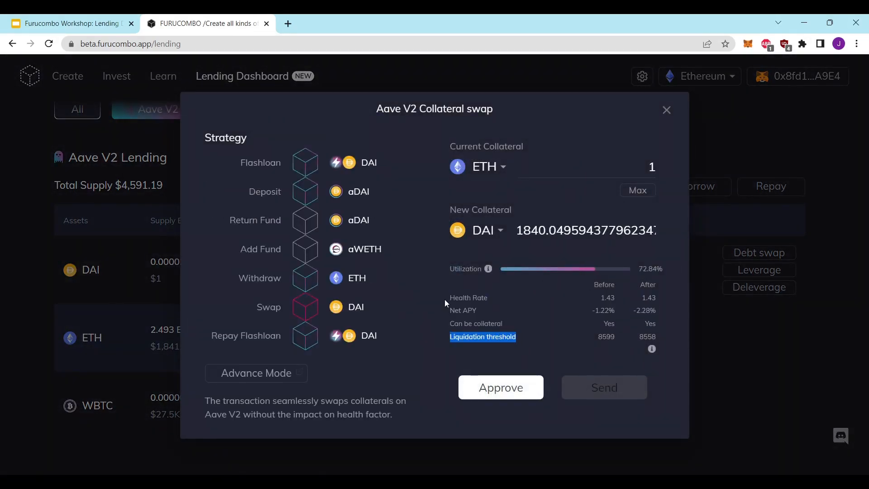
{"action": "left_click_drag", "start_coordinate": [445, 299], "coordinate": [493, 298]}
{"action": "left_click_drag", "start_coordinate": [448, 268], "coordinate": [493, 271]}
{"action": "left_click", "coordinate": [538, 304]}
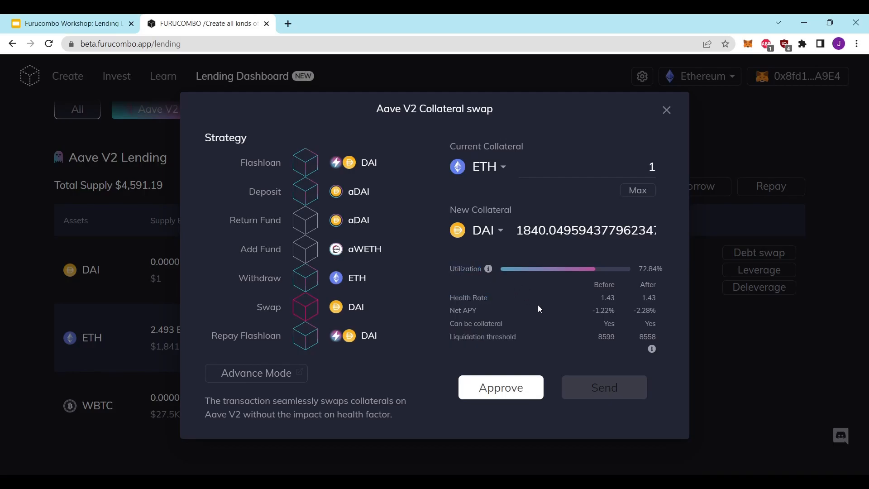
{"action": "left_click", "coordinate": [780, 409]}
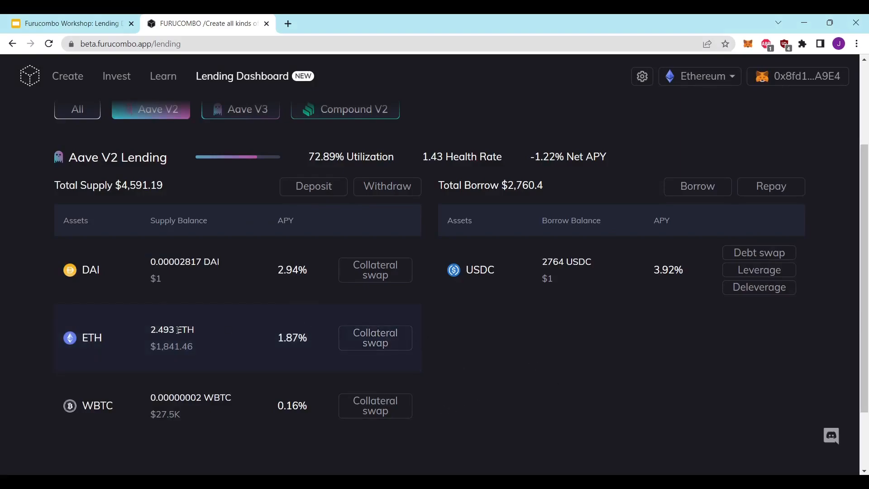
Compare the ETH and WBTC supply balances in the Aave V2 supplied assets
{"action": "left_click_drag", "start_coordinate": [151, 329], "coordinate": [193, 330]}
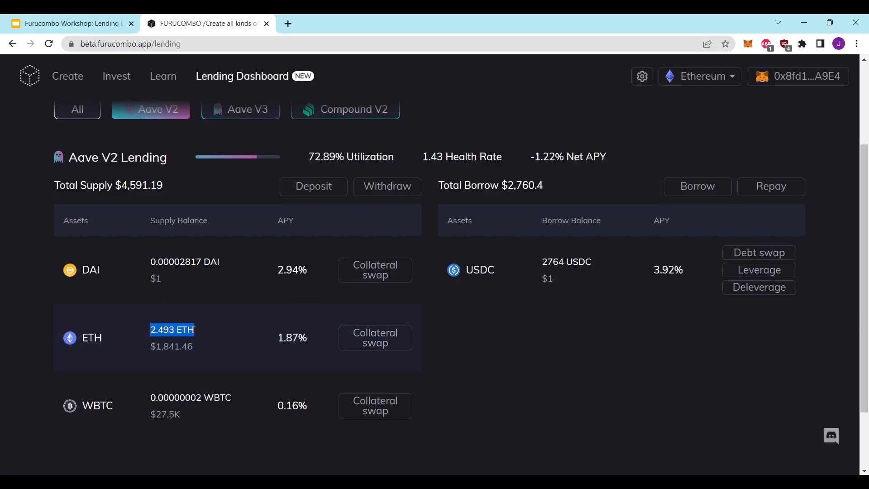
{"action": "left_click_drag", "start_coordinate": [151, 399], "coordinate": [228, 399]}
{"action": "double_click", "coordinate": [229, 399]}
{"action": "left_click", "coordinate": [180, 399]}
{"action": "triple_click", "coordinate": [180, 399]}
{"action": "left_click", "coordinate": [172, 327]}
{"action": "triple_click", "coordinate": [173, 327]}
{"action": "left_click", "coordinate": [493, 351]}
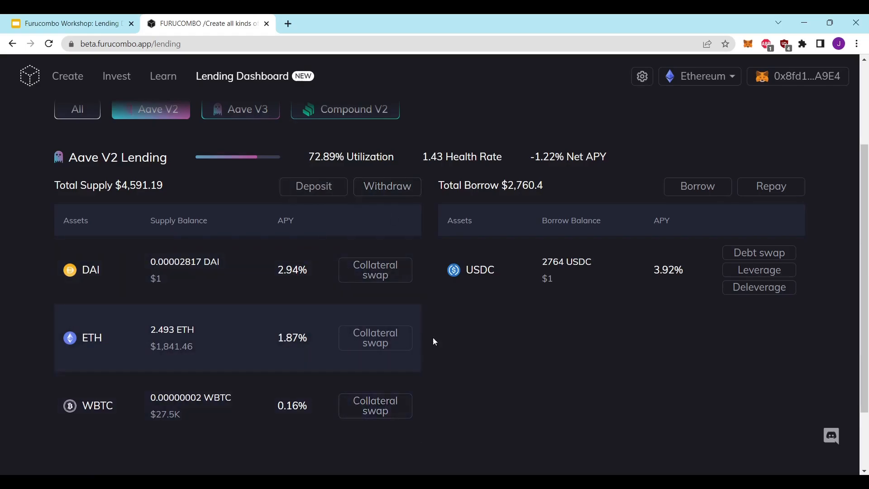
Withdraw the maximum aWBTC amount of 0.00000001 from Aave V2 and confirm the transaction in MetaMask
{"action": "left_click", "coordinate": [392, 187]}
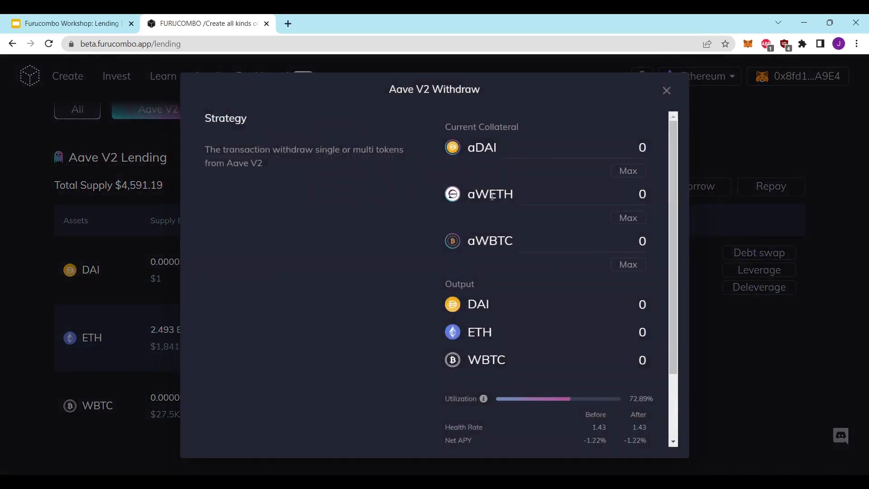
{"action": "left_click", "coordinate": [627, 265]}
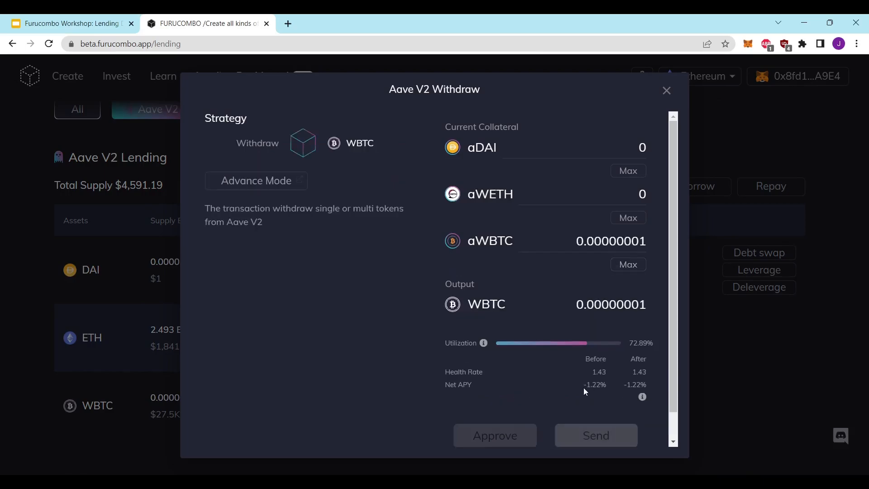
{"action": "left_click", "coordinate": [595, 440]}
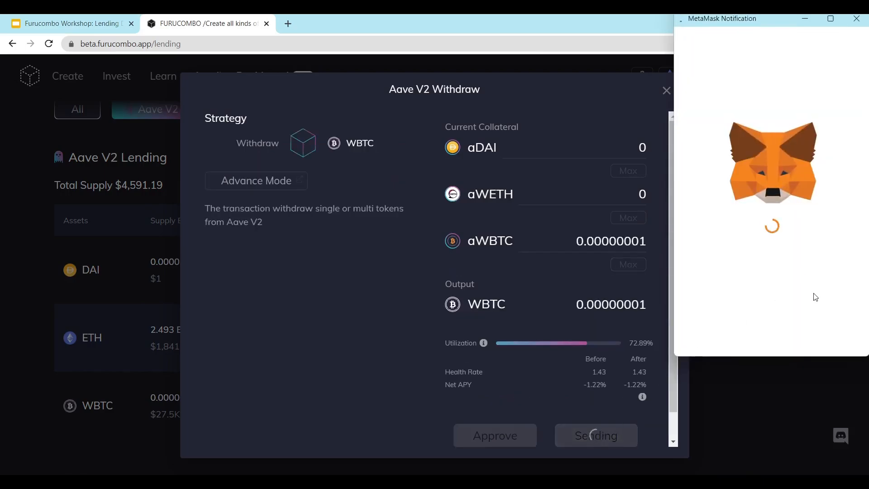
{"action": "scroll", "coordinate": [833, 322], "scroll_direction": "down", "scroll_amount": 3}
{"action": "left_click", "coordinate": [823, 335]}
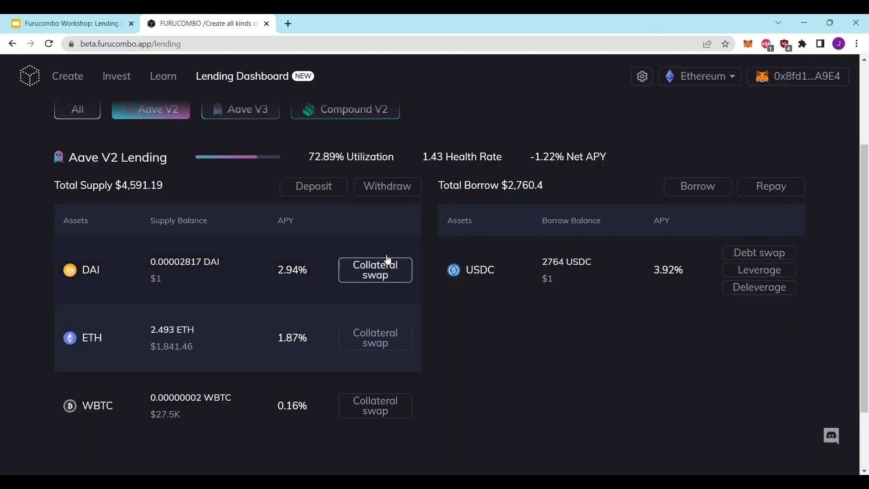
Withdraw the maximum aDAI amount from Aave V2, approving a spending cap of 0.000028175170382195 aDAI and confirming the transaction in MetaMask
{"action": "left_click", "coordinate": [388, 186]}
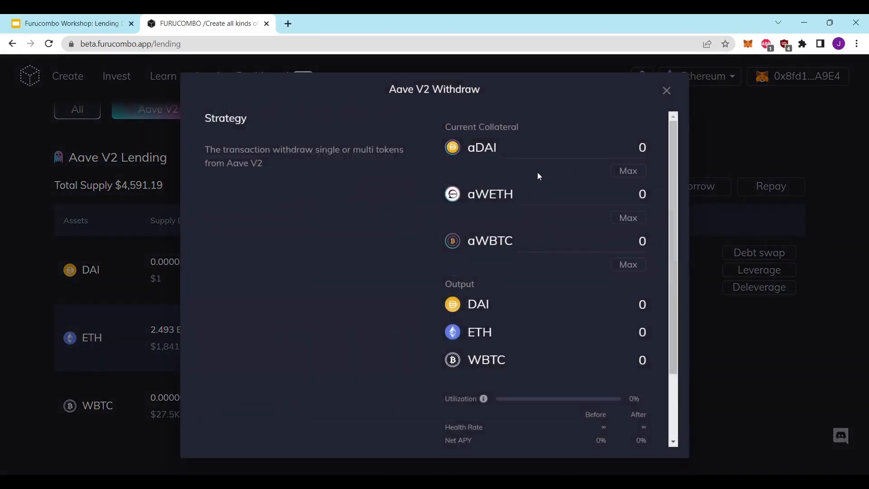
{"action": "left_click", "coordinate": [629, 174]}
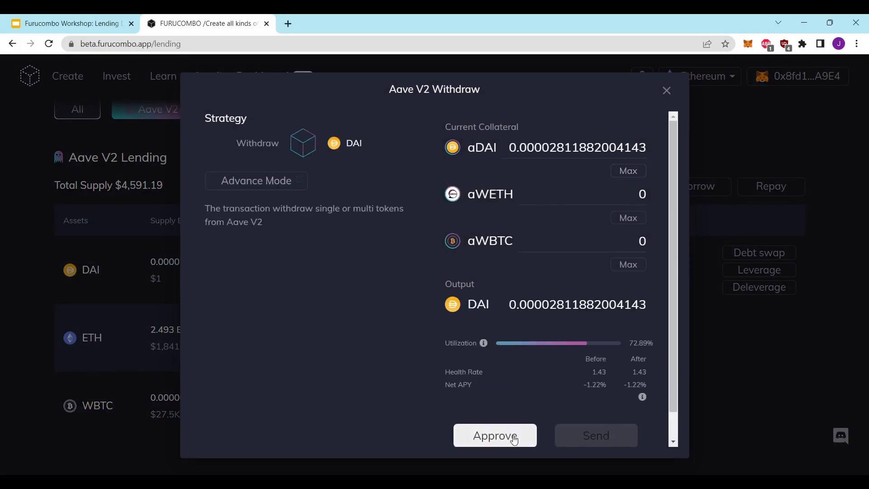
{"action": "left_click", "coordinate": [515, 437]}
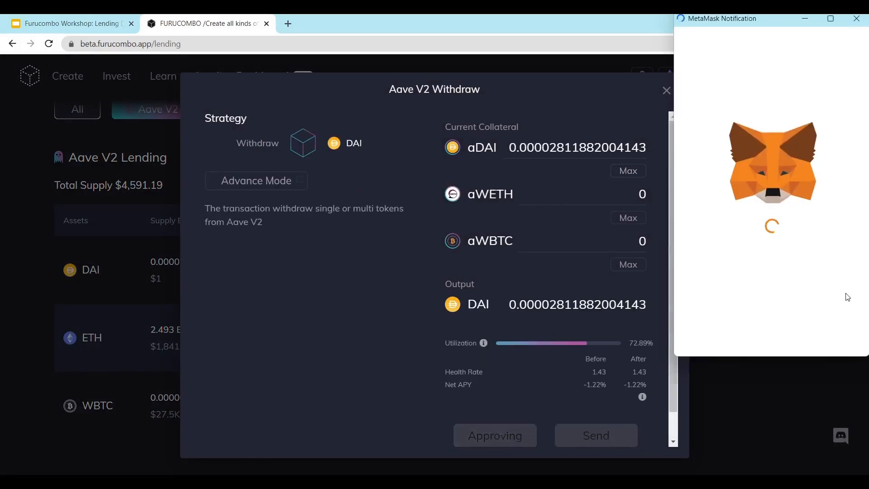
{"action": "scroll", "coordinate": [824, 313], "scroll_direction": "down", "scroll_amount": 3}
{"action": "left_click", "coordinate": [821, 199]}
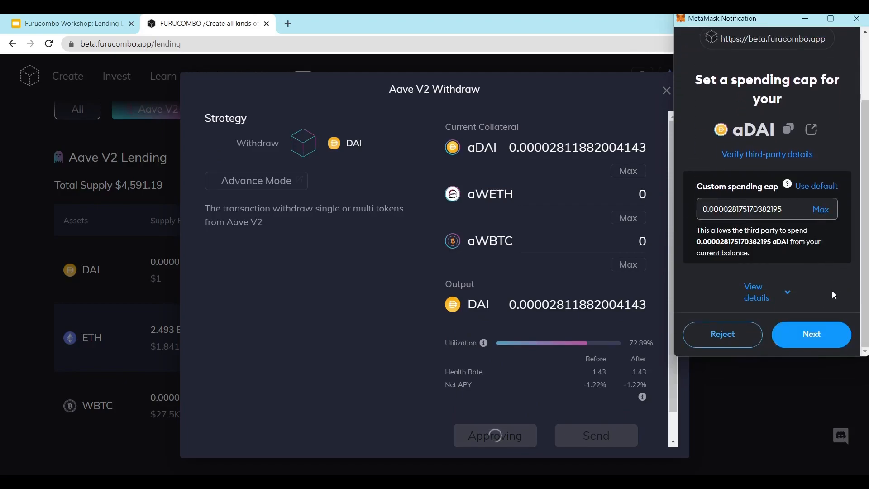
{"action": "left_click", "coordinate": [821, 335]}
{"action": "scroll", "coordinate": [816, 339], "scroll_direction": "down", "scroll_amount": 3}
{"action": "left_click", "coordinate": [811, 335]}
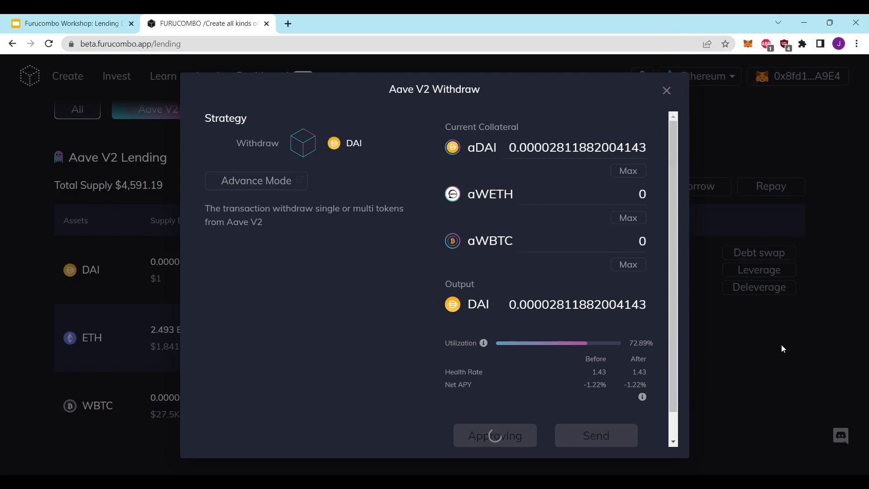
{"action": "left_click", "coordinate": [593, 434]}
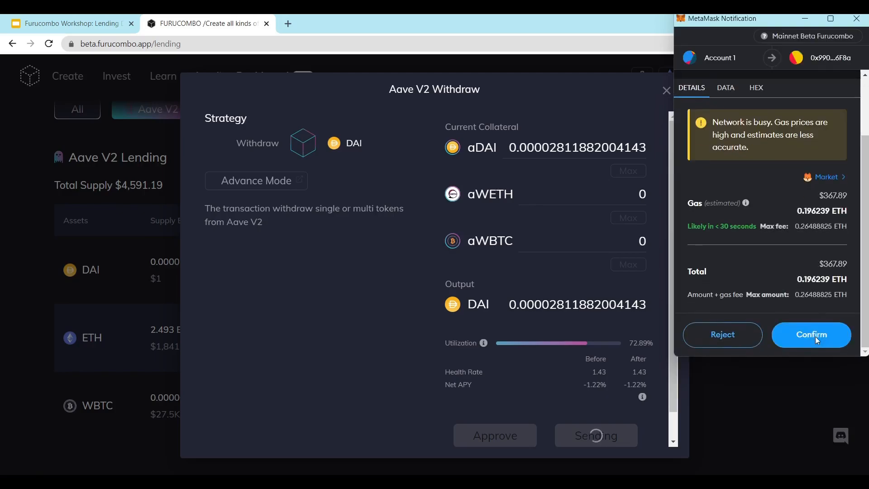
{"action": "left_click", "coordinate": [815, 336]}
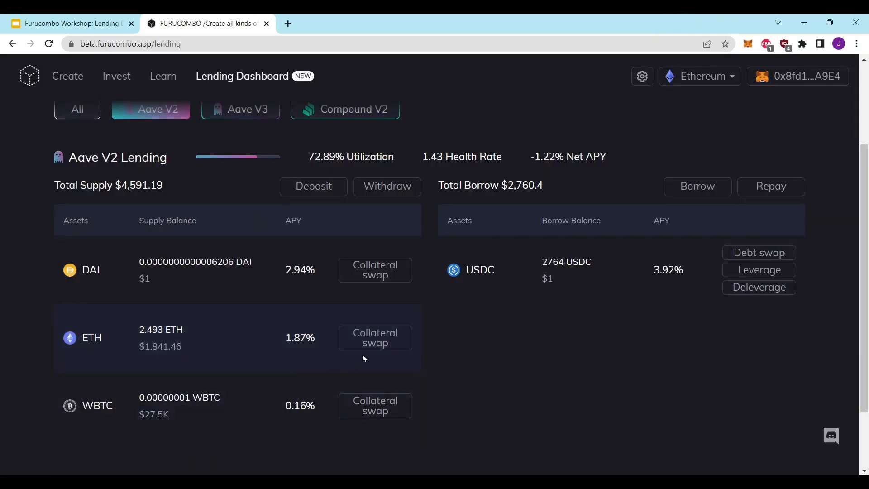
Examine the Add Fund aWETH step in the ETH collateral swap strategy, then dismiss the form without sending anything
{"action": "left_click", "coordinate": [374, 343]}
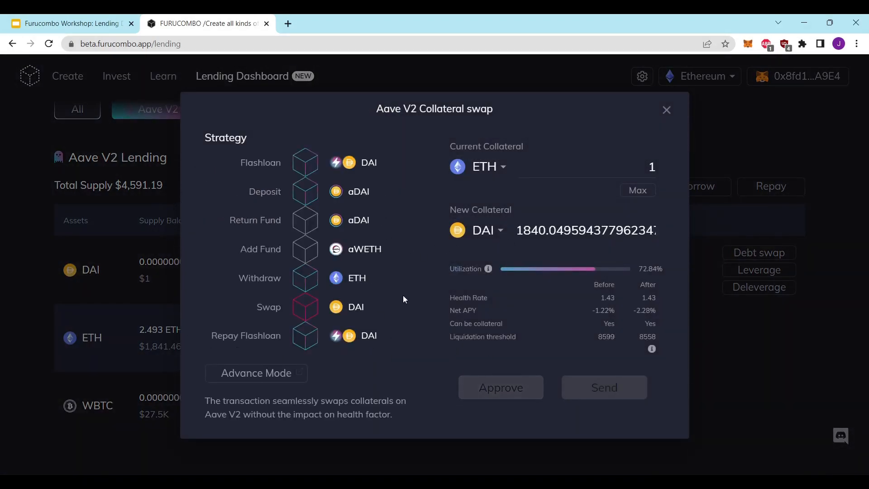
{"action": "left_click_drag", "start_coordinate": [229, 220], "coordinate": [282, 249]}
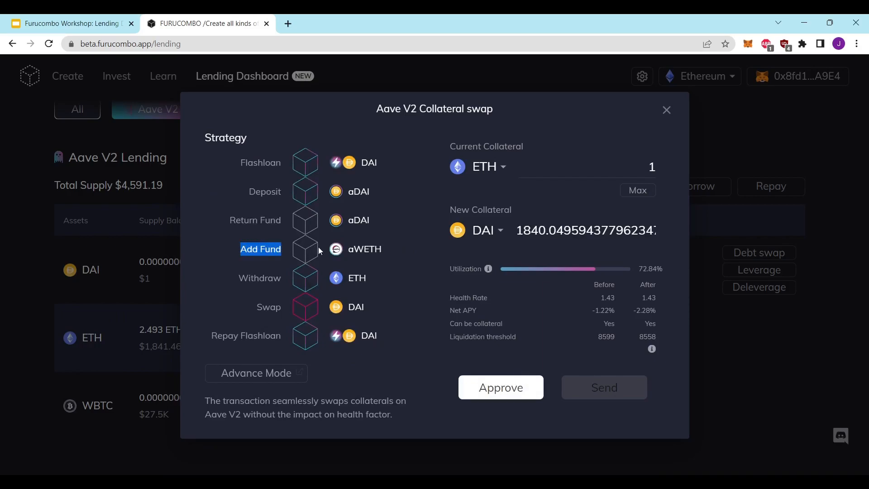
{"action": "double_click", "coordinate": [368, 249]}
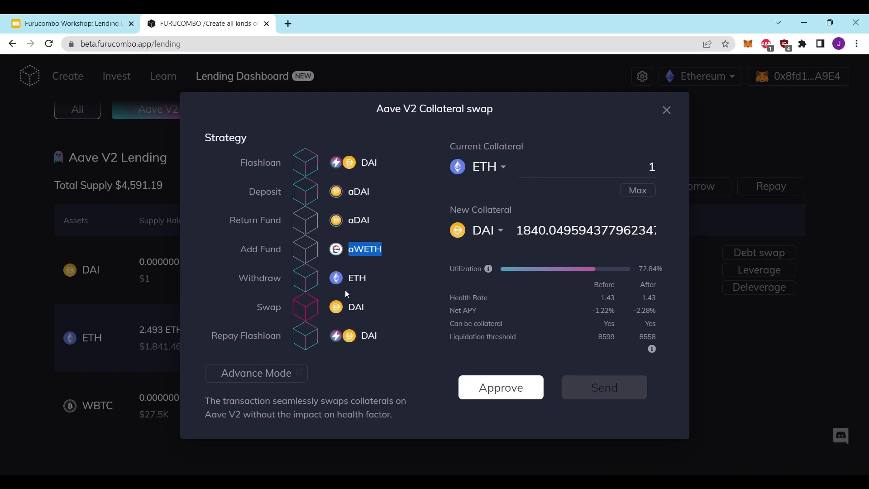
{"action": "left_click", "coordinate": [727, 373]}
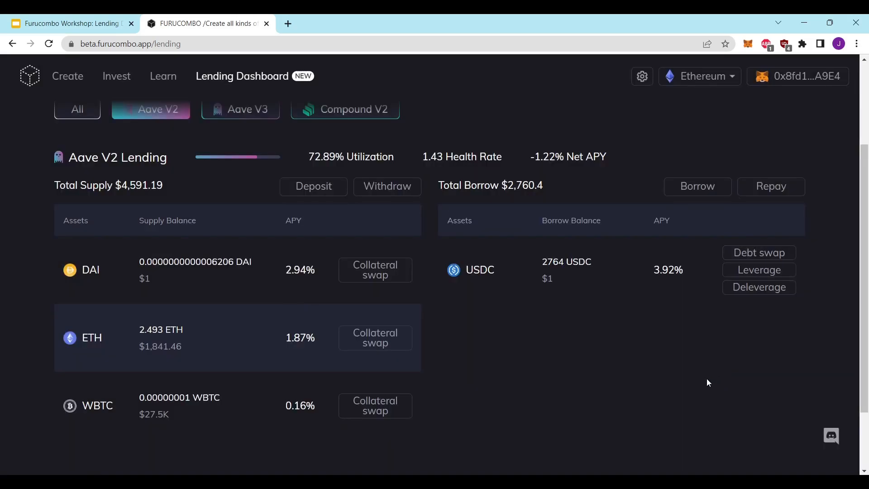
Switch to the Google Slides deck and open the Lending Dashboard documentation link from the Lending Dashboard Demo slide
{"action": "left_click", "coordinate": [85, 22]}
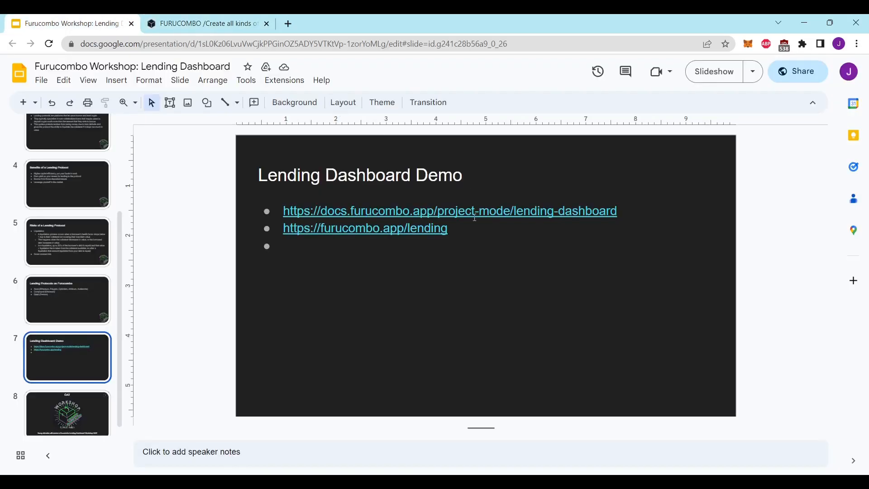
{"action": "left_click", "coordinate": [473, 215]}
{"action": "left_click", "coordinate": [360, 229]}
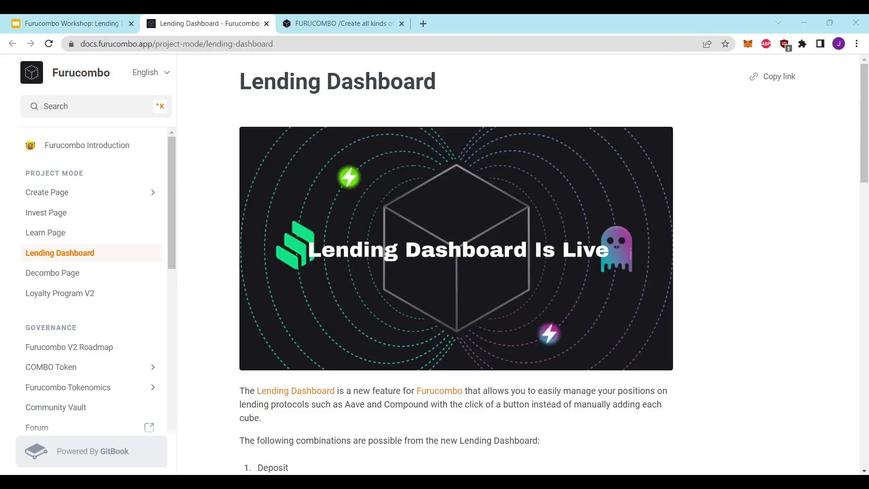
Read the Lending Dashboard documentation, including the available combinations and the definitions of utilization, health rate, swaps and leverage
{"action": "scroll", "coordinate": [457, 237], "scroll_direction": "down", "scroll_amount": 6}
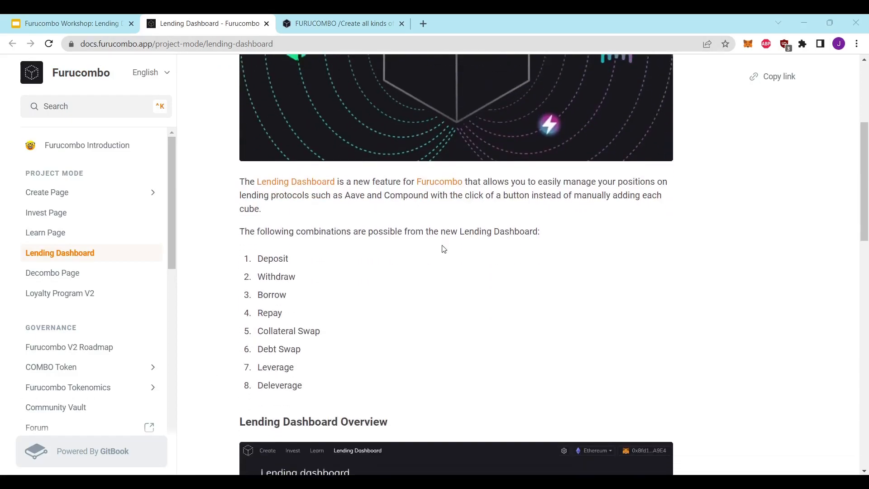
{"action": "scroll", "coordinate": [412, 226], "scroll_direction": "down", "scroll_amount": 4}
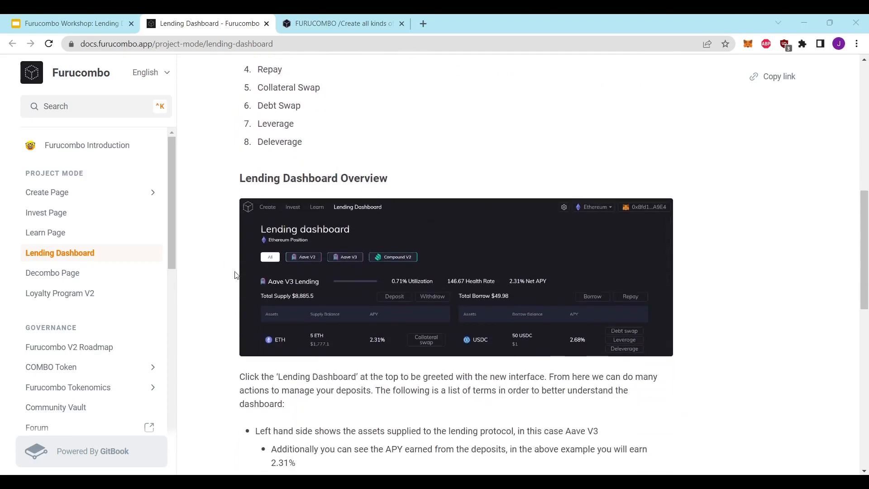
{"action": "scroll", "coordinate": [451, 291], "scroll_direction": "down", "scroll_amount": 4}
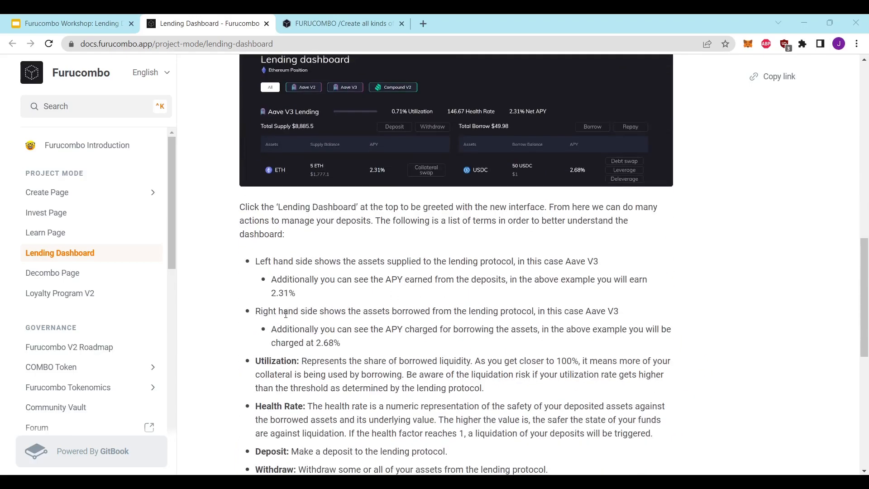
{"action": "scroll", "coordinate": [297, 290], "scroll_direction": "down", "scroll_amount": 3}
{"action": "scroll", "coordinate": [292, 263], "scroll_direction": "down", "scroll_amount": 2}
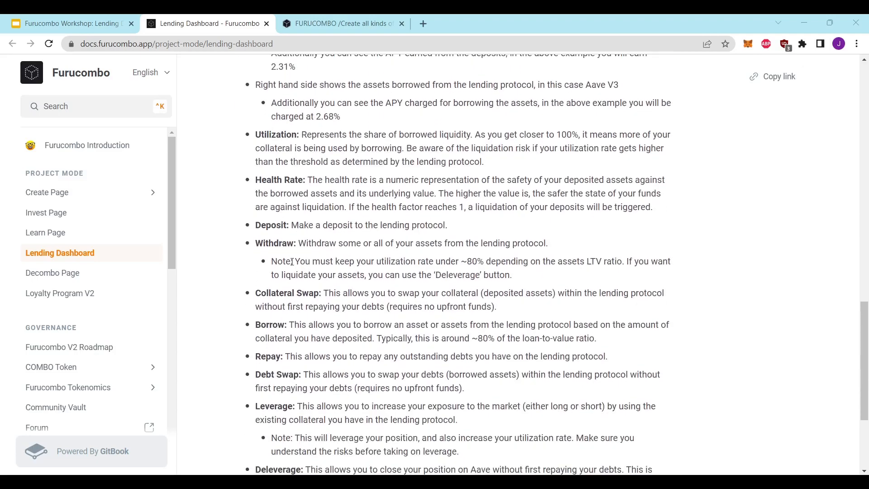
{"action": "left_click_drag", "start_coordinate": [274, 136], "coordinate": [301, 136]}
{"action": "left_click_drag", "start_coordinate": [274, 179], "coordinate": [298, 194]}
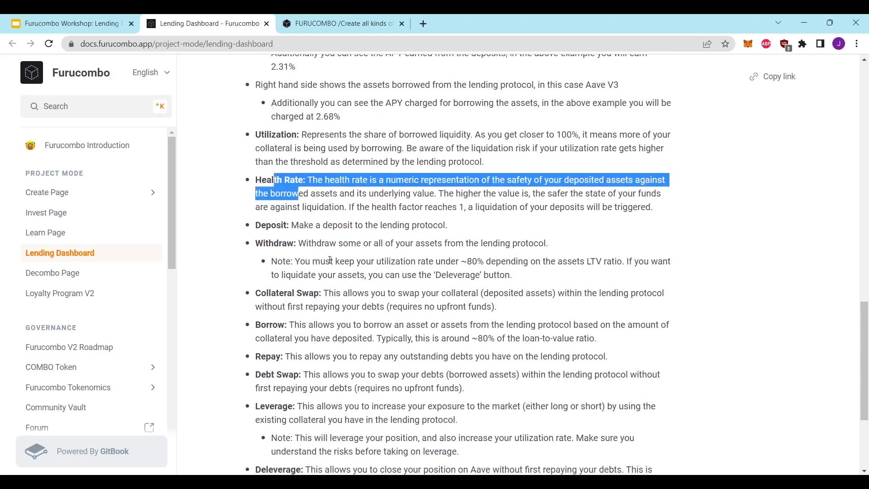
{"action": "scroll", "coordinate": [317, 226], "scroll_direction": "down", "scroll_amount": 3}
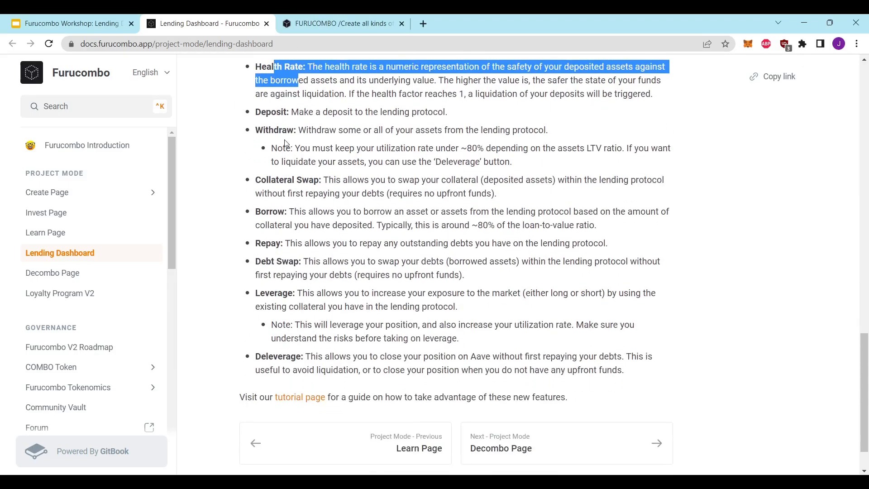
Open the Lending Dashboard tutorial from the documentation, open its Leverage link in a new tab and go to that section
{"action": "left_click", "coordinate": [297, 399]}
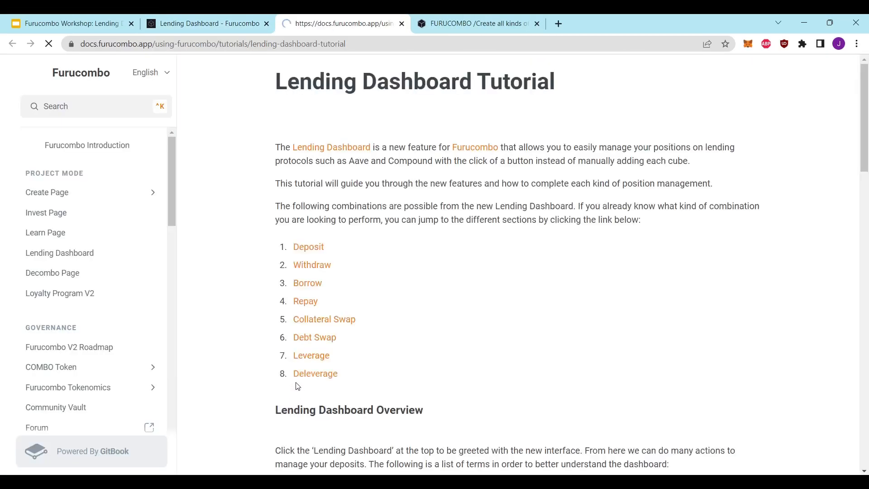
{"action": "scroll", "coordinate": [441, 184], "scroll_direction": "down", "scroll_amount": 6}
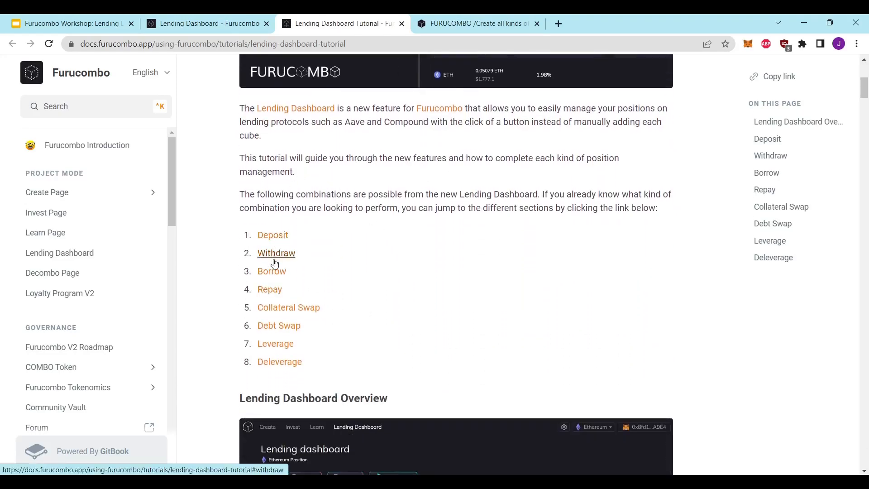
{"action": "left_click", "coordinate": [289, 349], "text": "ctrl+shift"}
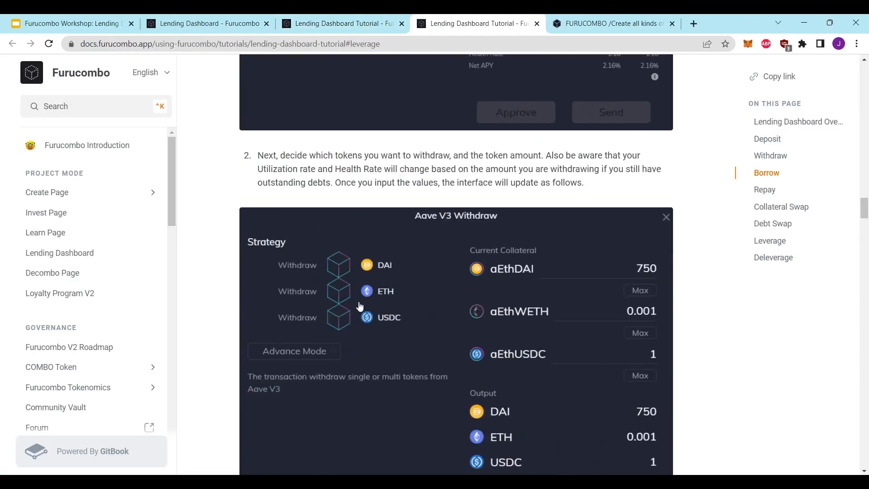
{"action": "left_click", "coordinate": [774, 241]}
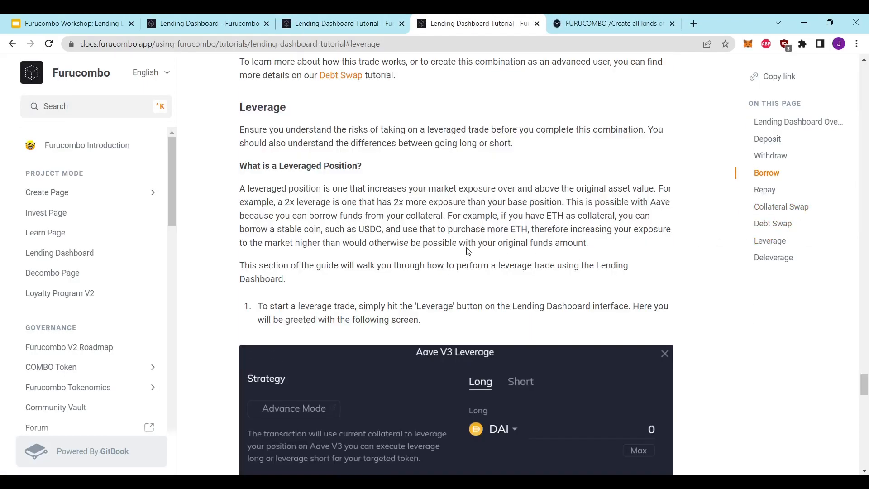
Read the tutorial's explanation of leveraged positions, its long and short leverage instructions and the Deleverage section
{"action": "left_click_drag", "start_coordinate": [263, 137], "coordinate": [412, 144]}
{"action": "left_click_drag", "start_coordinate": [270, 202], "coordinate": [366, 231]}
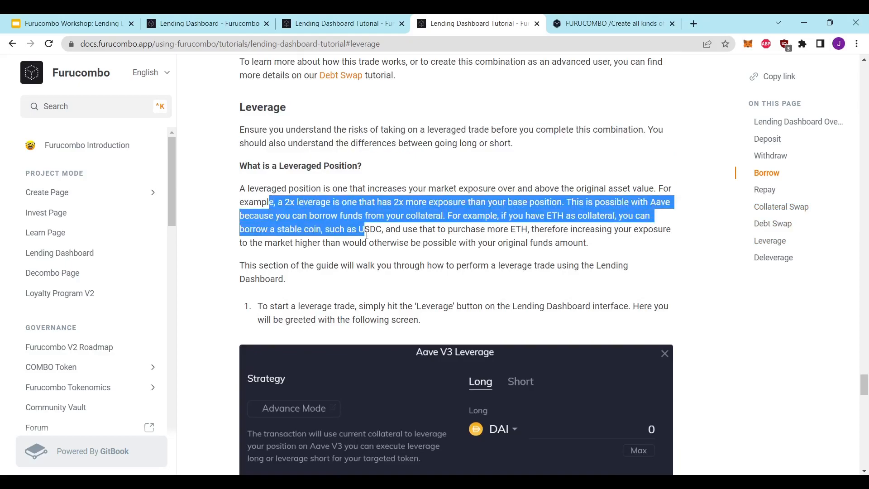
{"action": "left_click", "coordinate": [413, 278]}
{"action": "scroll", "coordinate": [409, 289], "scroll_direction": "down", "scroll_amount": 12}
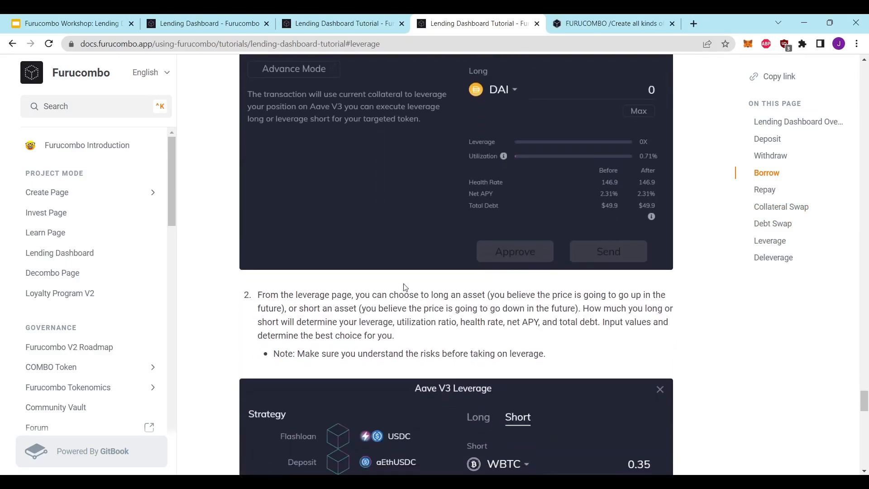
{"action": "scroll", "coordinate": [408, 292], "scroll_direction": "down", "scroll_amount": 4}
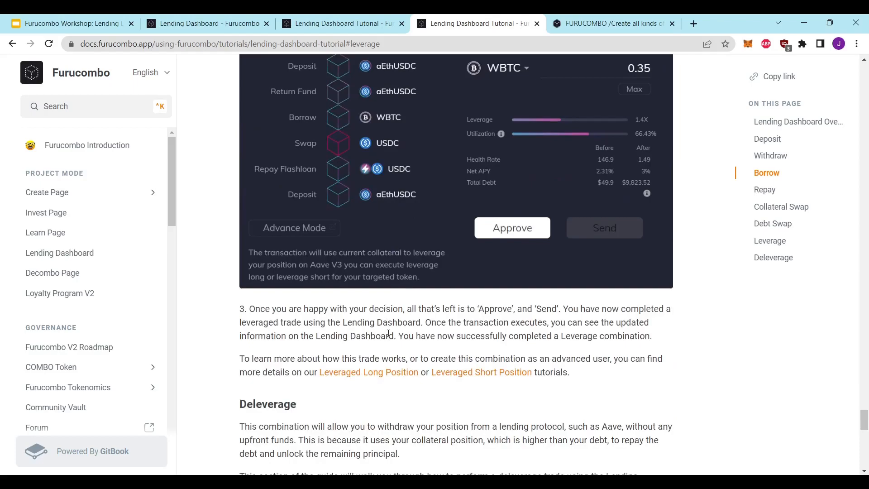
{"action": "scroll", "coordinate": [394, 354], "scroll_direction": "up", "scroll_amount": 3}
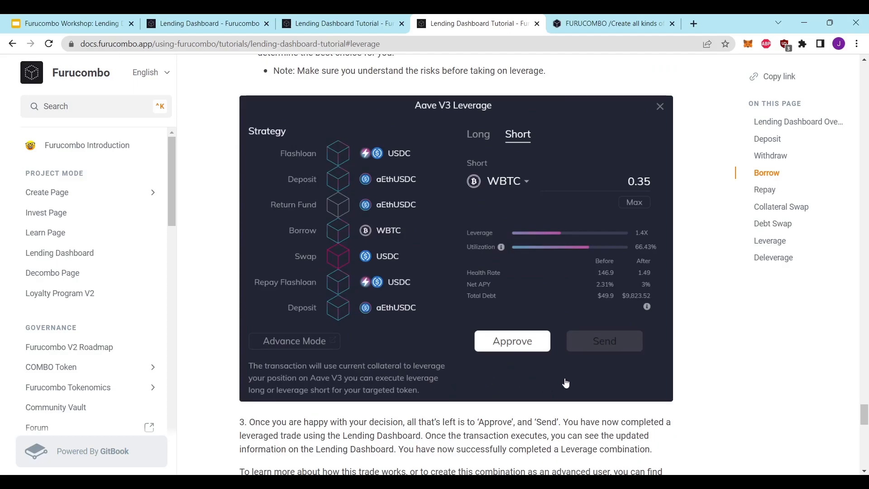
{"action": "scroll", "coordinate": [551, 384], "scroll_direction": "down", "scroll_amount": 4}
{"action": "scroll", "coordinate": [551, 384], "scroll_direction": "down", "scroll_amount": 15}
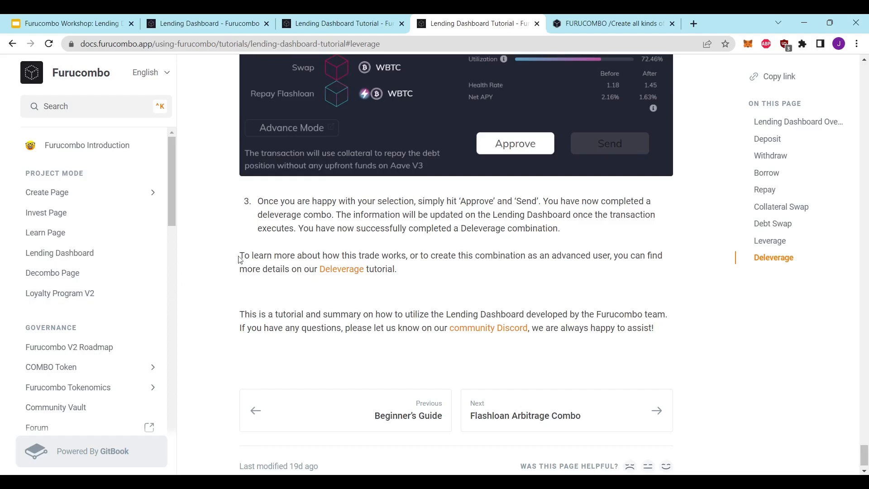
Switch back to the Furucombo Lending Dashboard and review the Aave V2 supply and borrow positions
{"action": "left_click", "coordinate": [572, 25]}
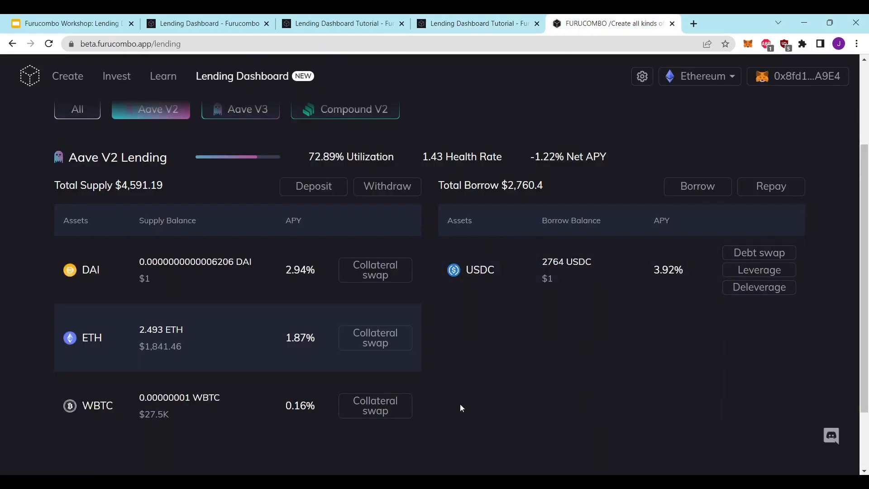
{"action": "scroll", "coordinate": [466, 398], "scroll_direction": "up", "scroll_amount": 1}
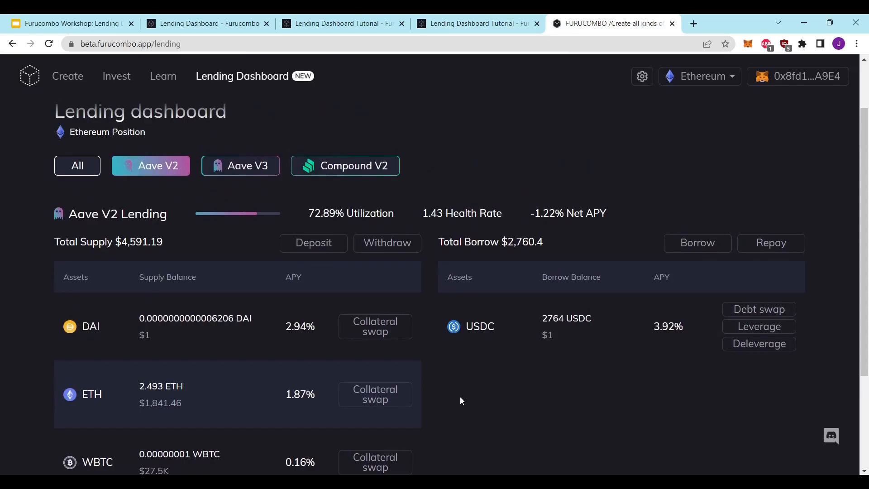
{"action": "scroll", "coordinate": [422, 362], "scroll_direction": "down", "scroll_amount": 1}
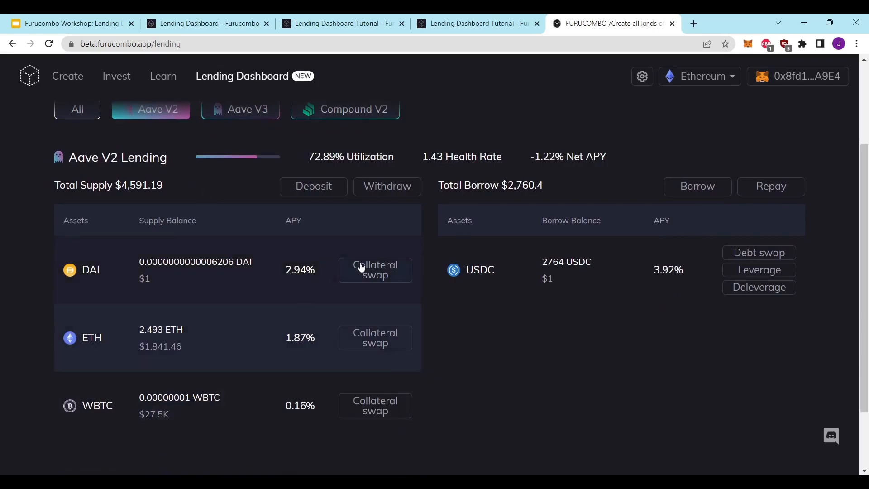
Switch to the Google Slides deck, select the closing Workshop slide 8 and start the full-screen slideshow
{"action": "key", "text": "ctrl+shift+Tab"}
{"action": "key", "text": "ctrl+shift+Tab"}
{"action": "key", "text": "ctrl+shift+Tab"}
{"action": "key", "text": "ctrl+shift+Tab"}
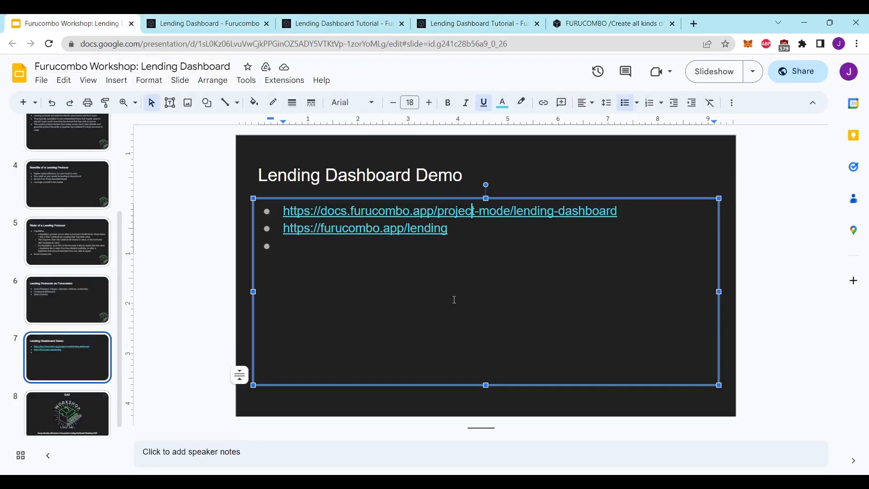
{"action": "left_click", "coordinate": [75, 432]}
{"action": "key", "text": "F11"}
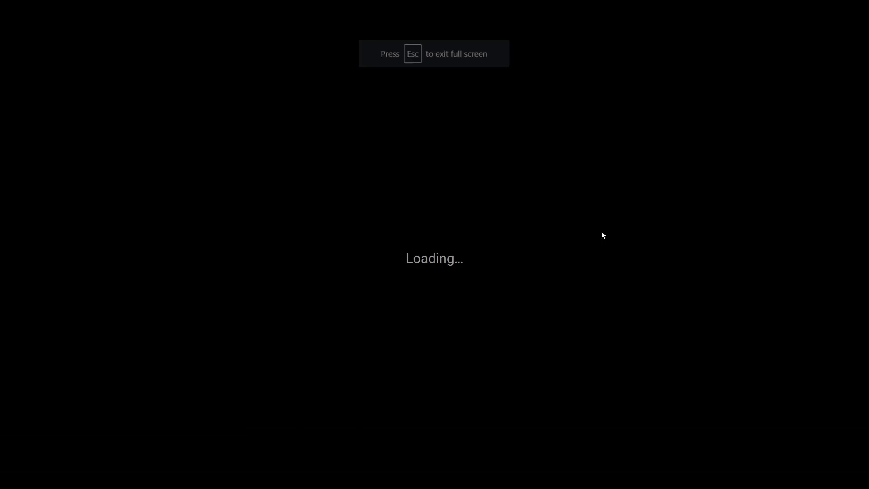